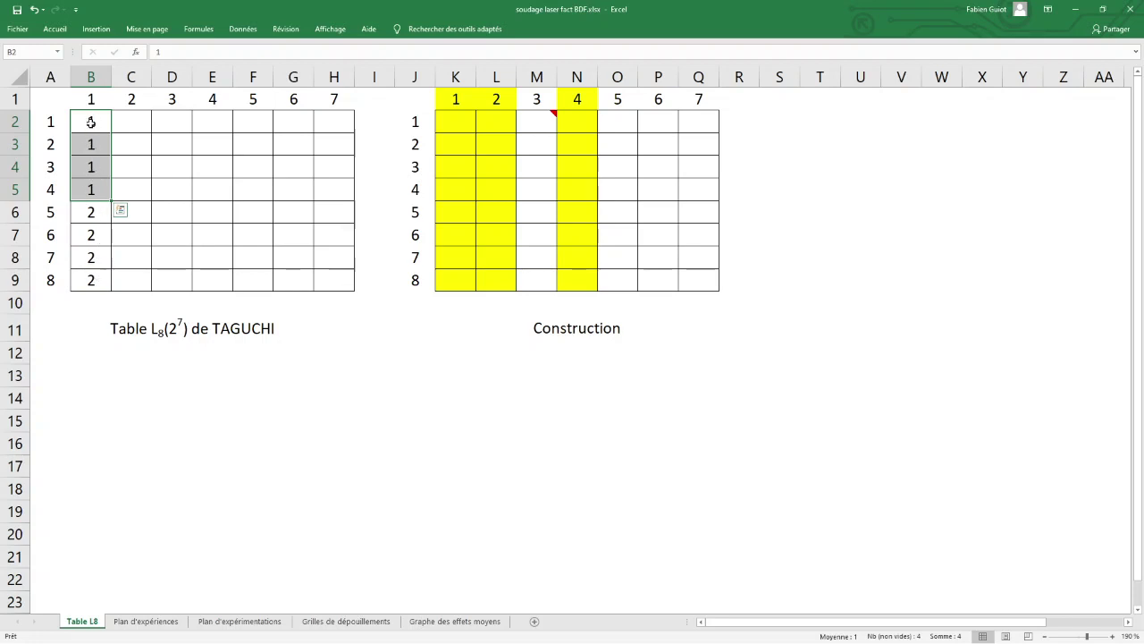
Copy the level sequence 1, 1, 2, 2 from B4:B7 into C2:C5 in column 2 of the Taguchi table
drag(96, 122, 105, 230)
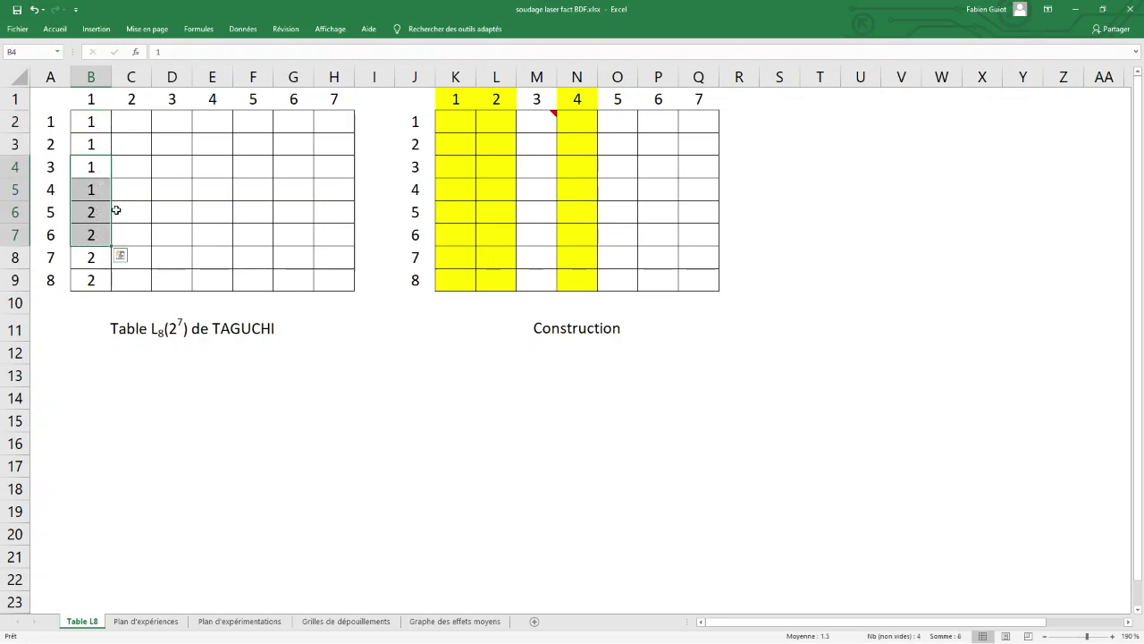
key(ctrl+c)
click(140, 120)
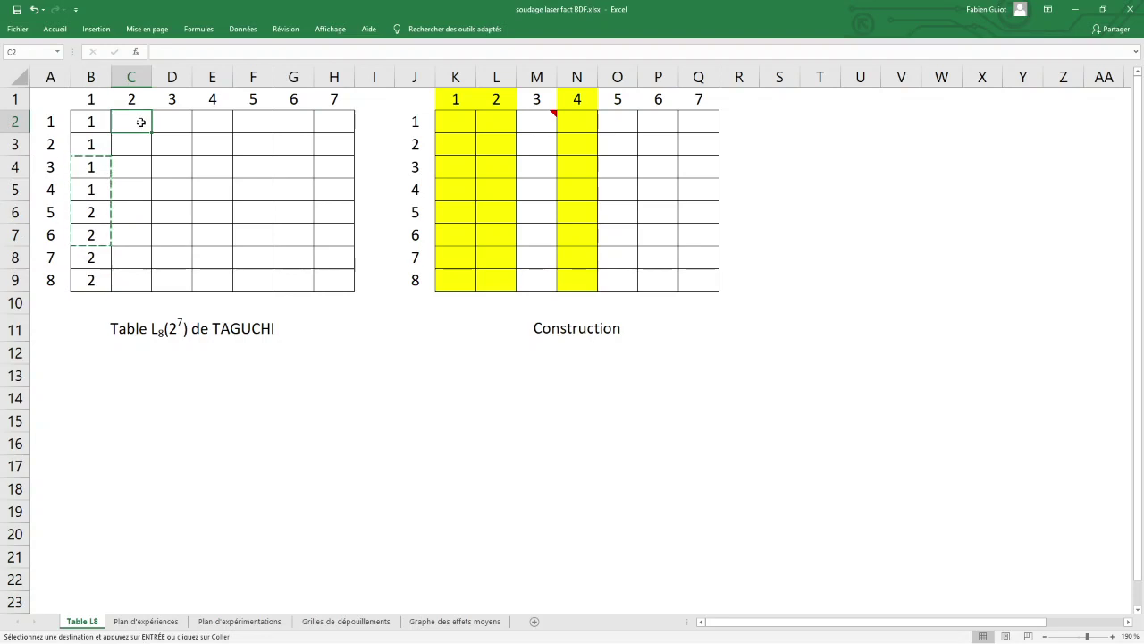
key(ctrl+v)
click(143, 129)
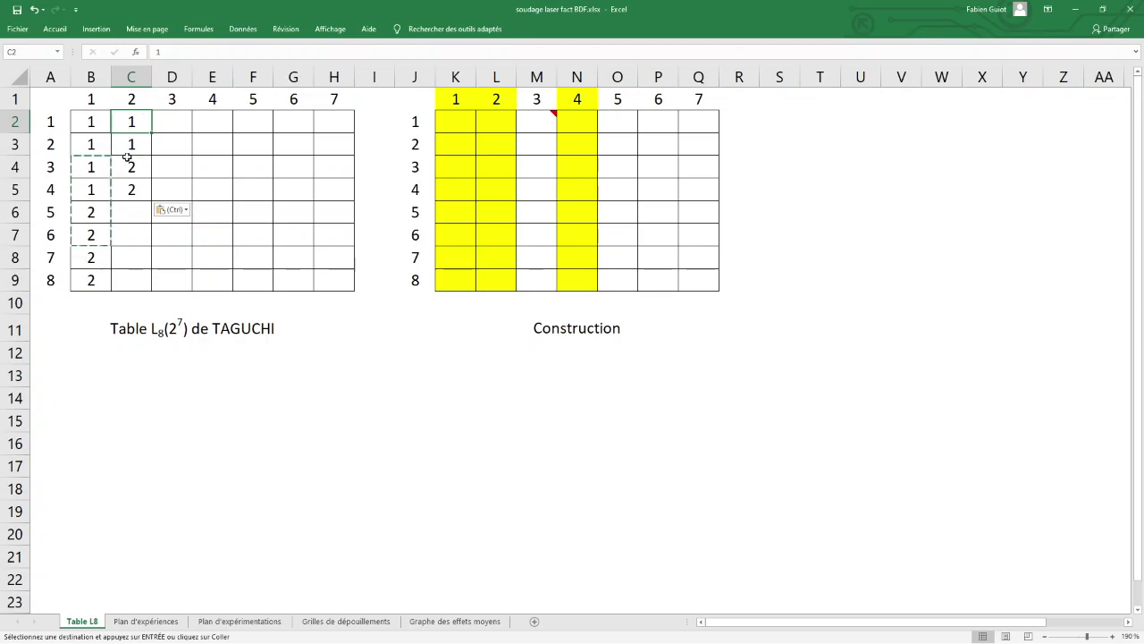
Complete column 2 of the Taguchi table by copying the sequence in C2:C5 into C6:C9
drag(99, 122, 97, 189)
key(Escape)
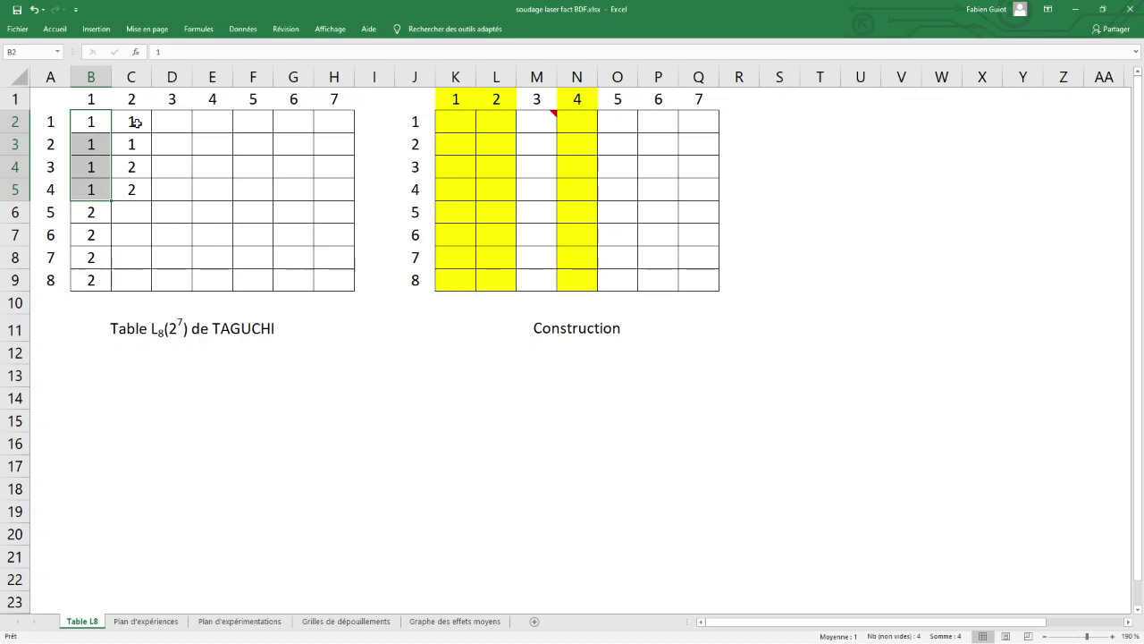
drag(133, 123, 140, 183)
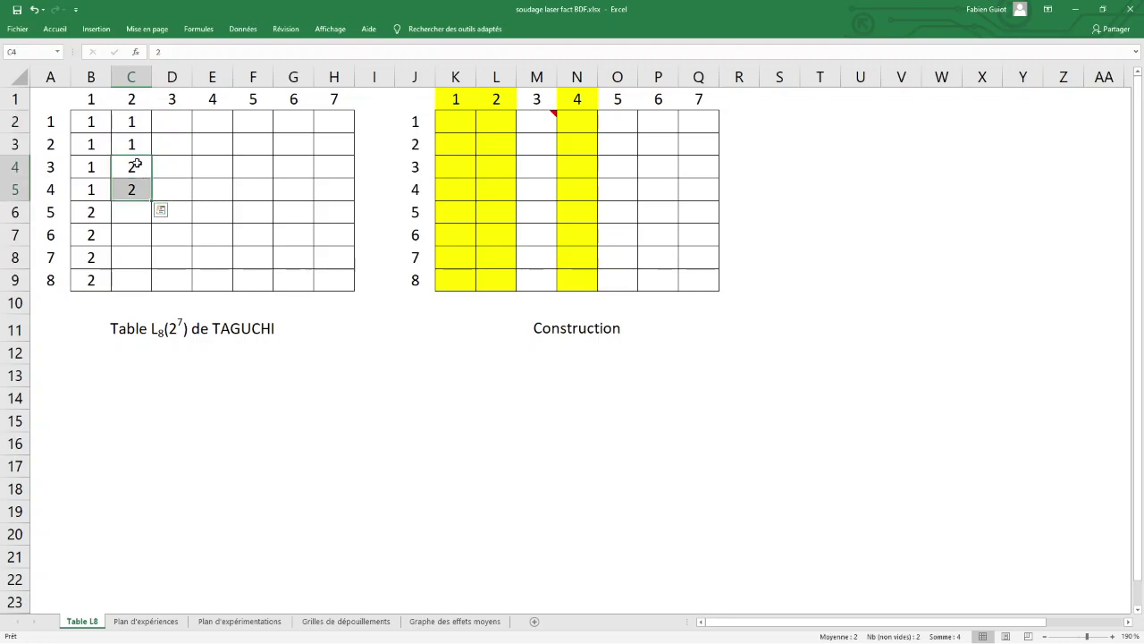
drag(134, 119, 134, 183)
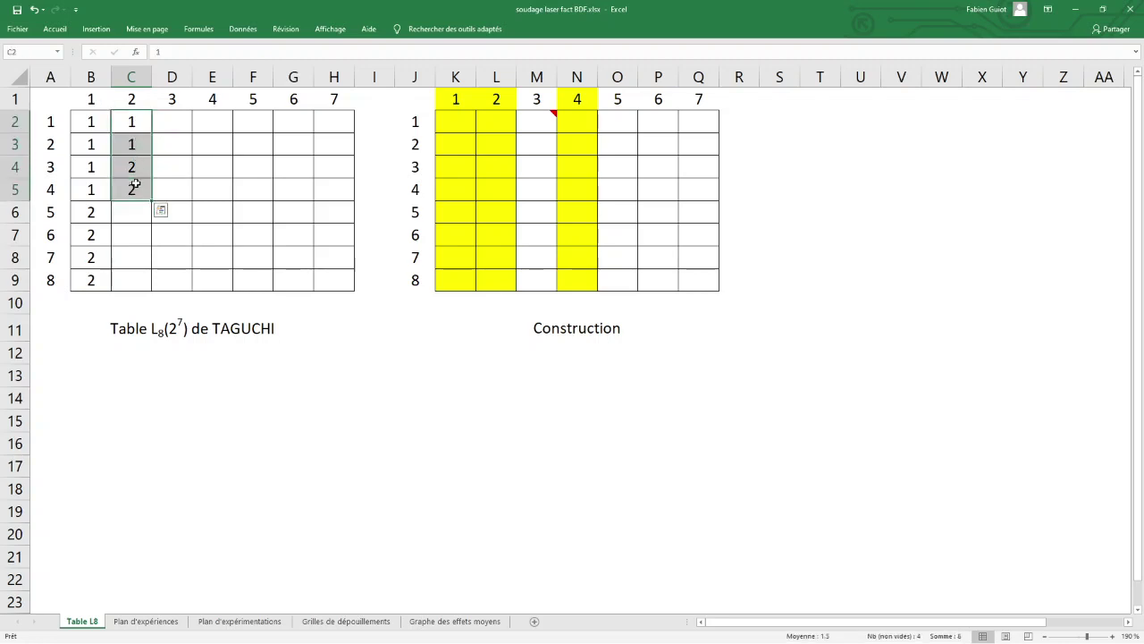
key(ctrl+c)
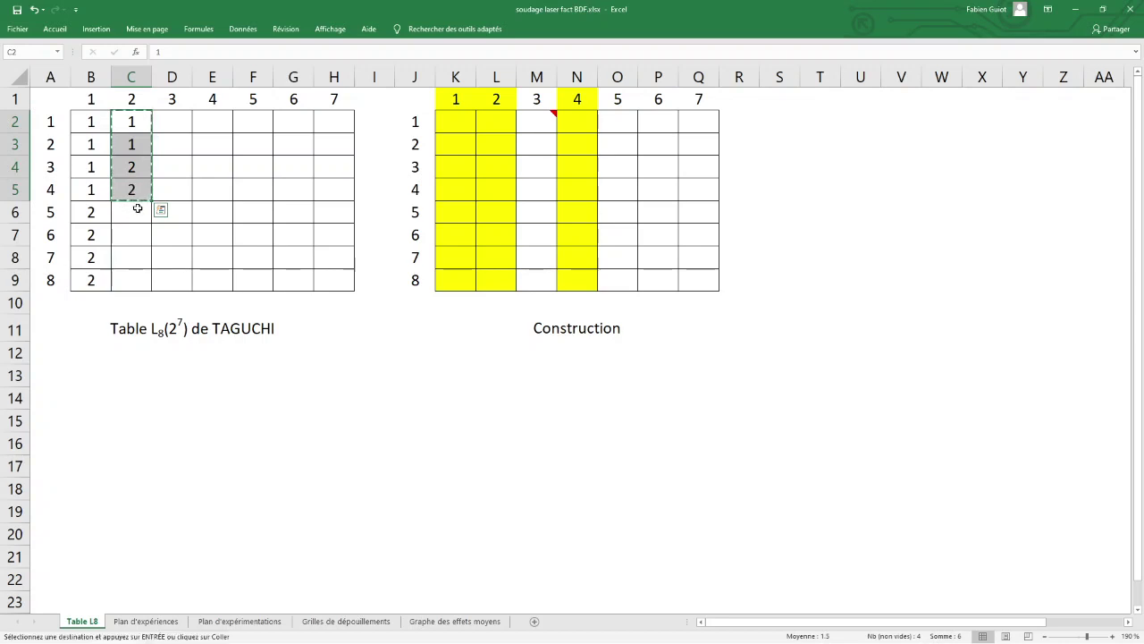
click(136, 211)
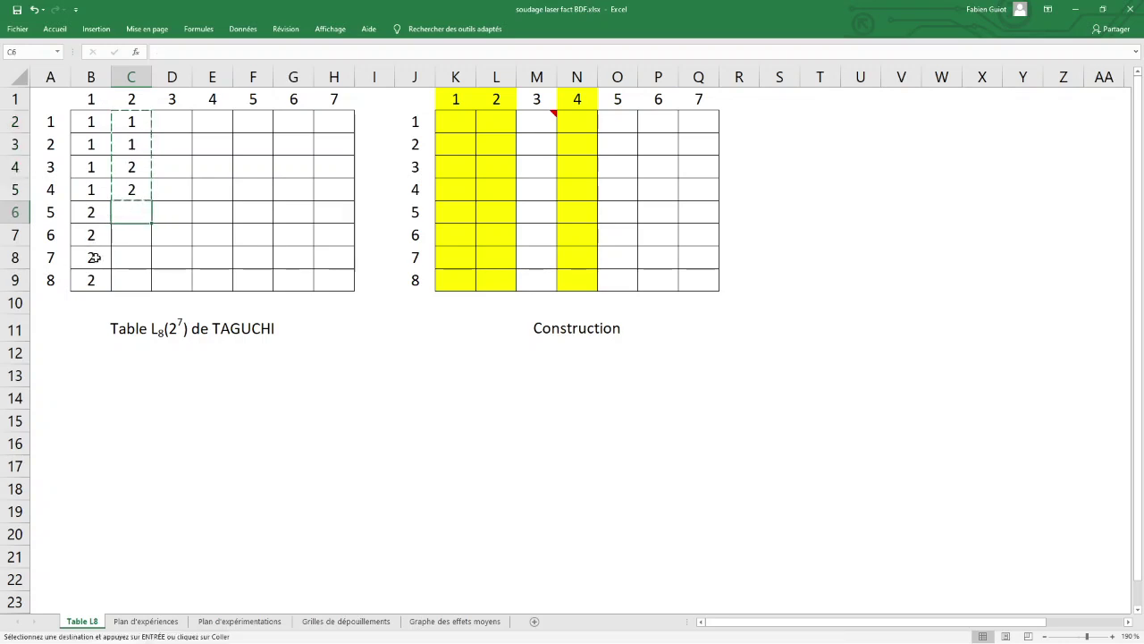
key(ctrl+v)
click(141, 218)
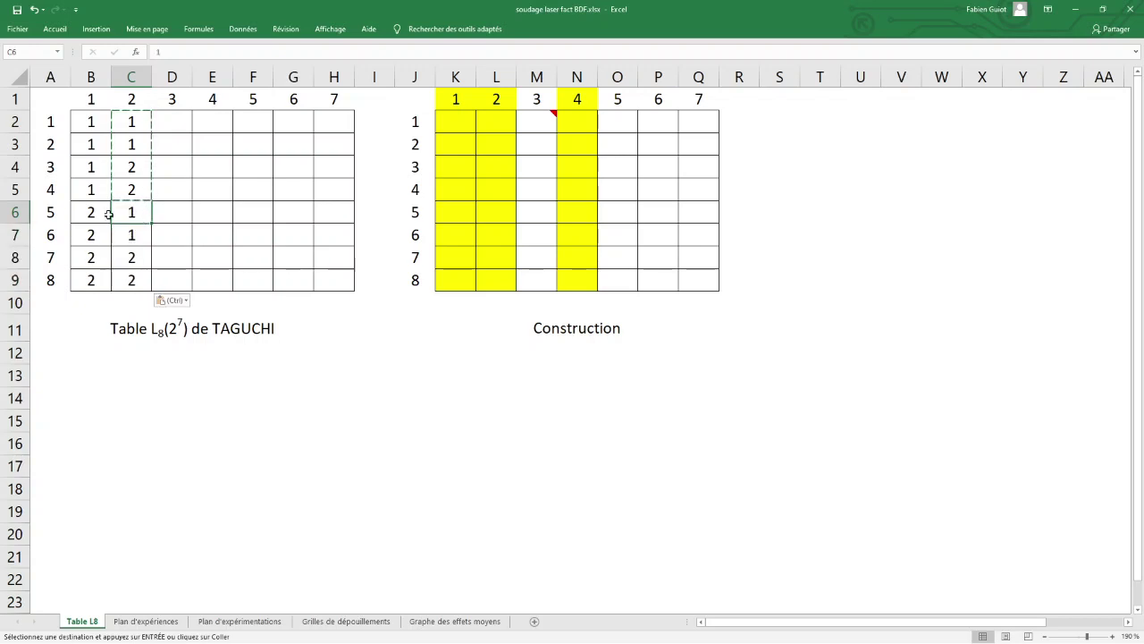
drag(141, 216, 142, 233)
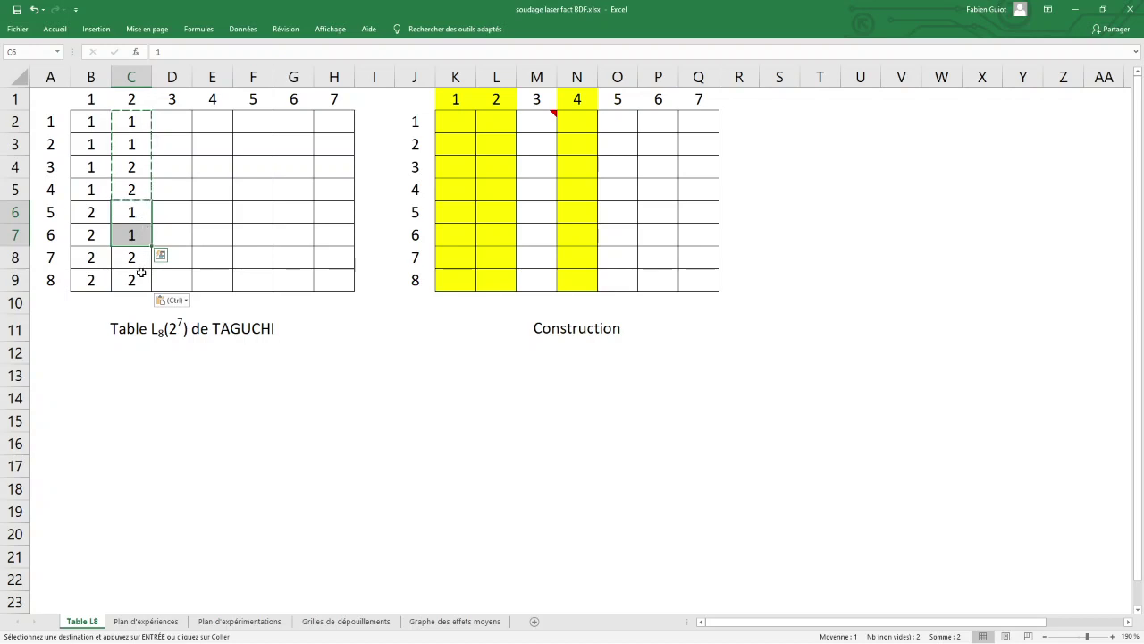
drag(91, 215, 86, 273)
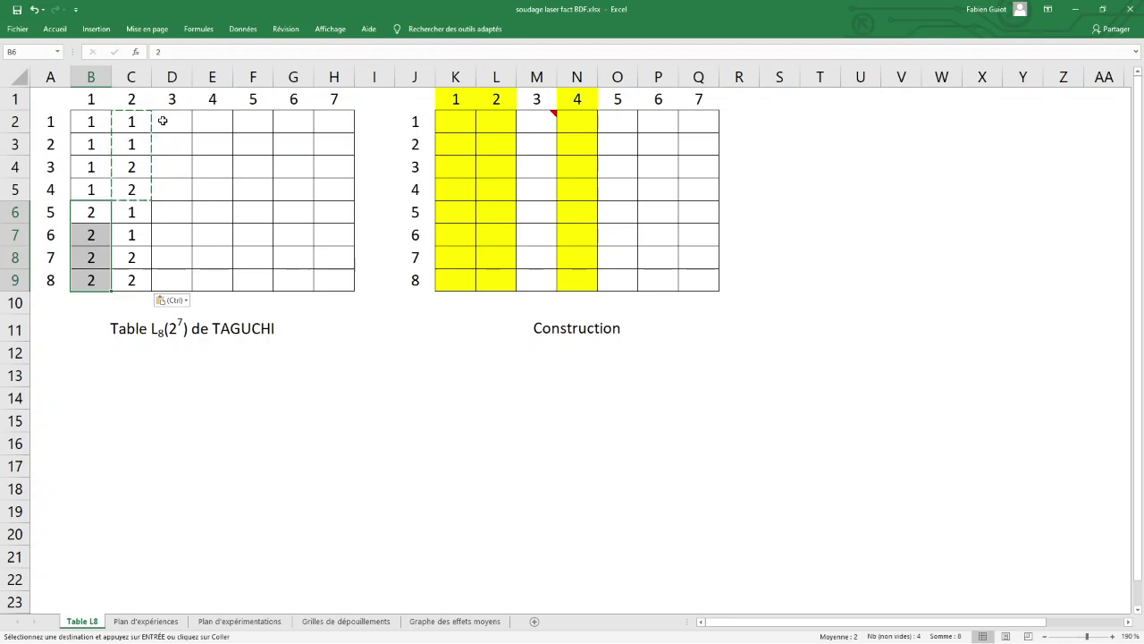
click(137, 122)
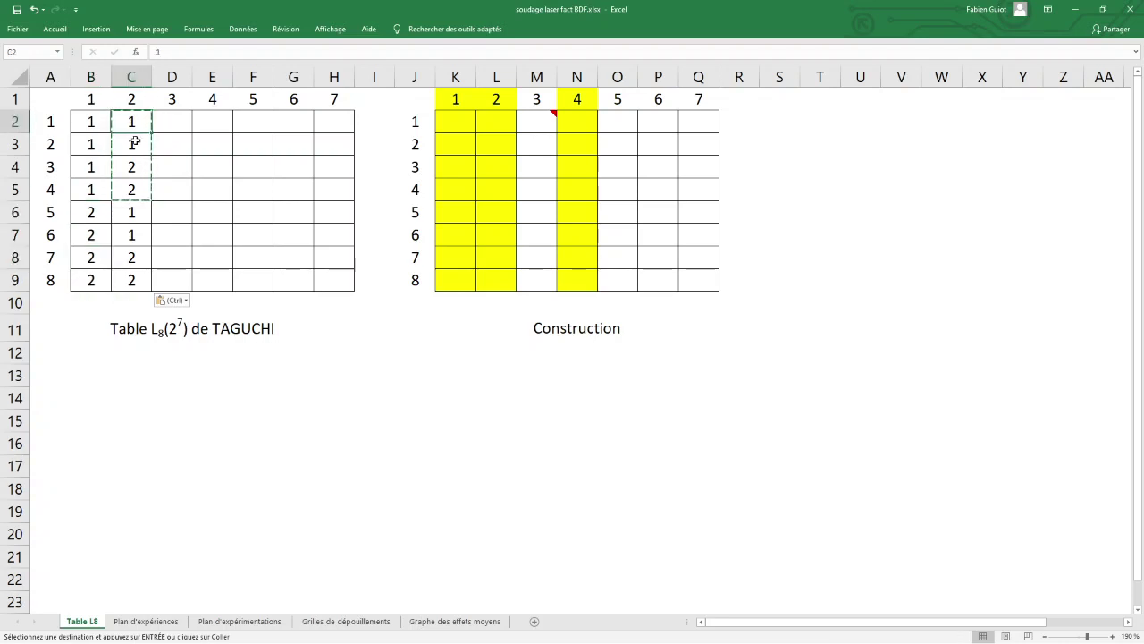
shift+click(135, 142)
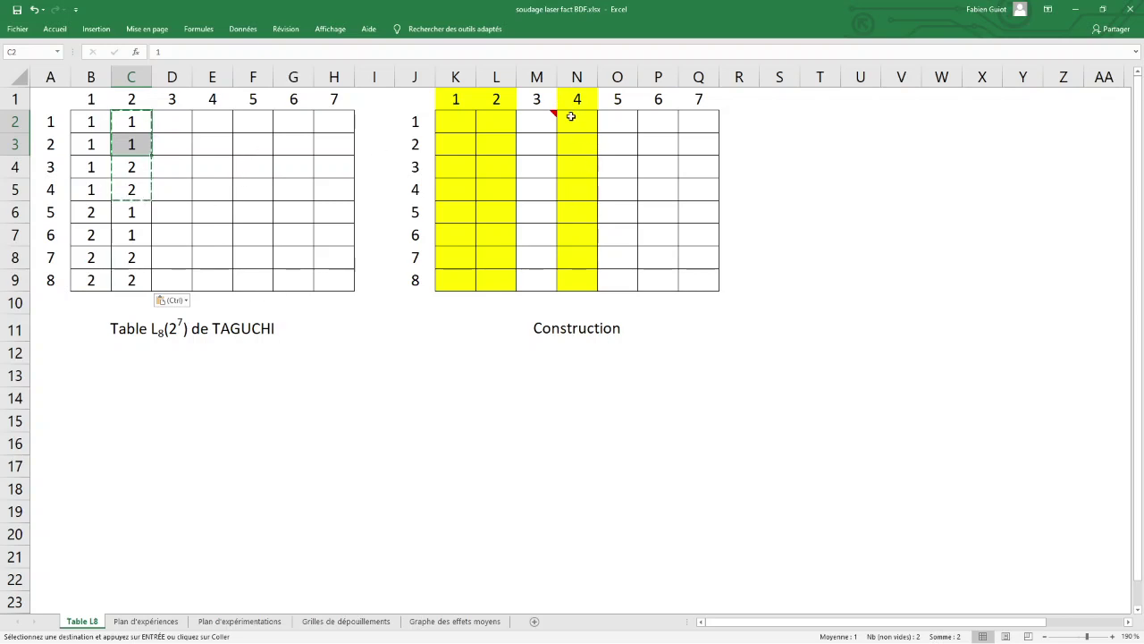
Copy the level pair 1, 2 from C3:C4 into E2:E3 in column 4 of the Taguchi table
click(215, 119)
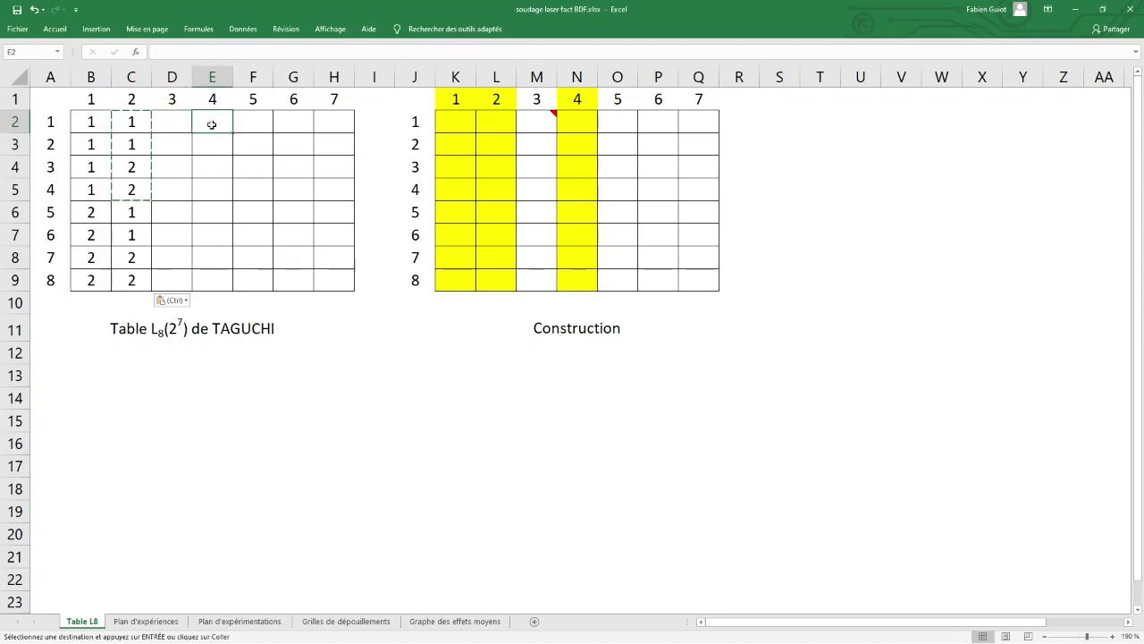
drag(135, 149, 133, 165)
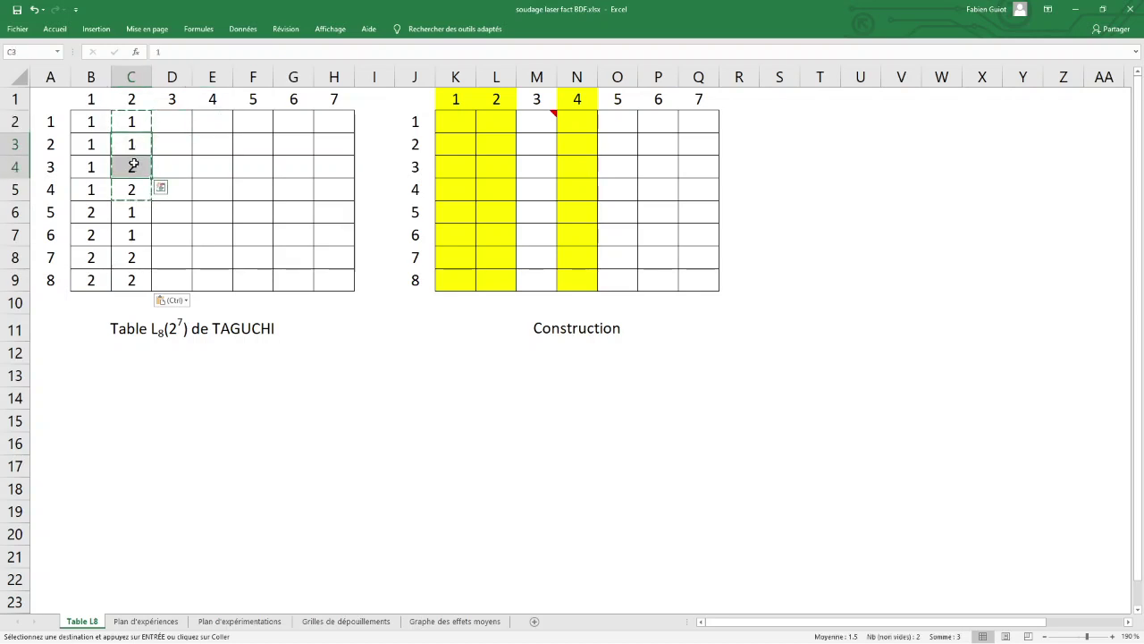
key(ctrl+c)
click(220, 118)
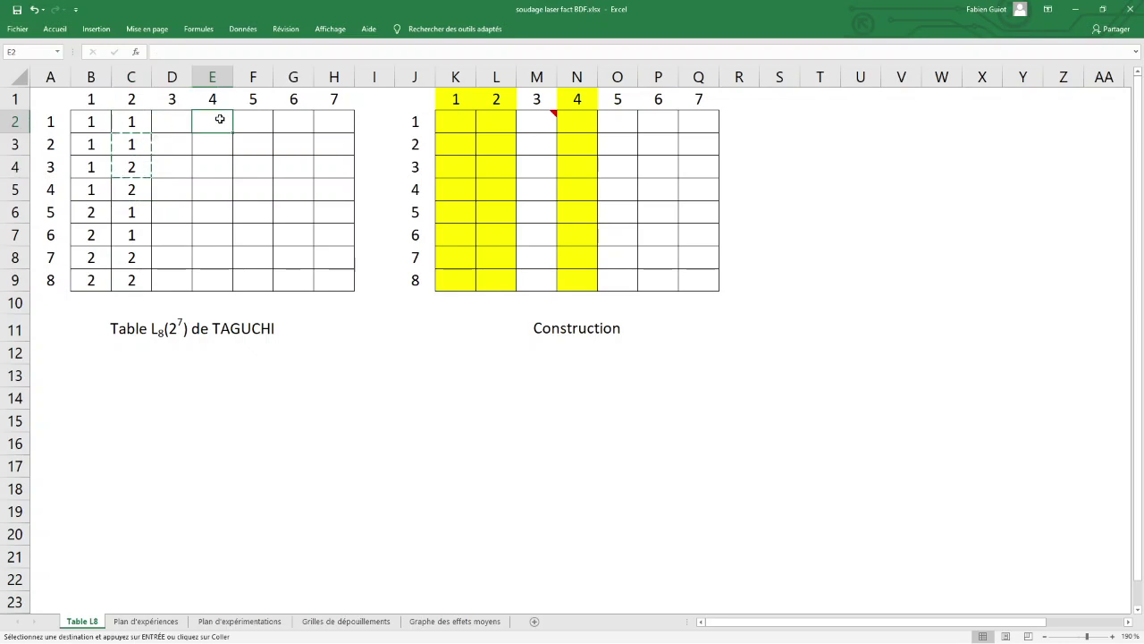
key(ctrl+v)
Repeat the copied pair 1, 2 down E4:E9 to complete column 4 of the Taguchi table
click(212, 167)
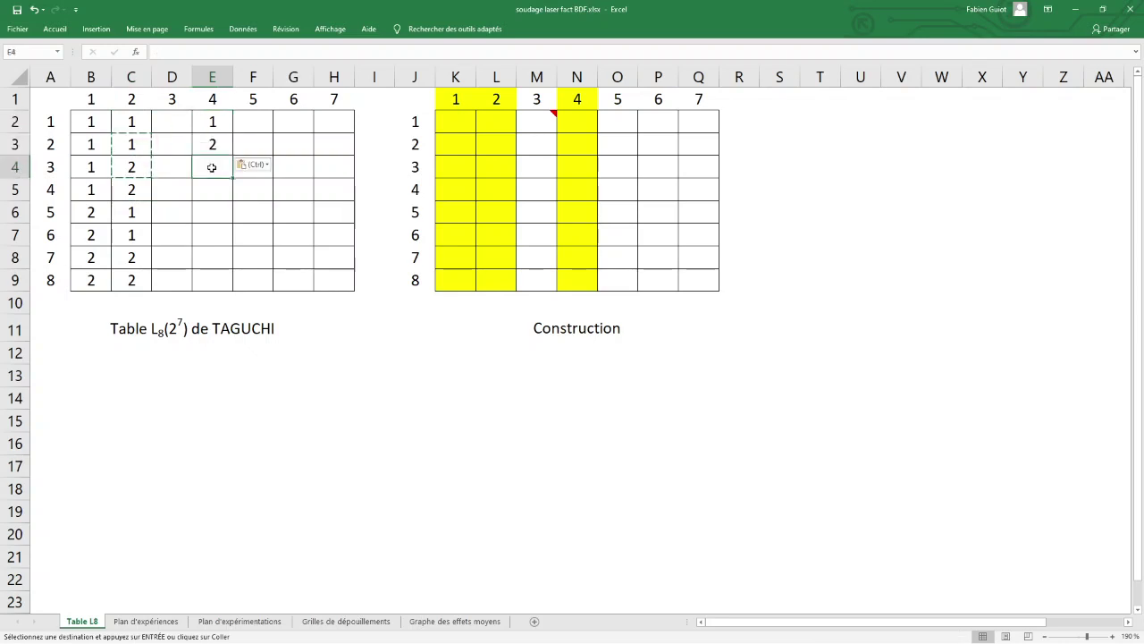
key(ctrl+v)
click(207, 207)
key(ctrl+v)
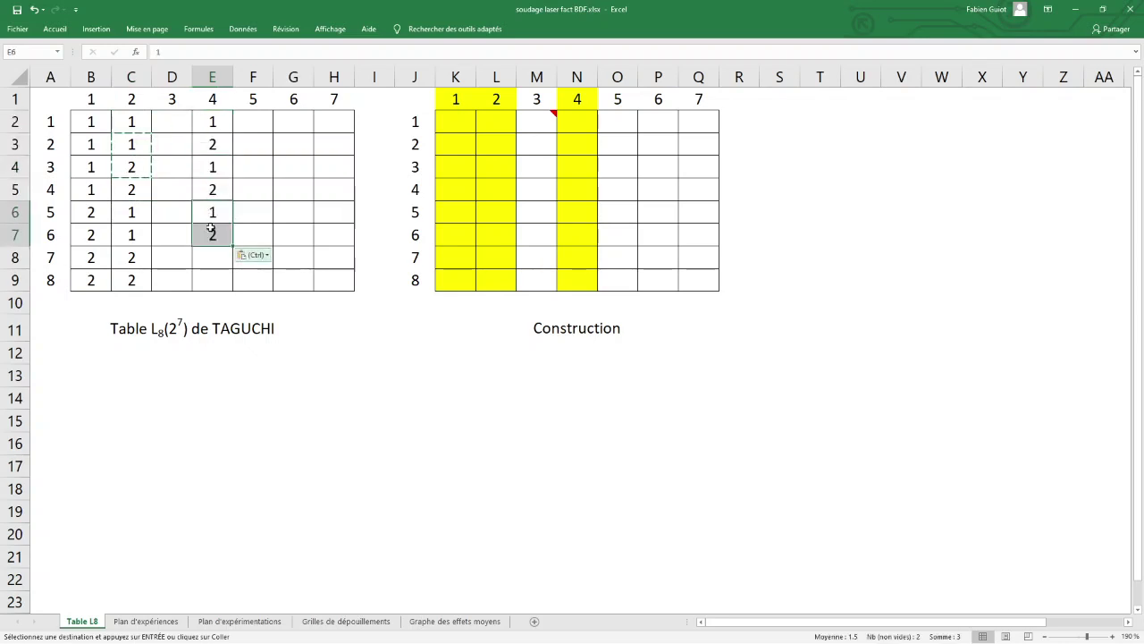
click(216, 257)
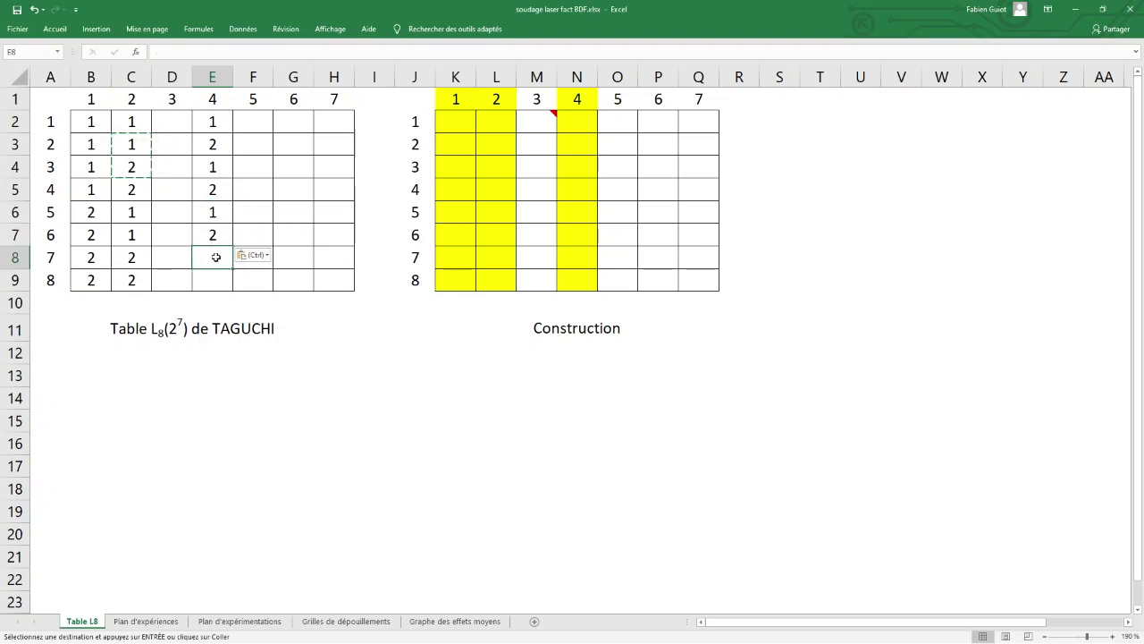
key(ctrl+v)
click(354, 333)
click(432, 369)
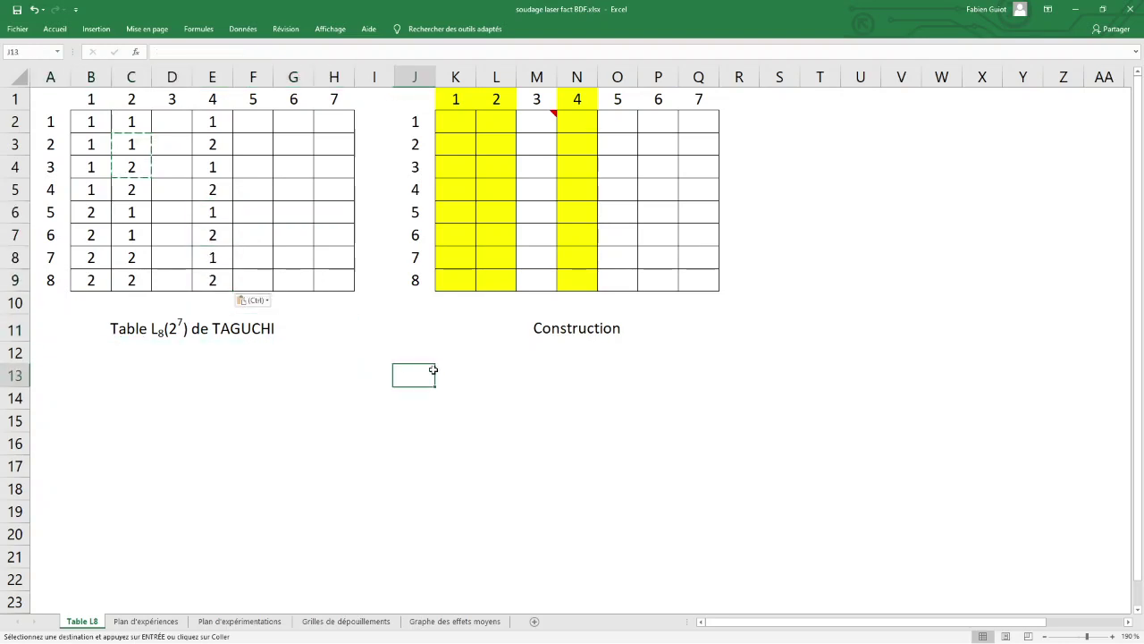
key(Escape)
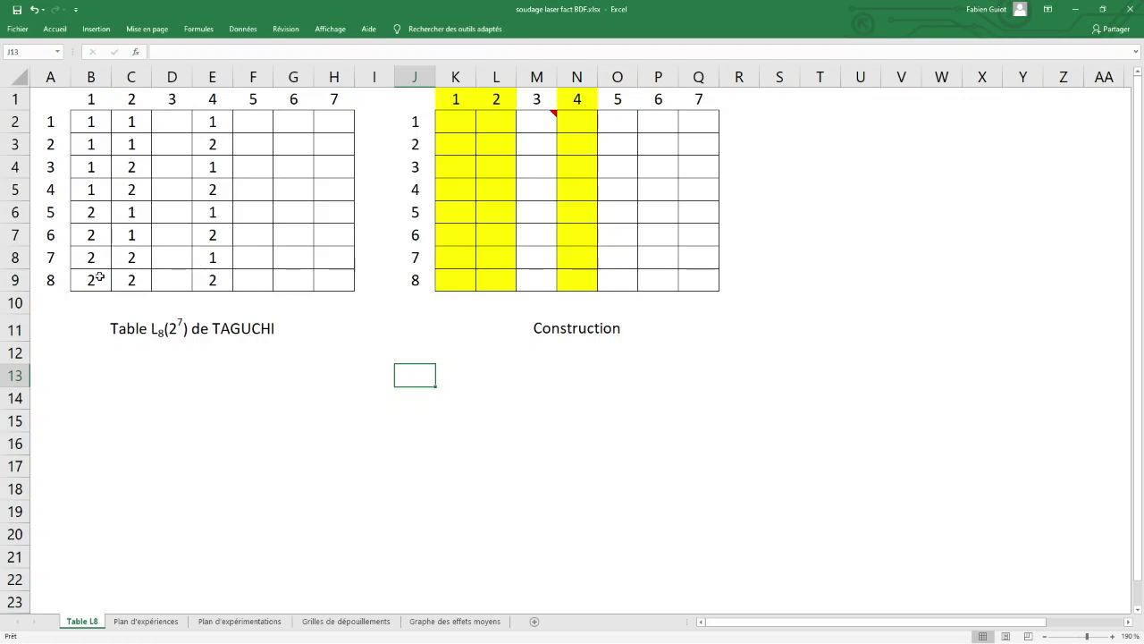
Copy the four 1 values from B2:B5 into K2:K5 in column 1 of the Construction table
click(446, 121)
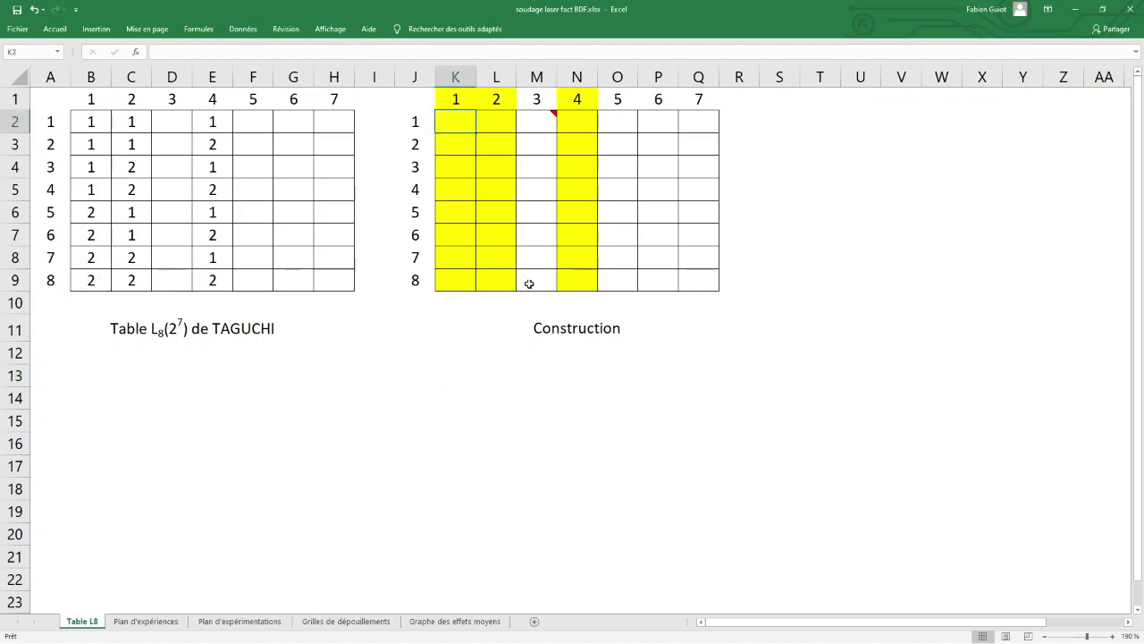
drag(92, 121, 88, 188)
key(ctrl+c)
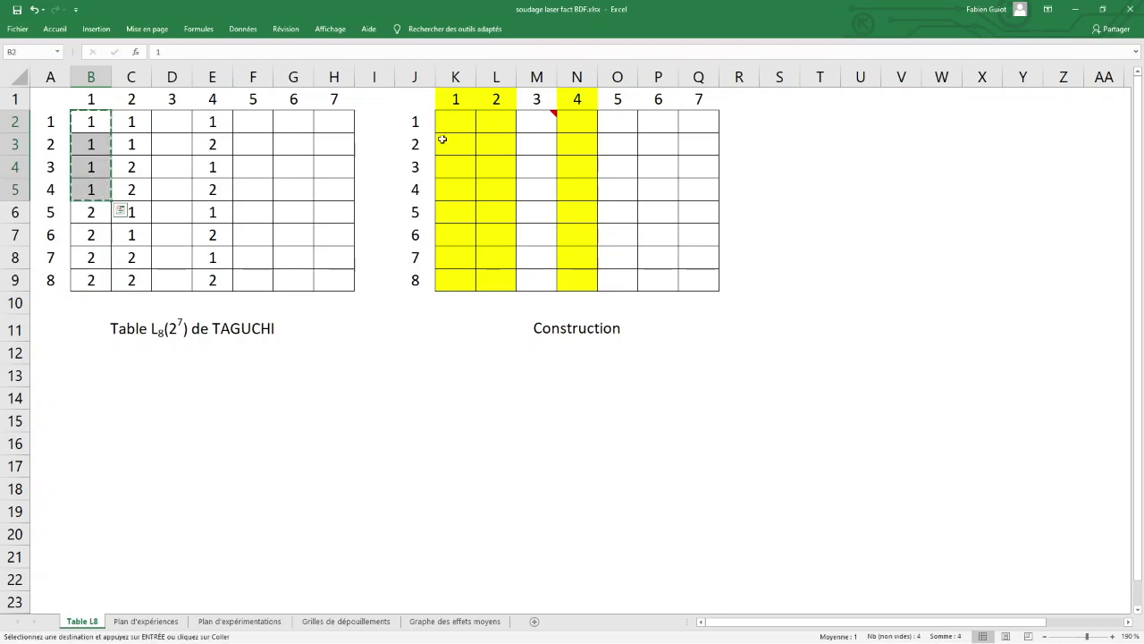
click(466, 119)
key(ctrl+v)
click(490, 209)
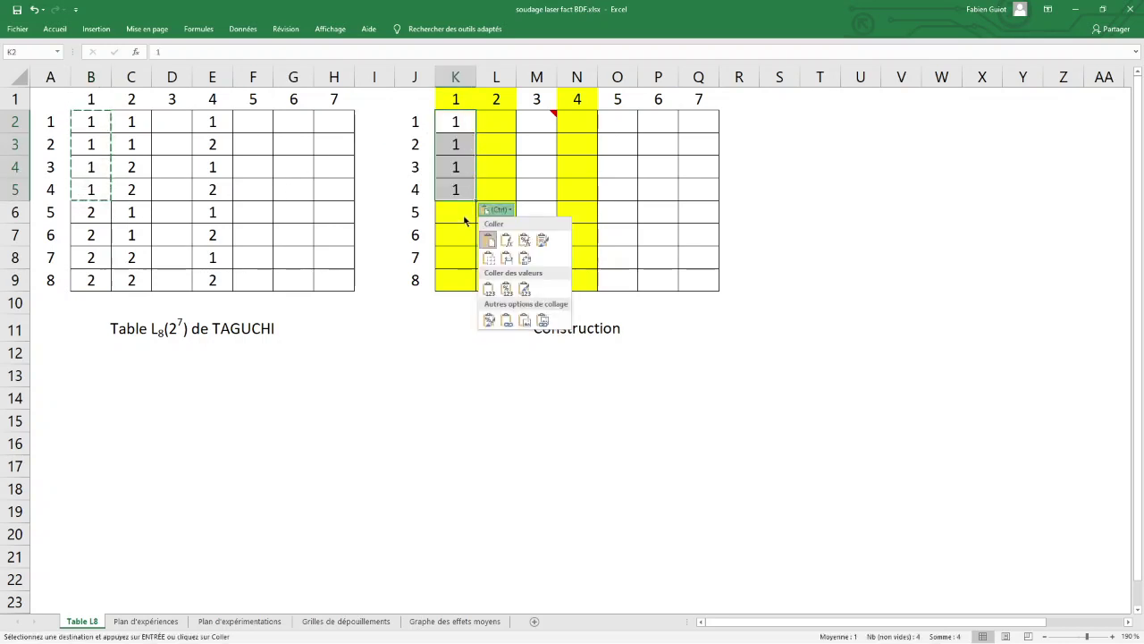
click(459, 211)
click(457, 218)
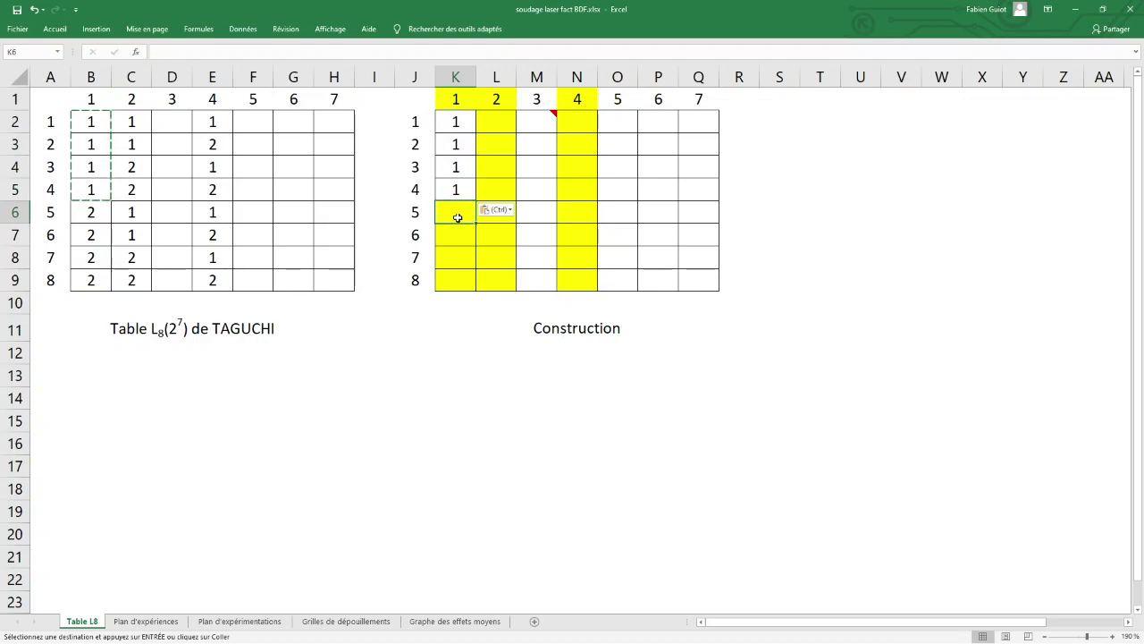
Apply the yellow cell formatting of L2 to K2:K5 with the Format Painter
right_click(498, 127)
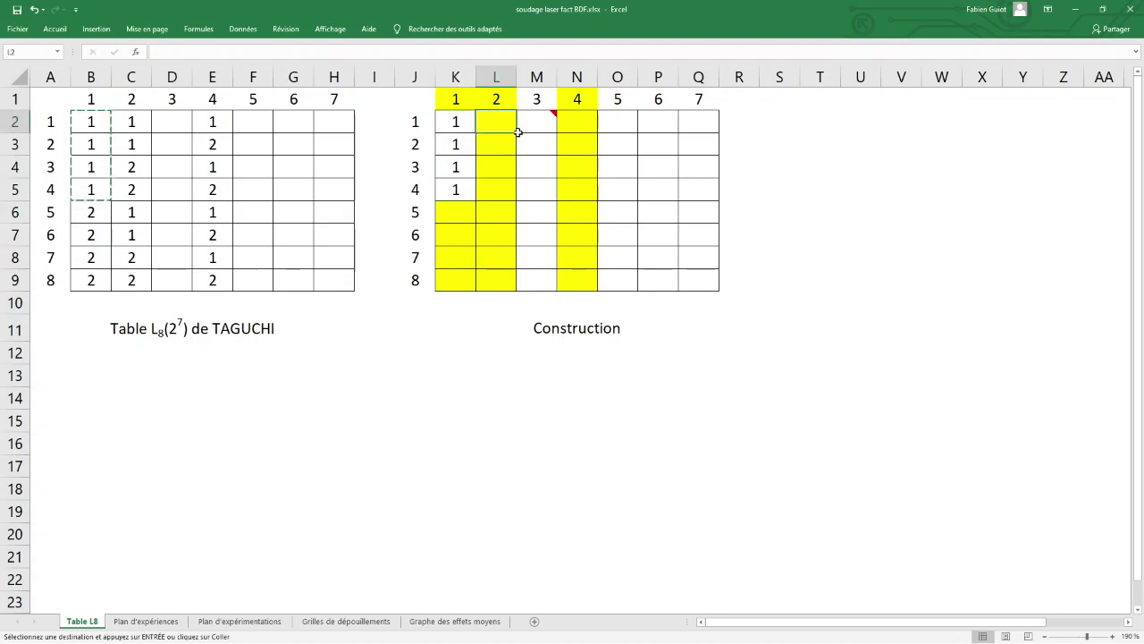
click(635, 106)
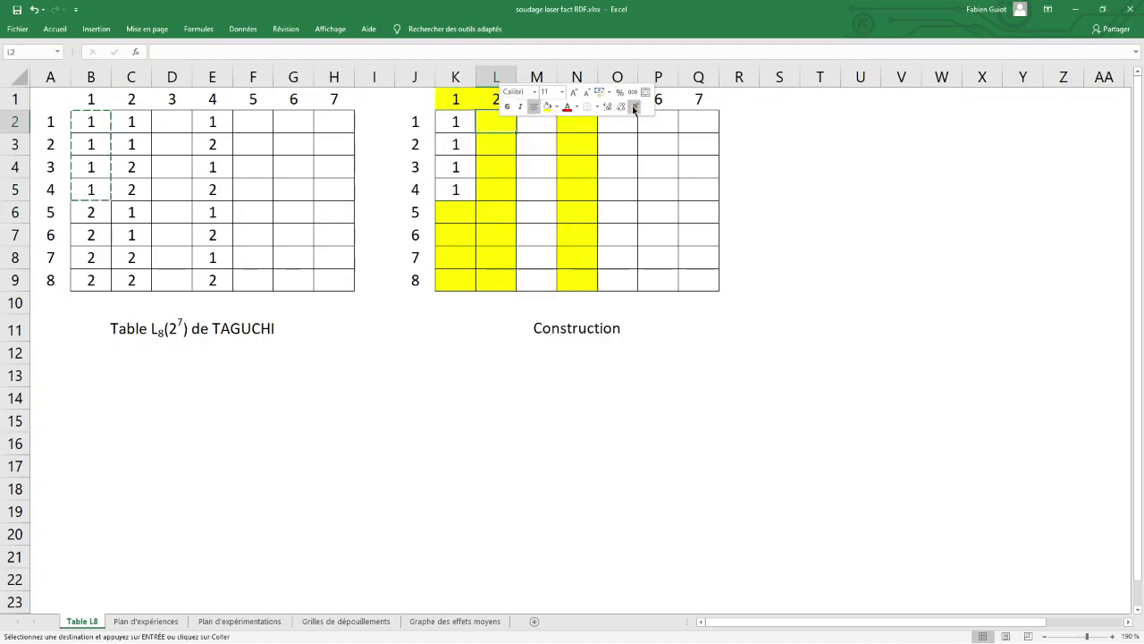
click(458, 125)
drag(457, 125, 458, 191)
Enter -1 in cells K6 and K7 of the Construction table's column 1
click(455, 215)
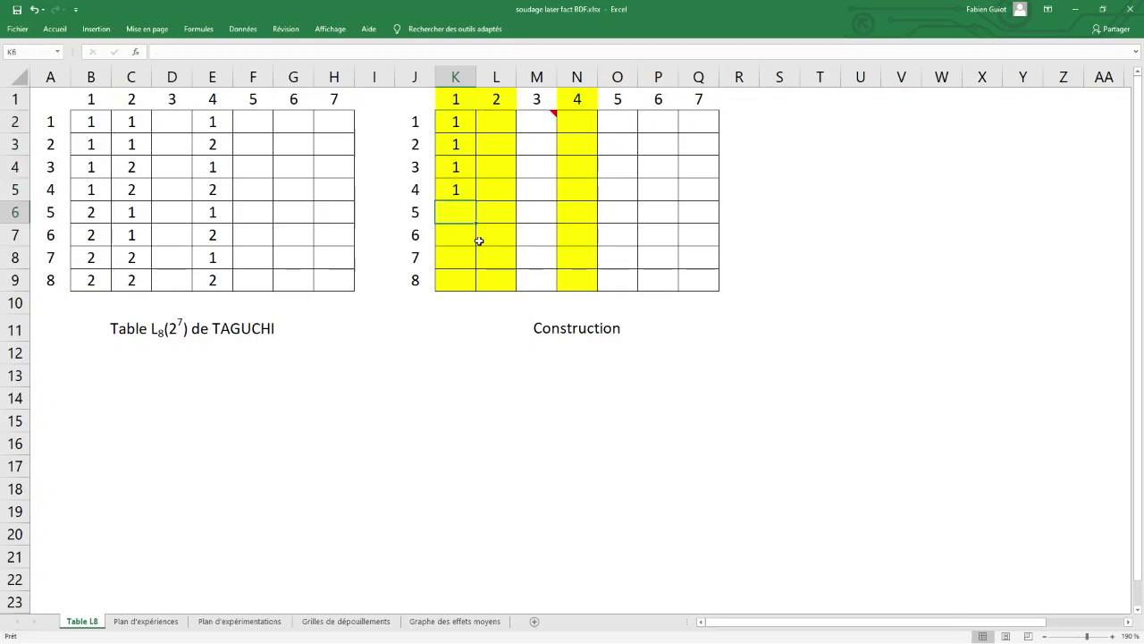
text(=)
click(480, 240)
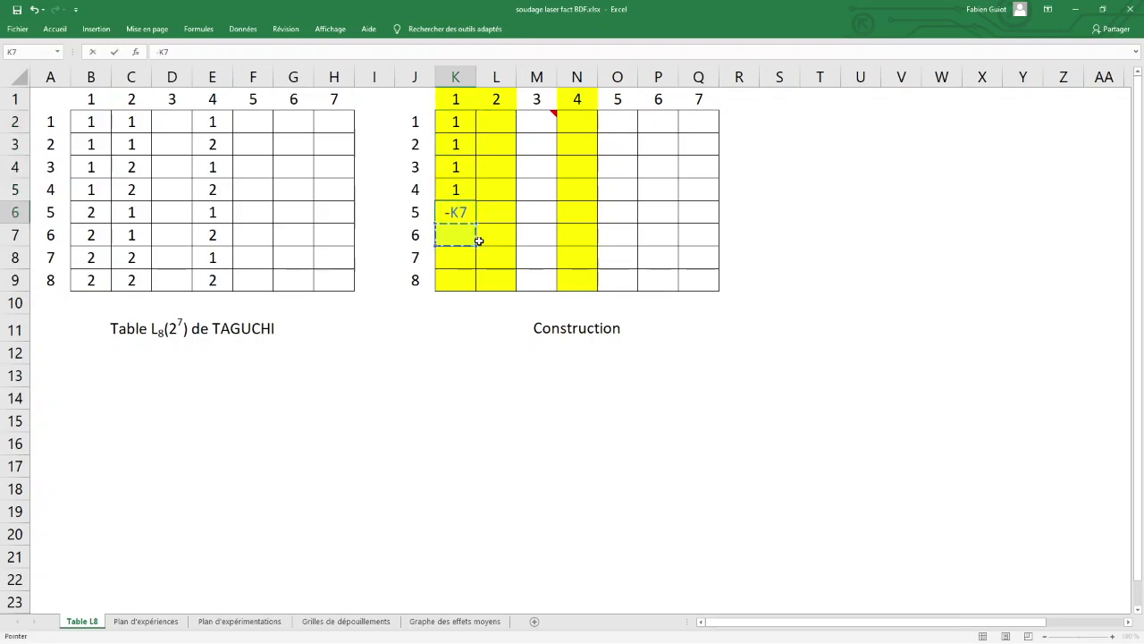
key(Up)
key(BackSpace)
key(BackSpace)
key(Return)
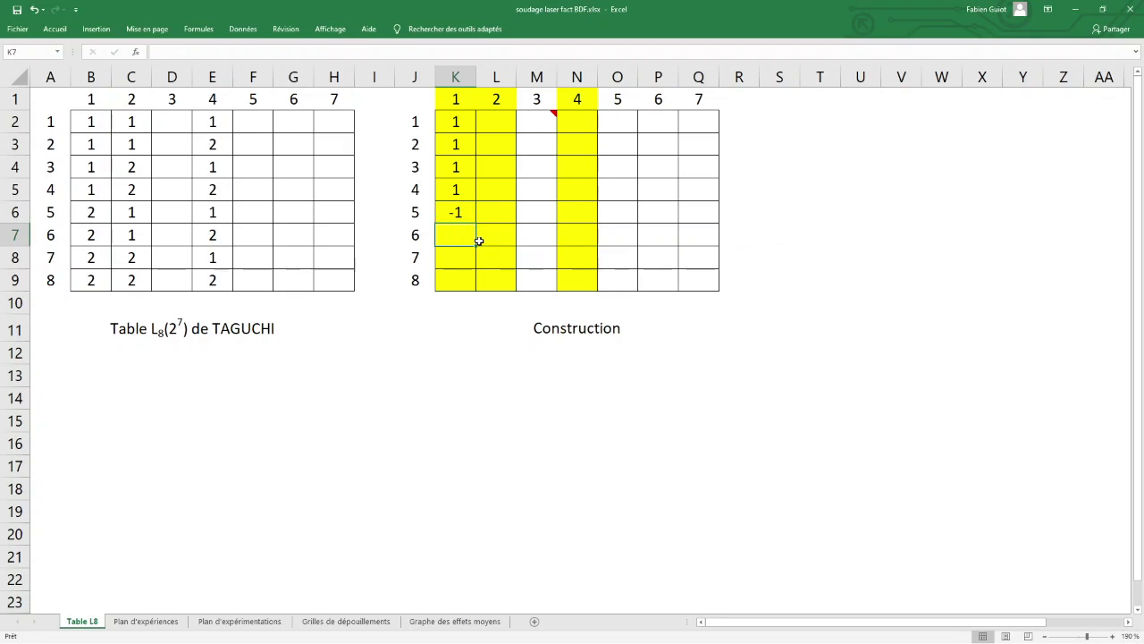
text(-K8&)
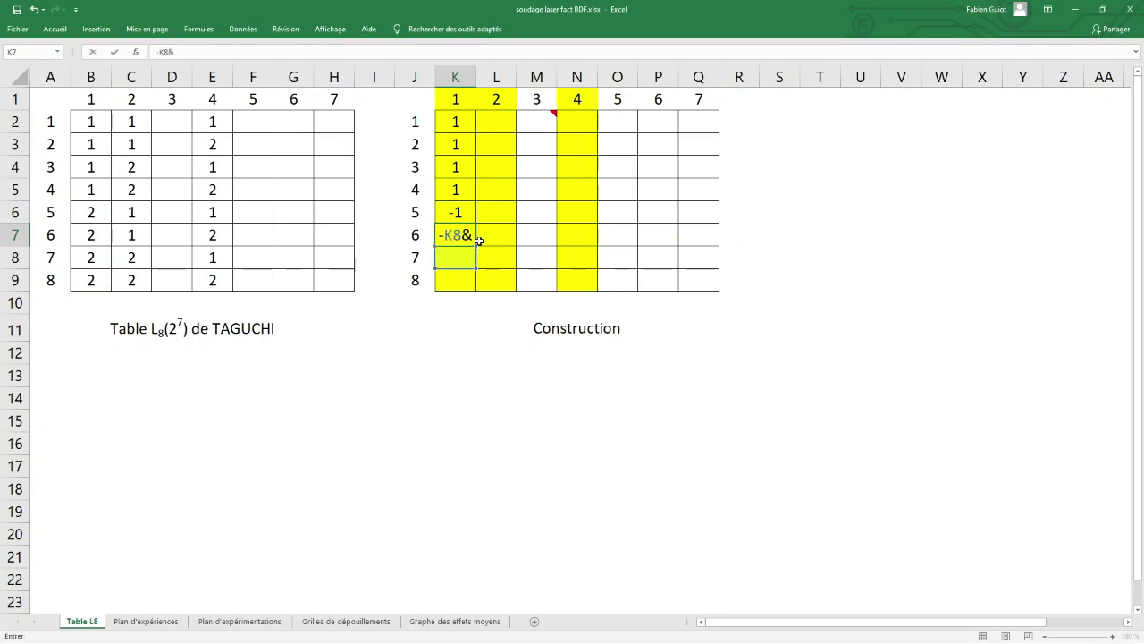
key(BackSpace)
key(BackSpace)
key(BackSpace)
key(Return)
Copy the -1 values from K6:K7 into K8:K9 to complete column 1 of the Construction table
drag(455, 211, 462, 233)
key(ctrl+c)
click(462, 256)
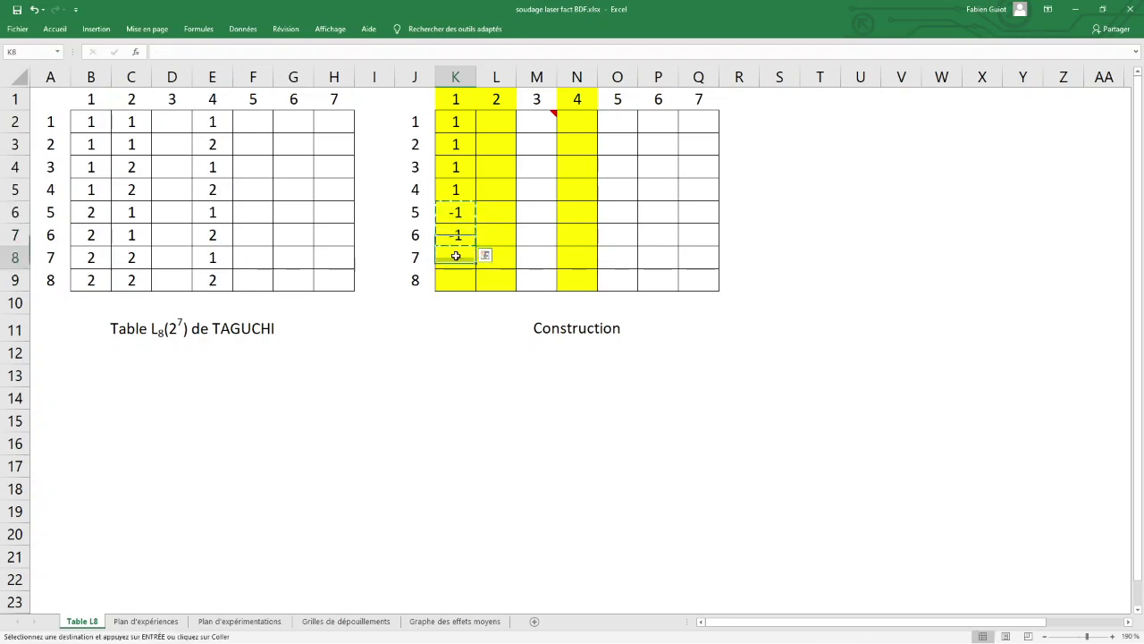
key(ctrl+v)
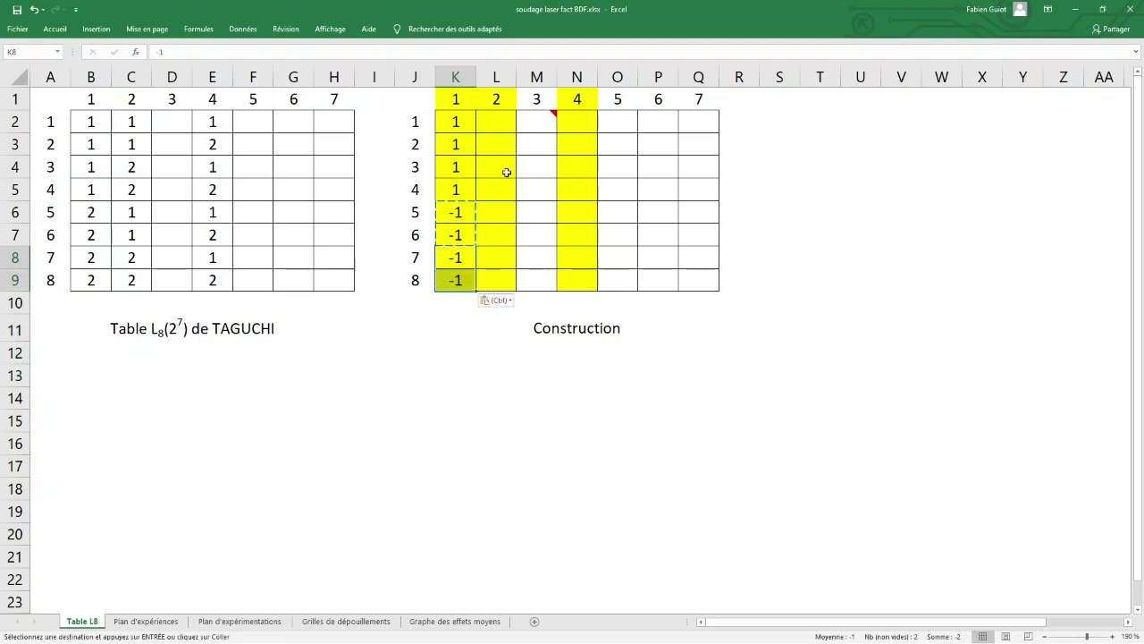
Copy the 1, 1, -1, -1 pattern from K4:K7 into L2:L5 and L6:L9 to complete column 2 of the Construction table
drag(462, 167, 462, 234)
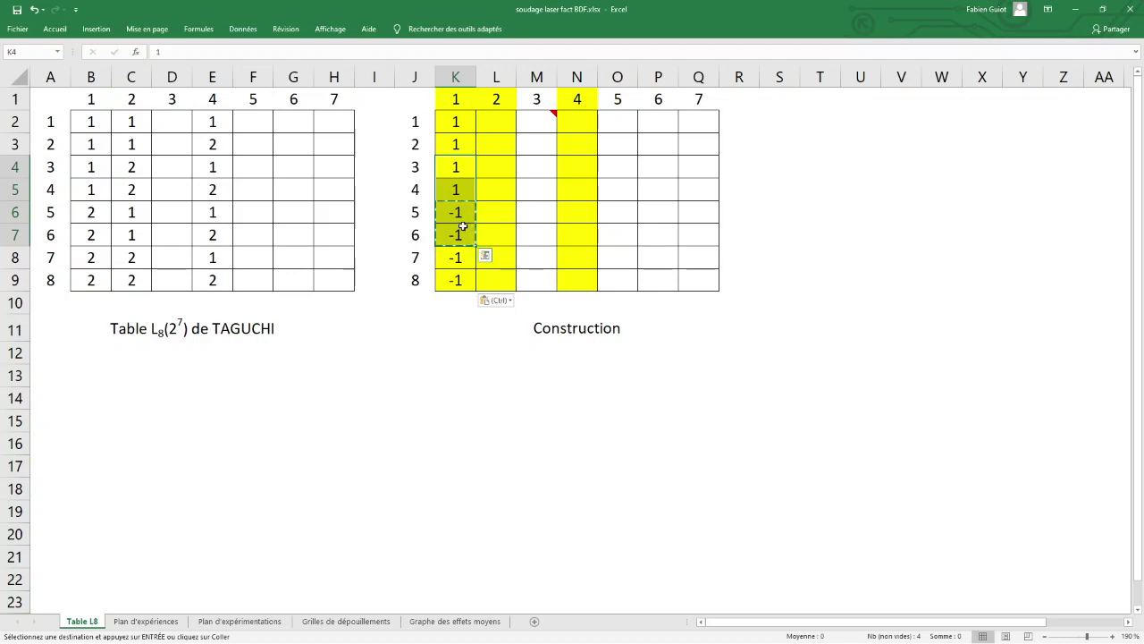
key(ctrl+c)
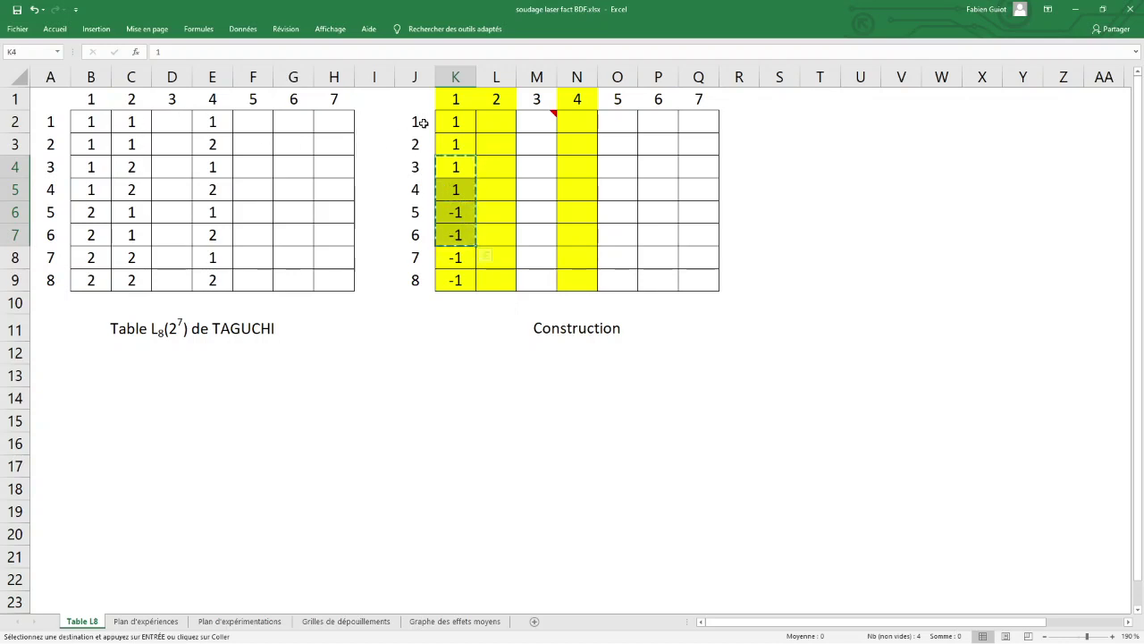
click(502, 123)
key(ctrl+v)
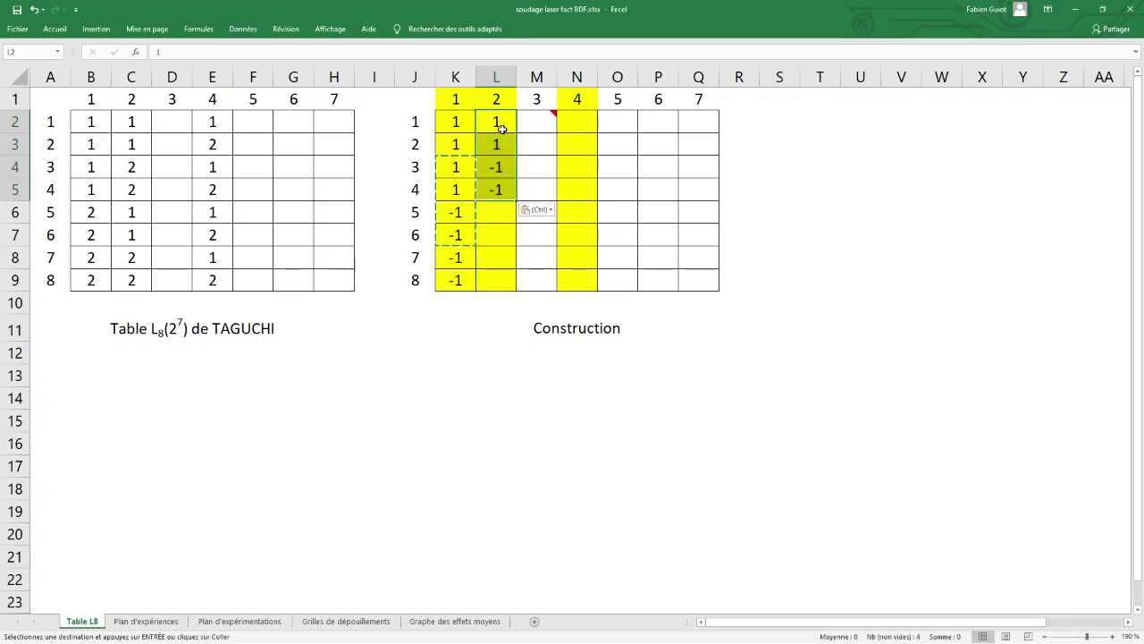
click(497, 212)
key(ctrl+v)
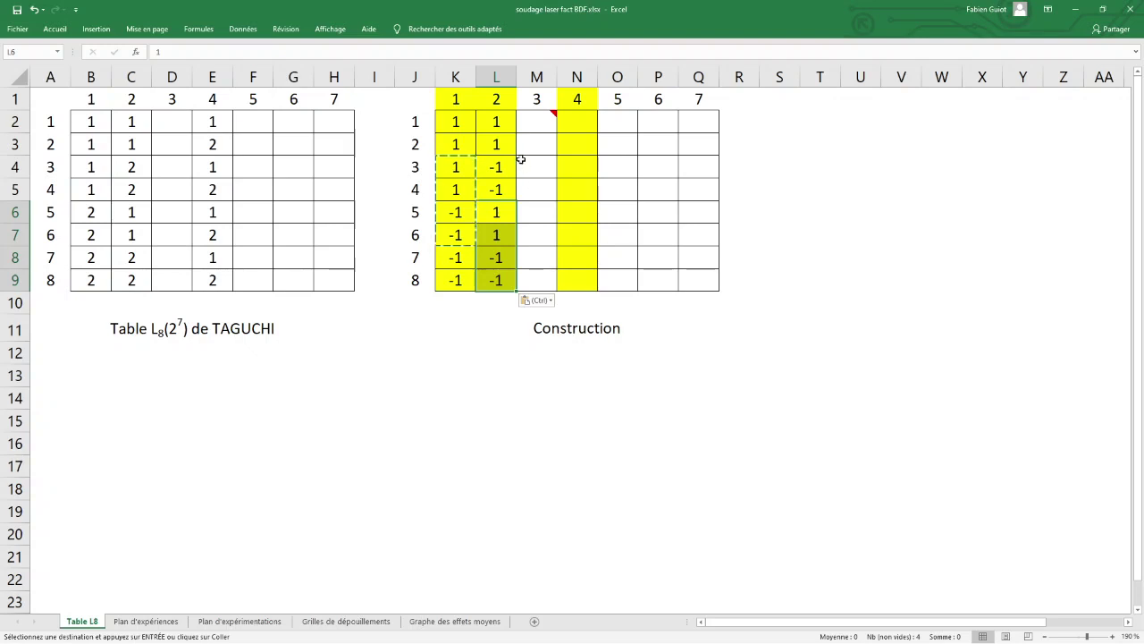
Copy the 1, -1 pair from L3:L4 repeatedly into N2:N9 to complete column 4 of the Construction table
drag(499, 143, 501, 167)
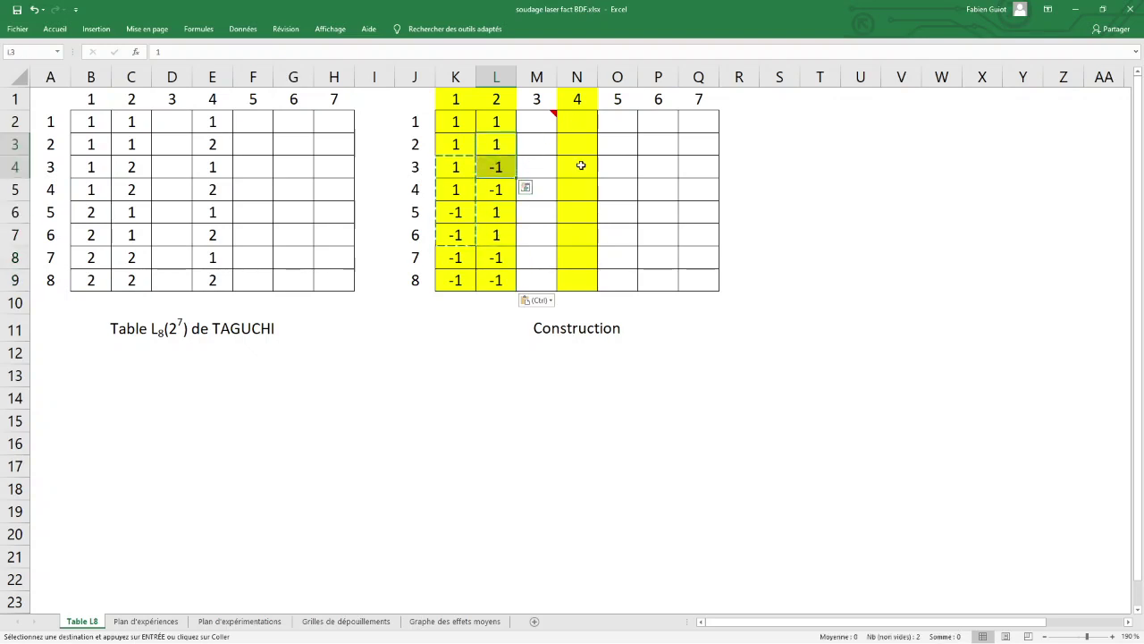
key(ctrl+c)
click(570, 120)
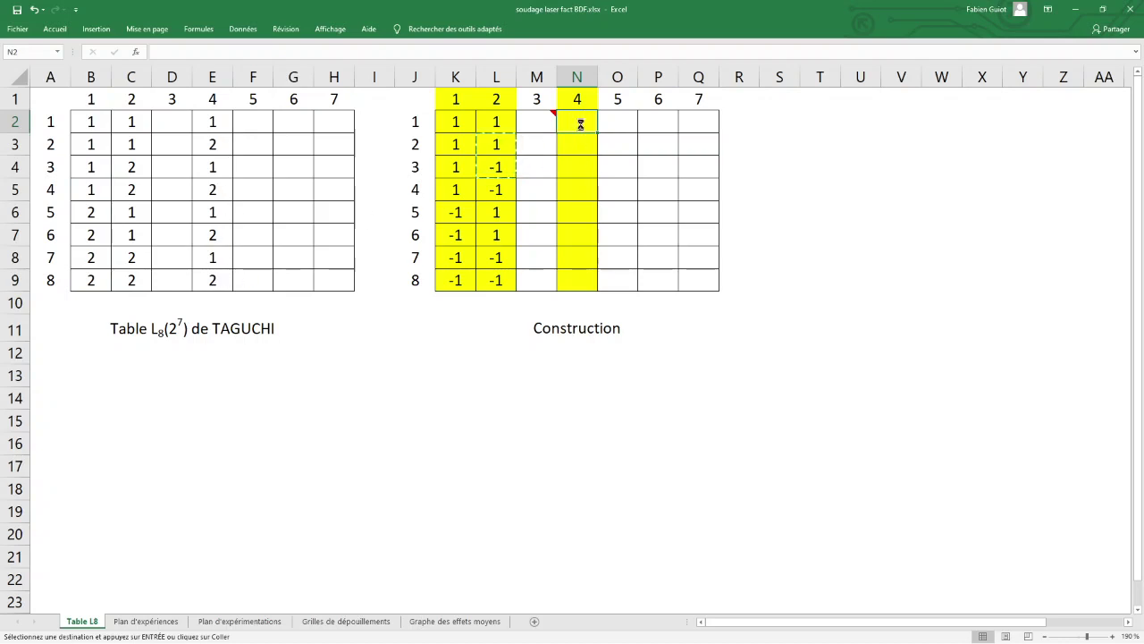
click(583, 168)
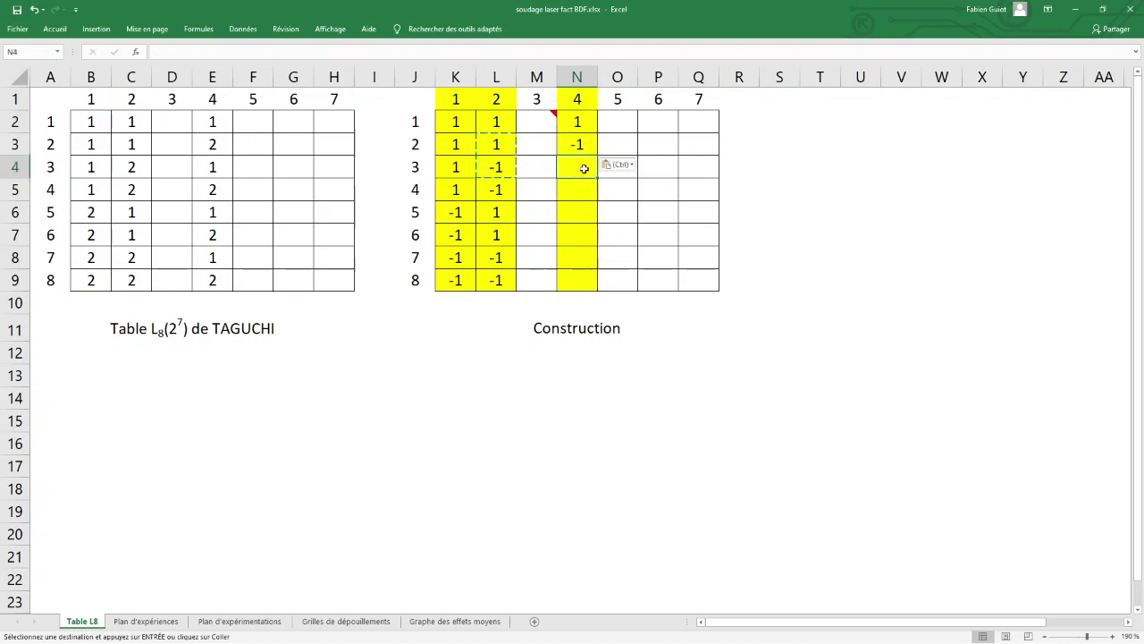
key(ctrl+v)
click(578, 214)
key(ctrl+v)
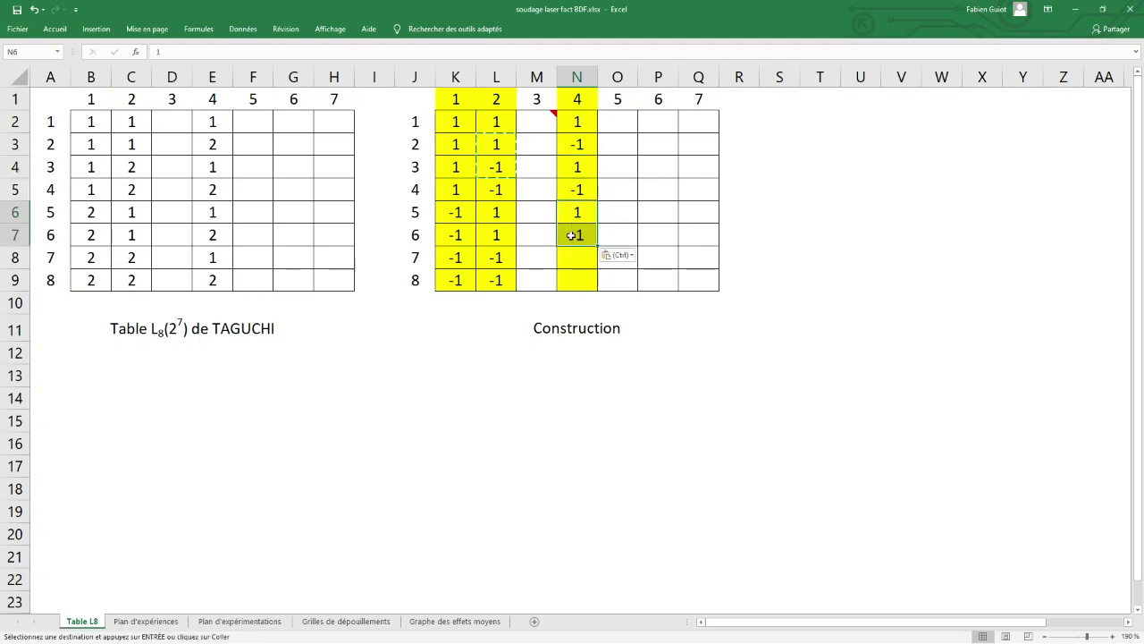
click(580, 256)
key(ctrl+v)
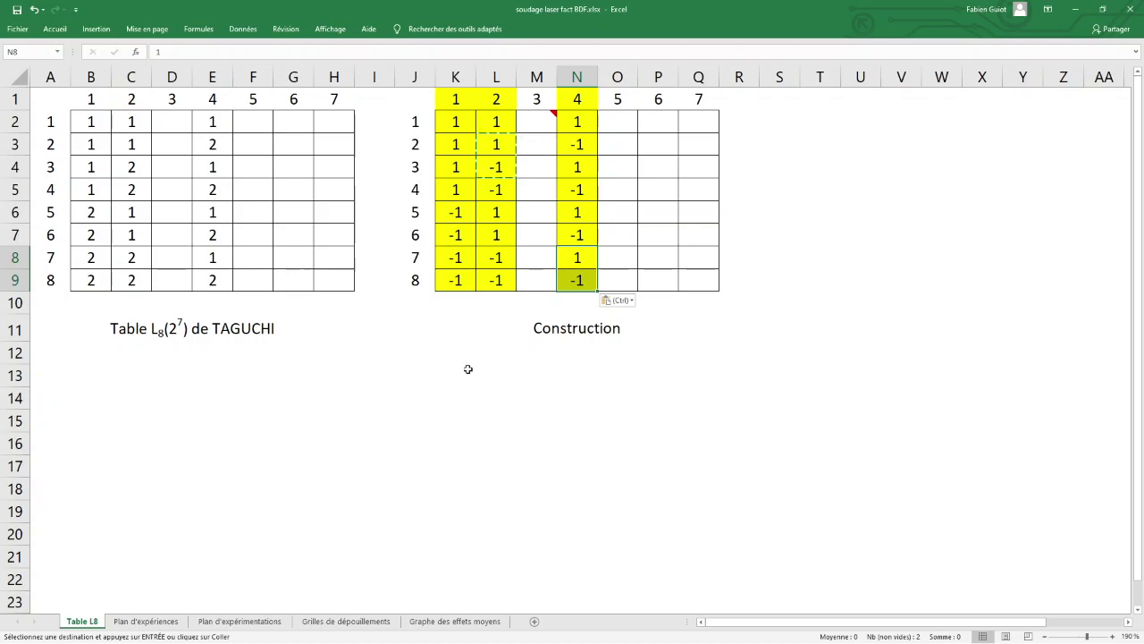
click(437, 349)
key(Escape)
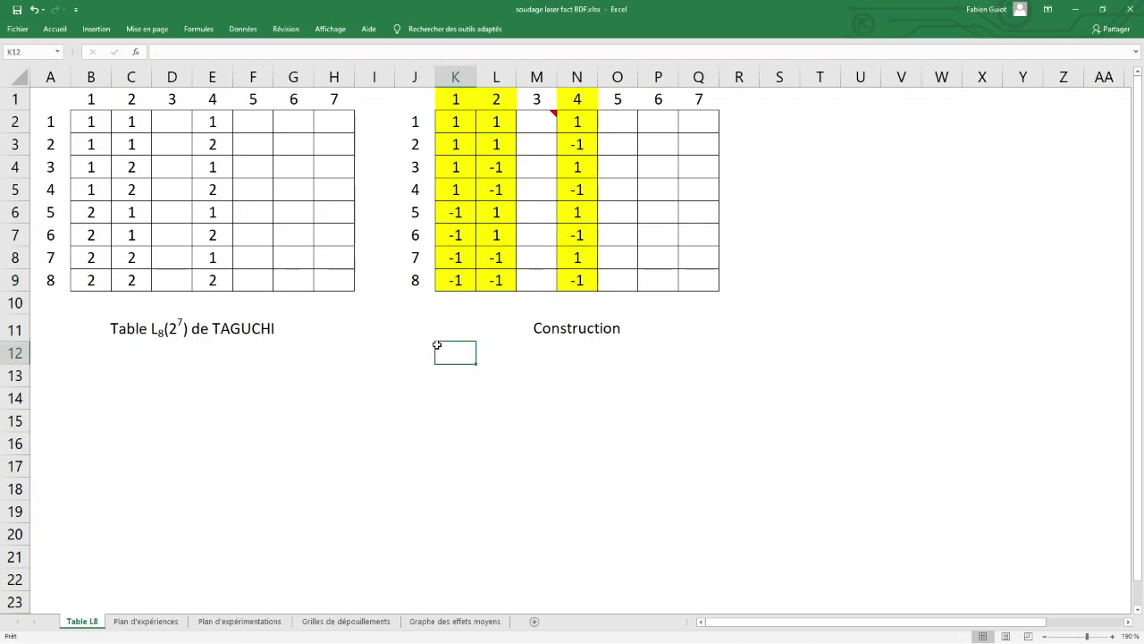
Switch to the slide presentation and reveal the rule for building column 3 of the Construction table
key(alt+Tab)
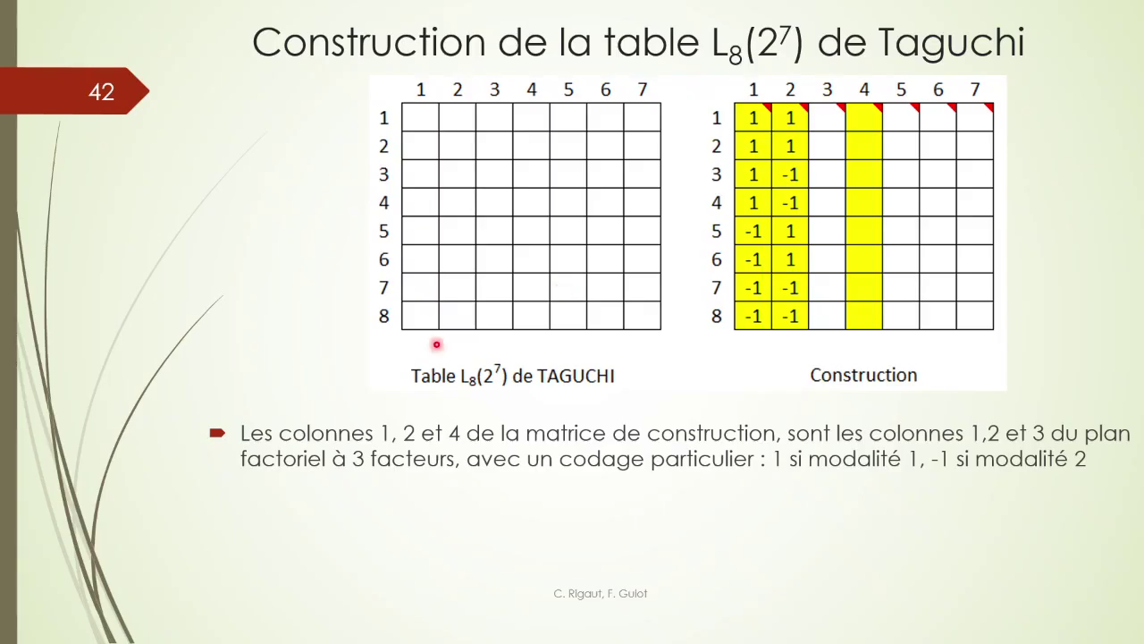
click(533, 483)
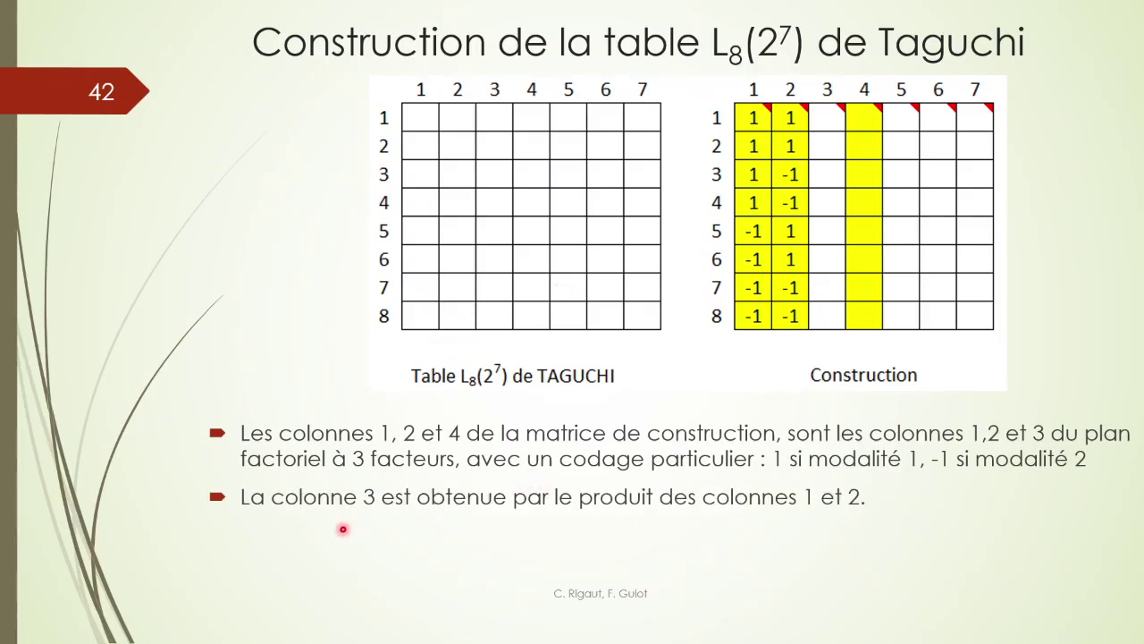
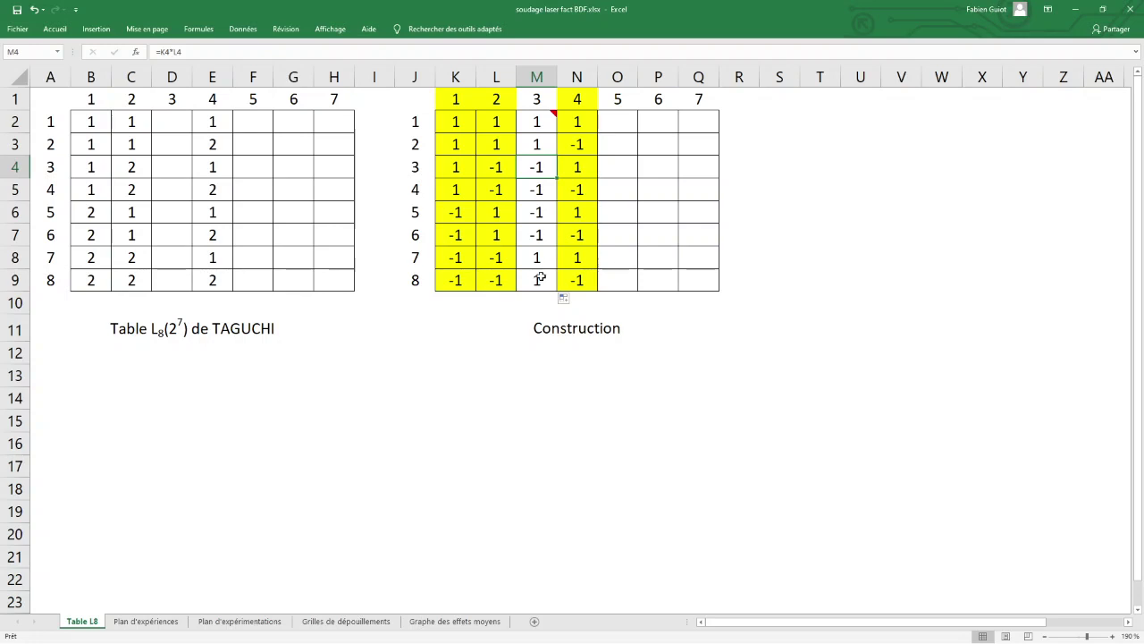
Copy the two 1 values from C2:C3 into D2:D3 in column 3 of the Taguchi table
click(180, 123)
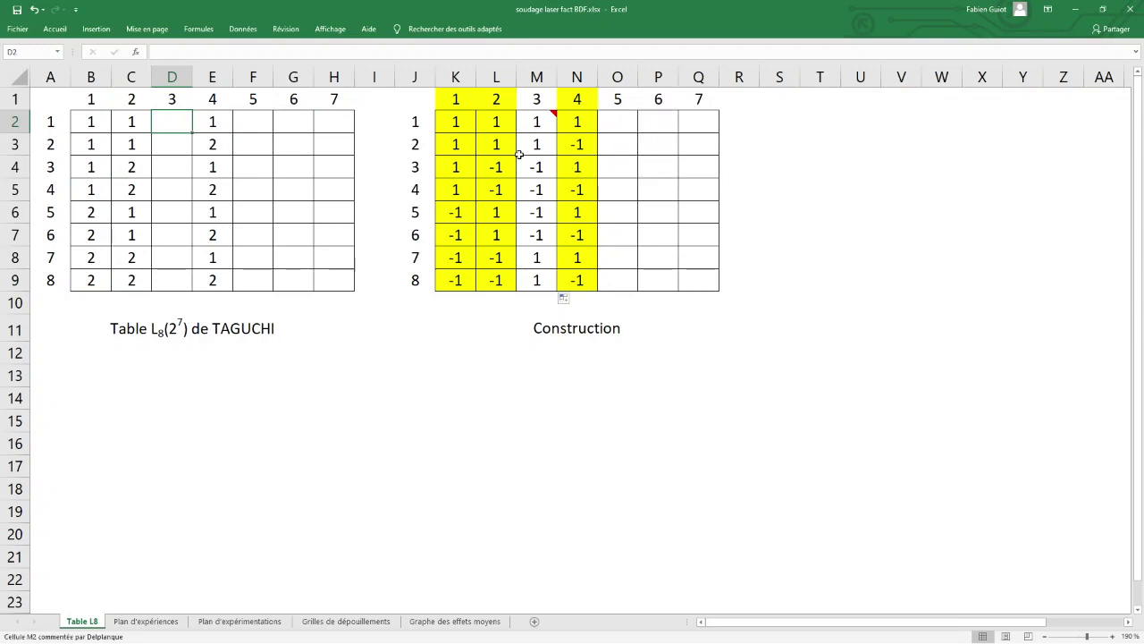
drag(141, 116, 140, 144)
key(ctrl+c)
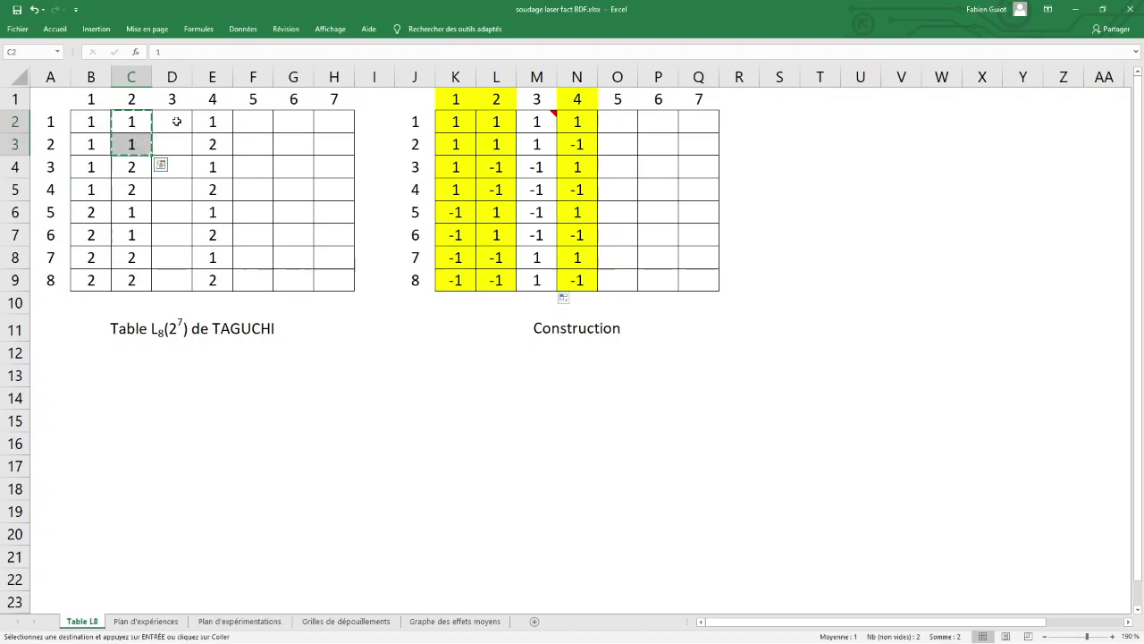
click(173, 123)
key(ctrl+v)
click(179, 169)
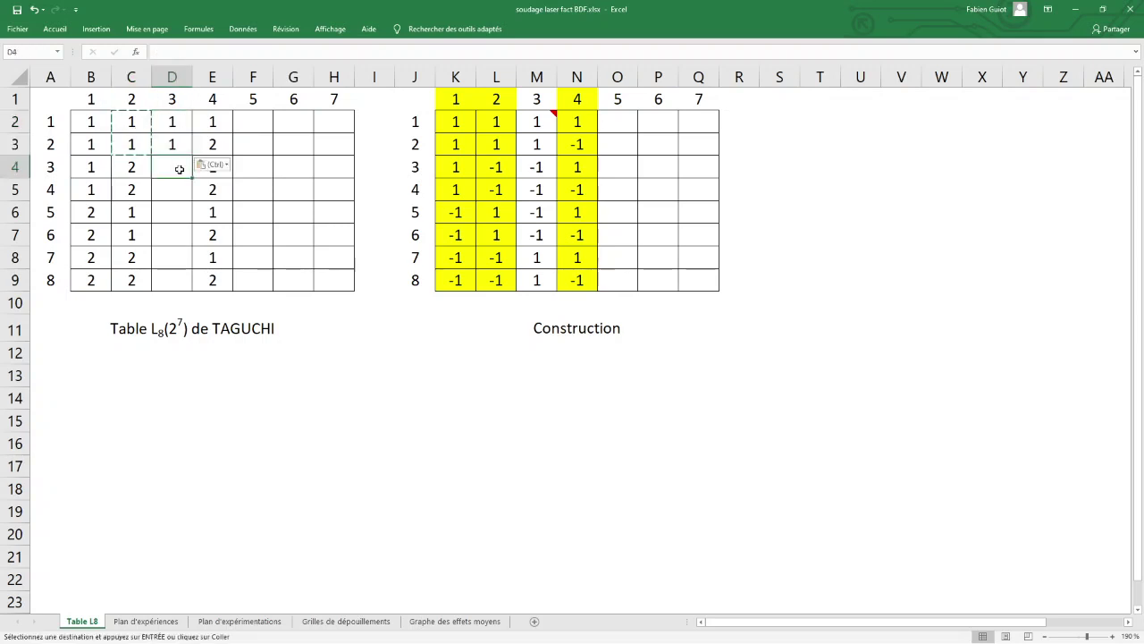
key(Escape)
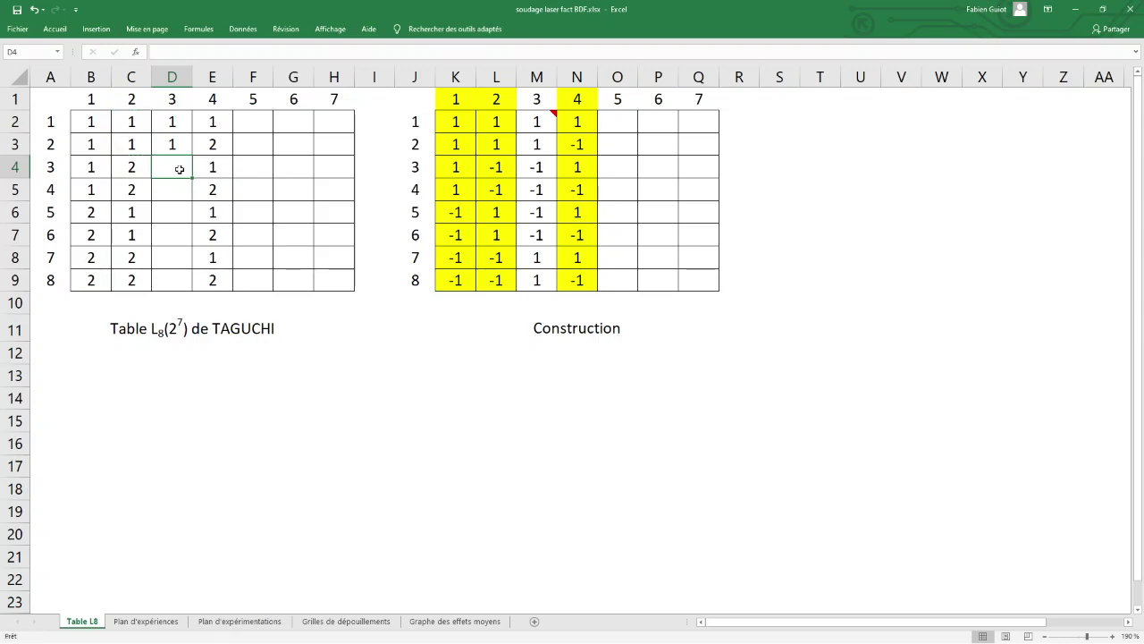
Enter 2 in each of the cells D4 to D7 in column 3 of the Taguchi table
text(2)
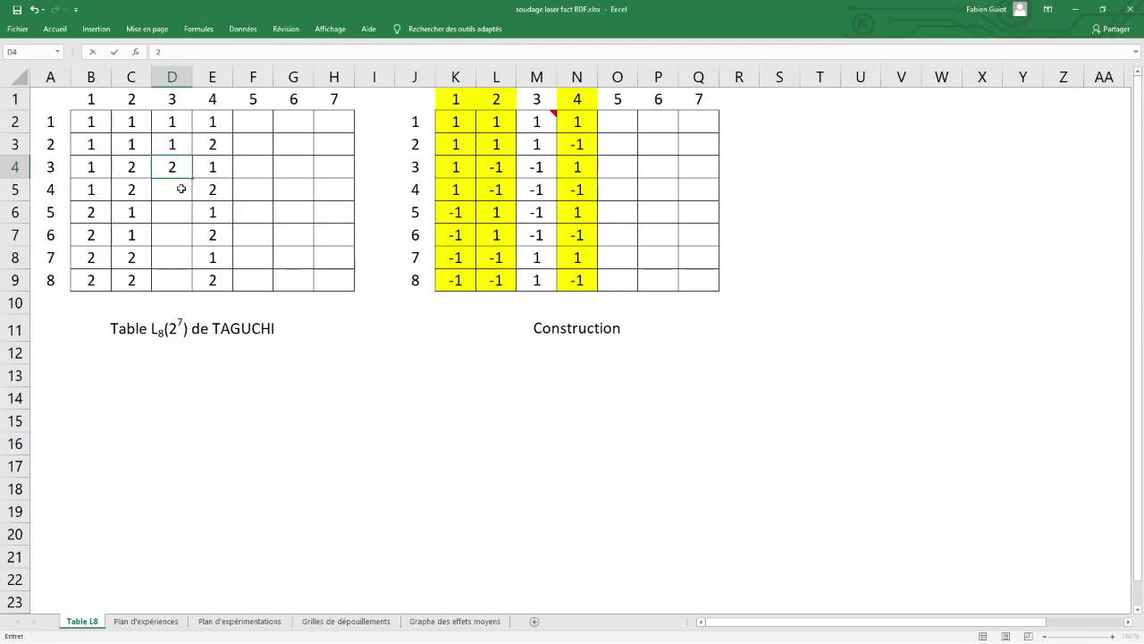
key(Return)
text(2)
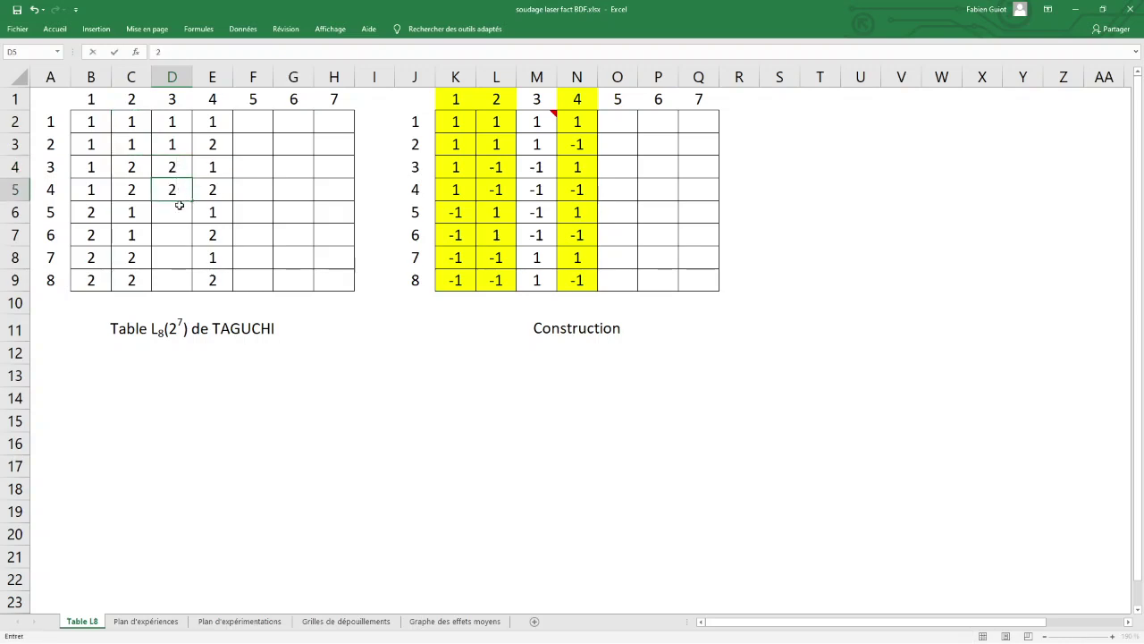
key(Return)
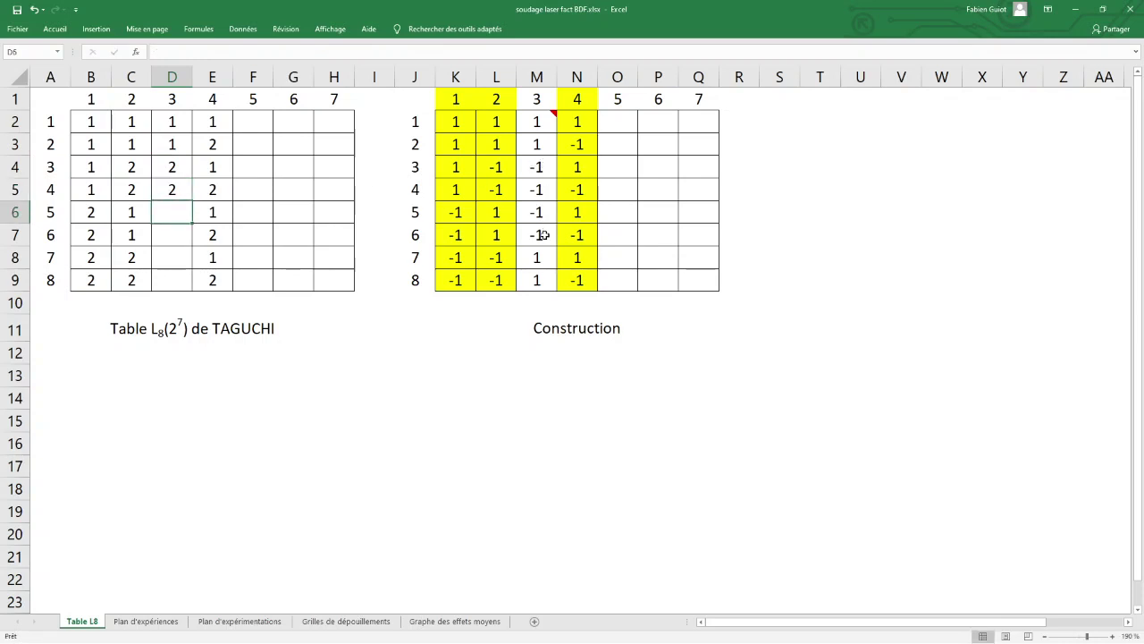
text(2)
key(Return)
text(2)
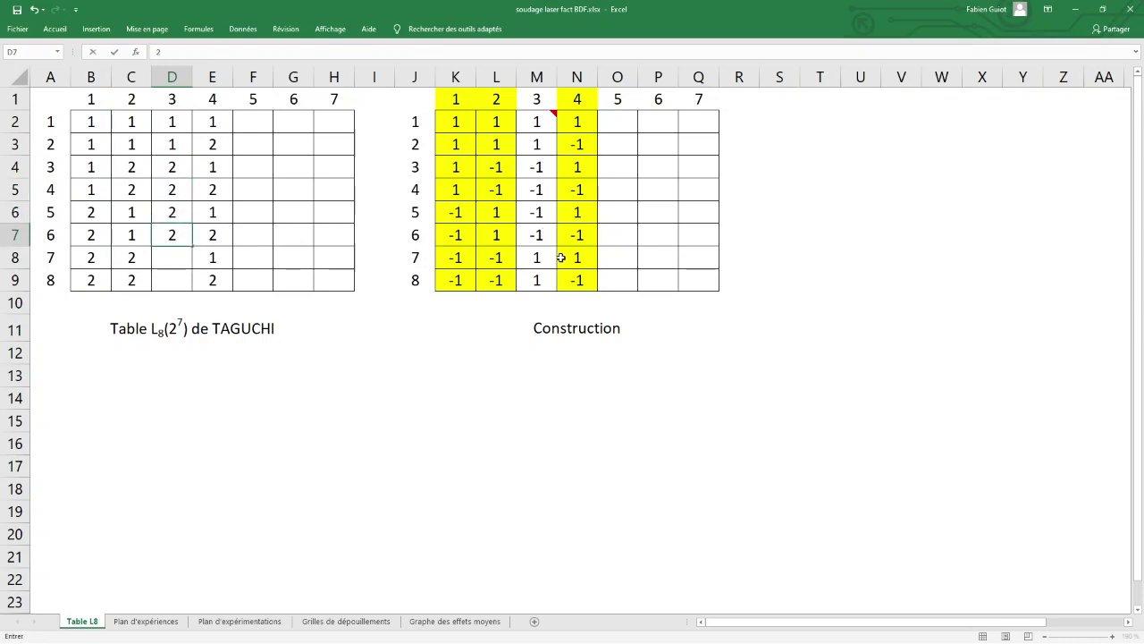
Enter 1 in cells D8 and D9 to complete column 3 of the Taguchi table
click(185, 257)
text(1)
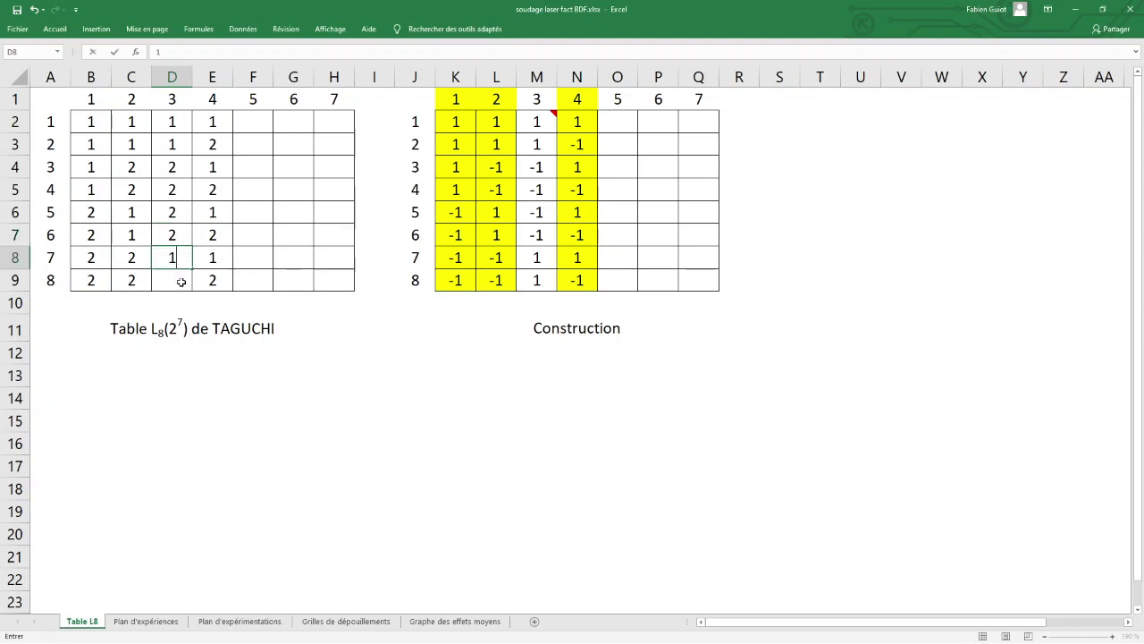
click(170, 279)
text(1)
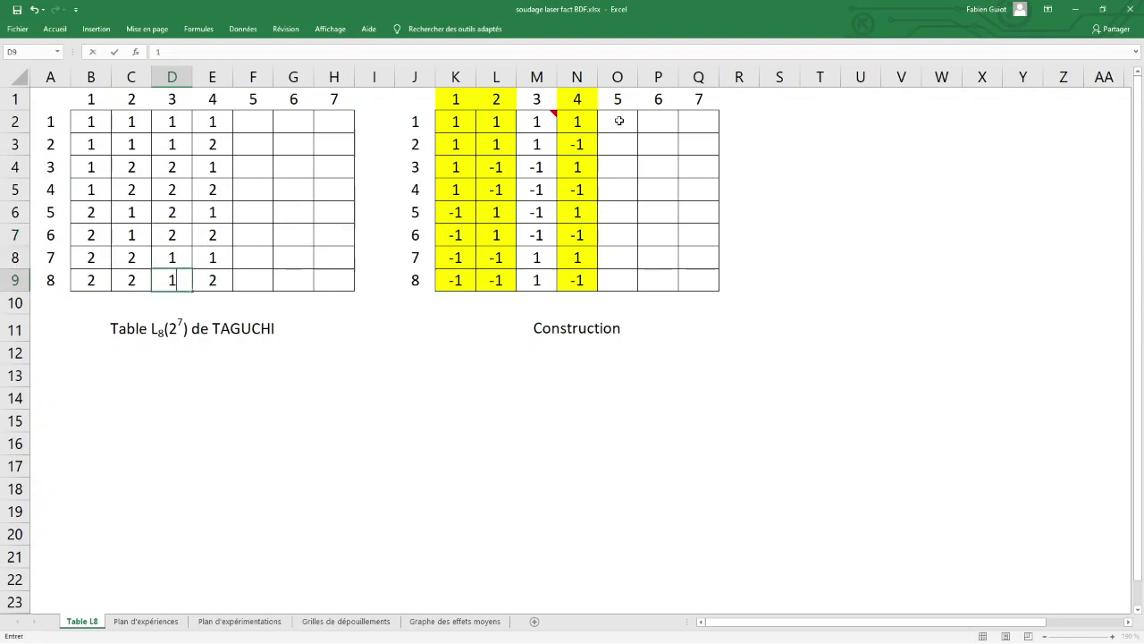
click(619, 120)
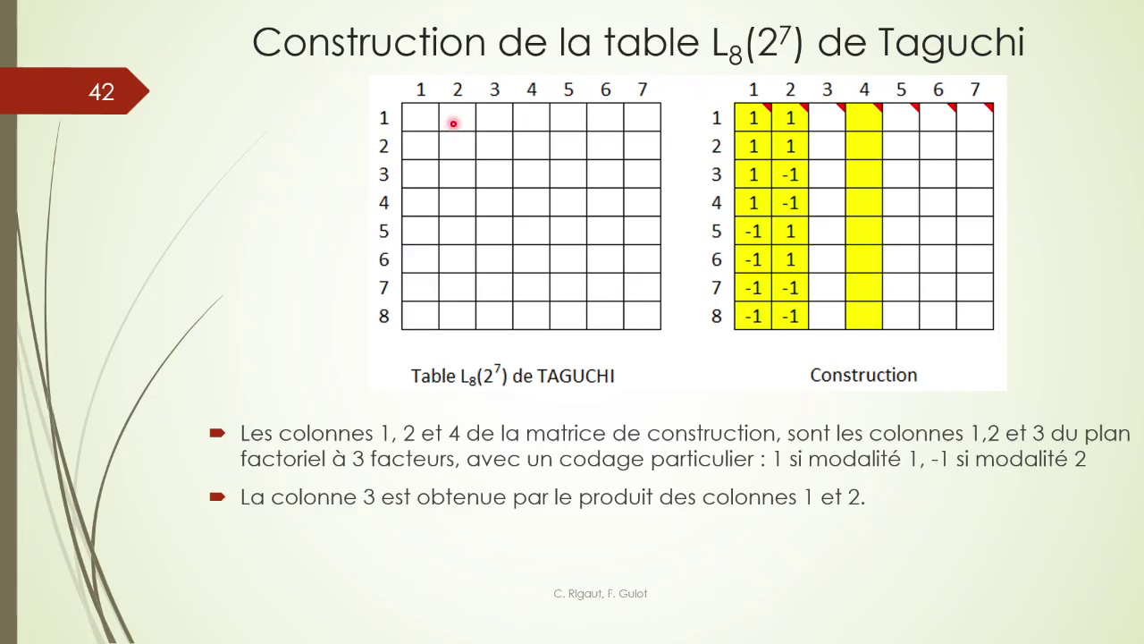
Begin the product formula for column 5 of the Construction table in O2 with a reference to N2
key(Right)
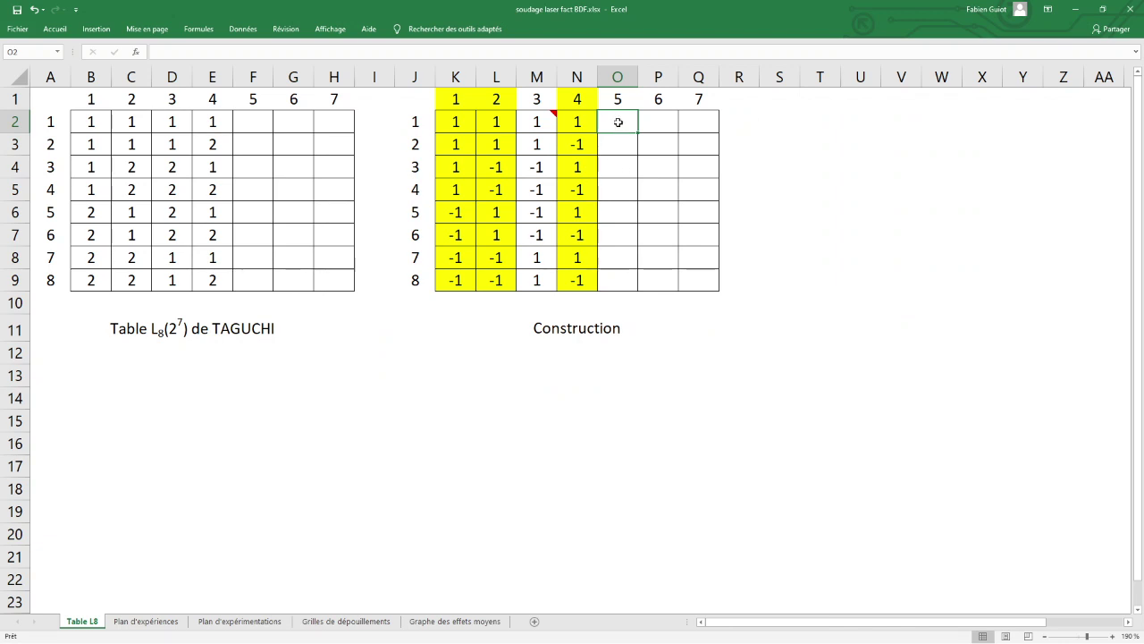
text(+)
key(BackSpace)
text(=)
click(582, 121)
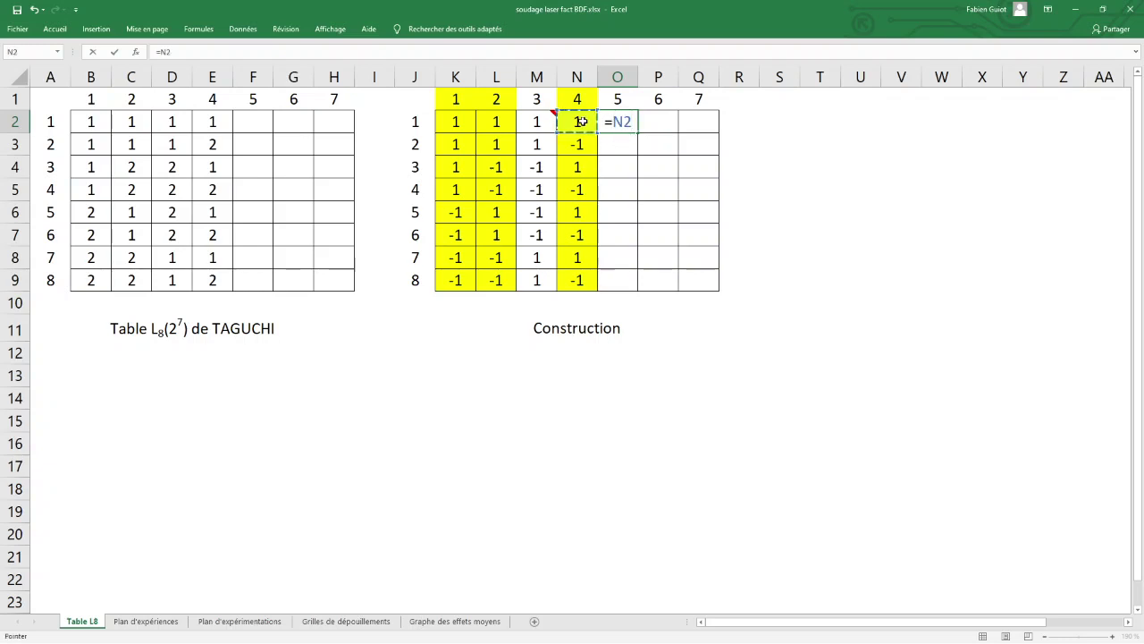
click(456, 123)
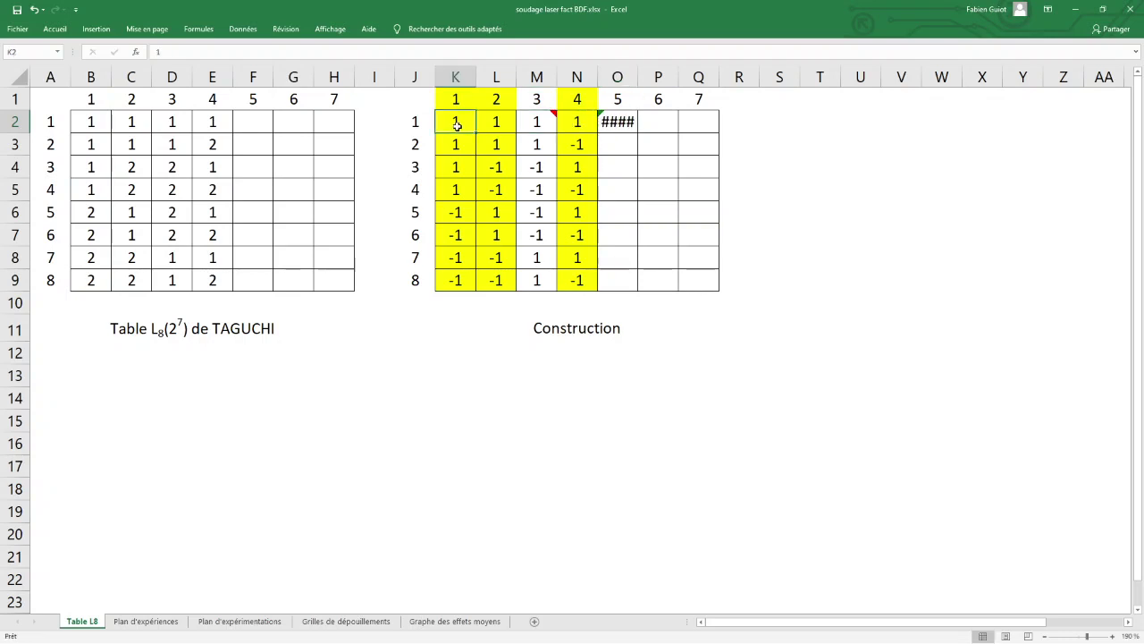
Correct the formula in O2 to =N2*K2 and fill it down to O9 to complete column 5 of the Construction table
click(616, 124)
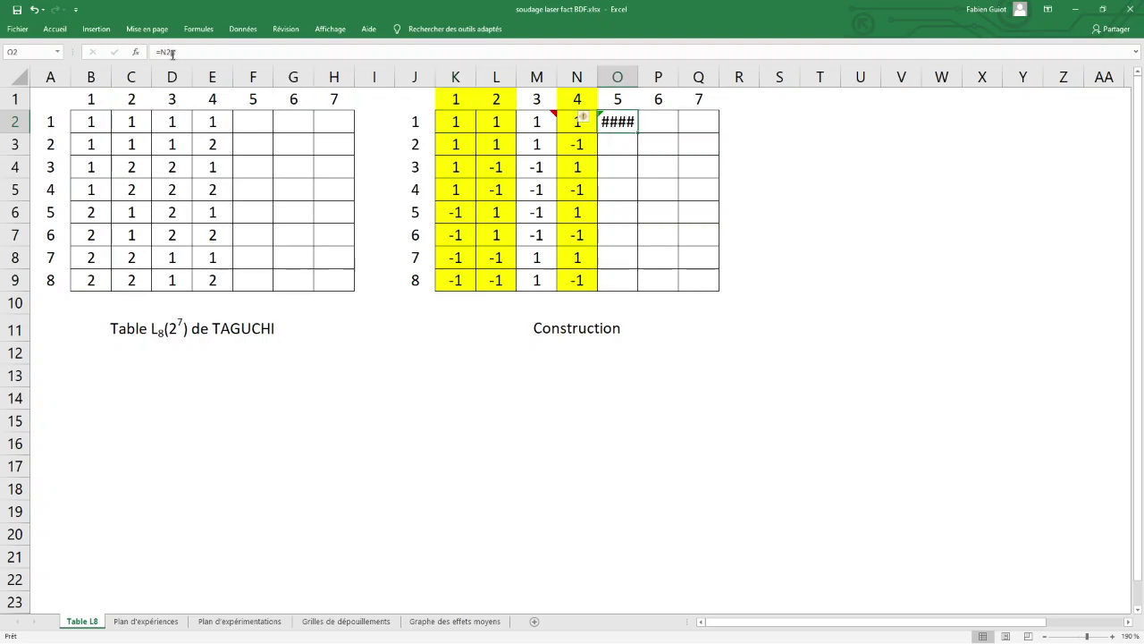
click(182, 52)
key(BackSpace)
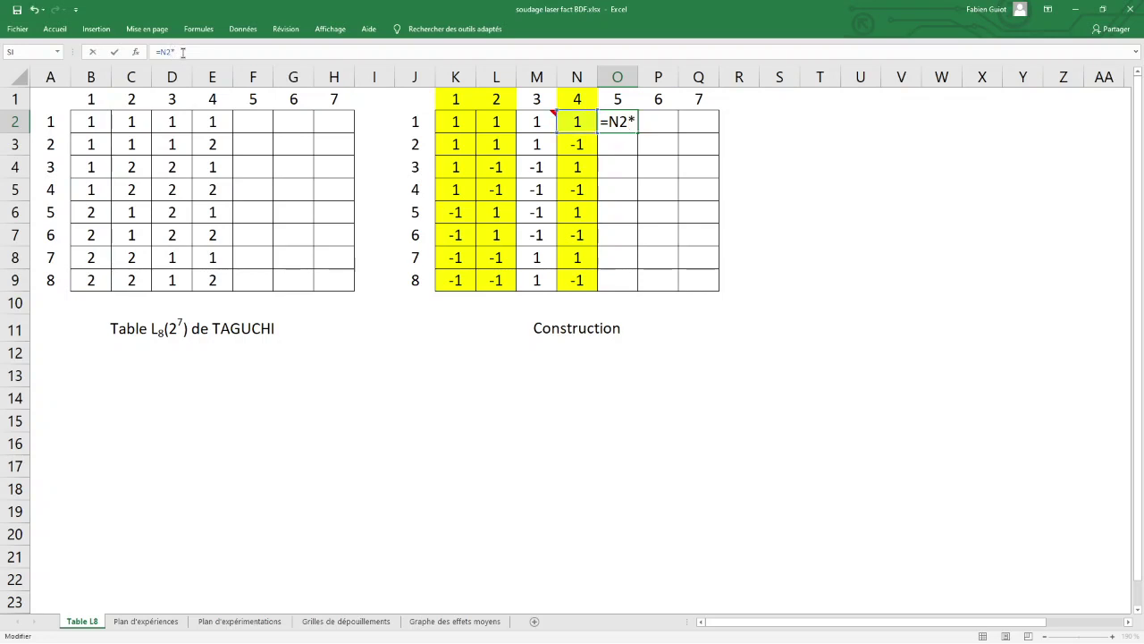
text(*)
click(453, 122)
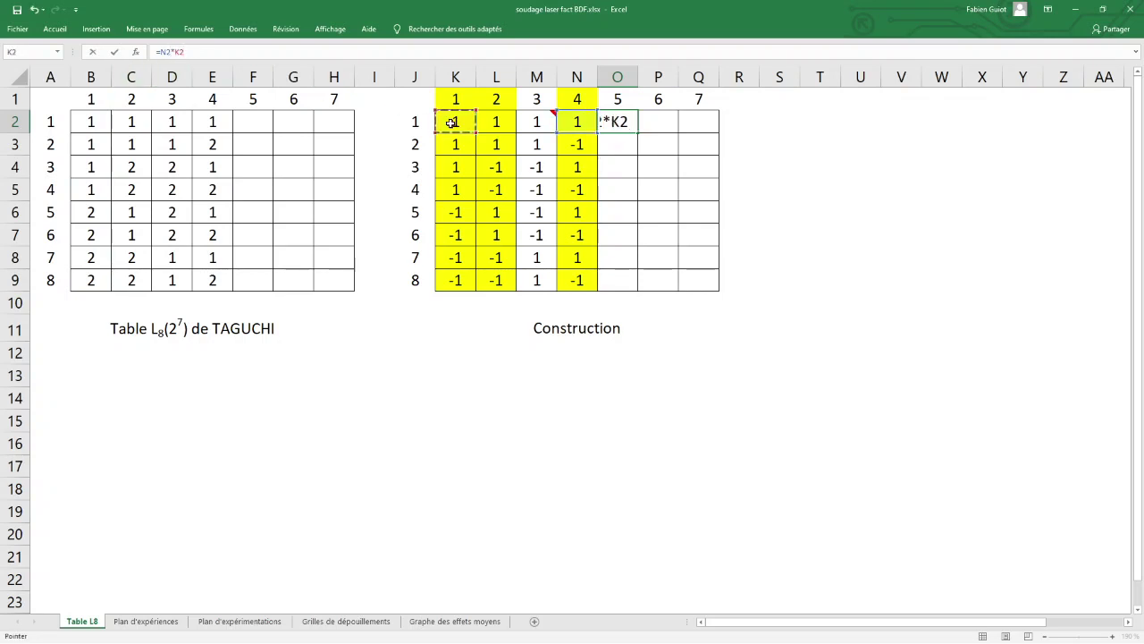
key(Return)
click(609, 123)
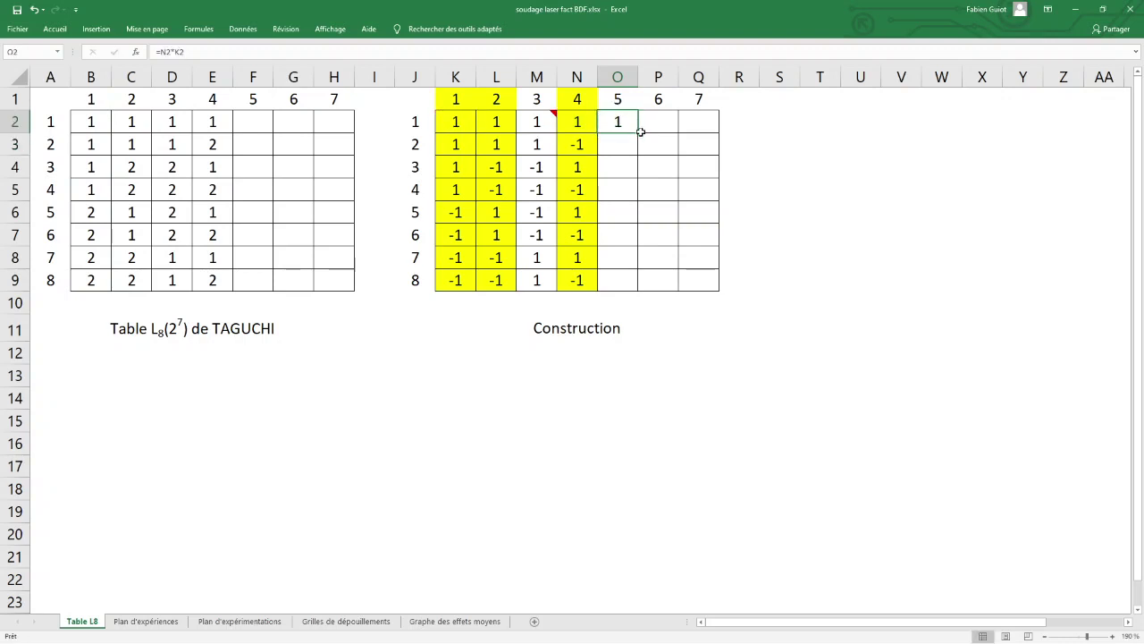
drag(639, 132, 641, 296)
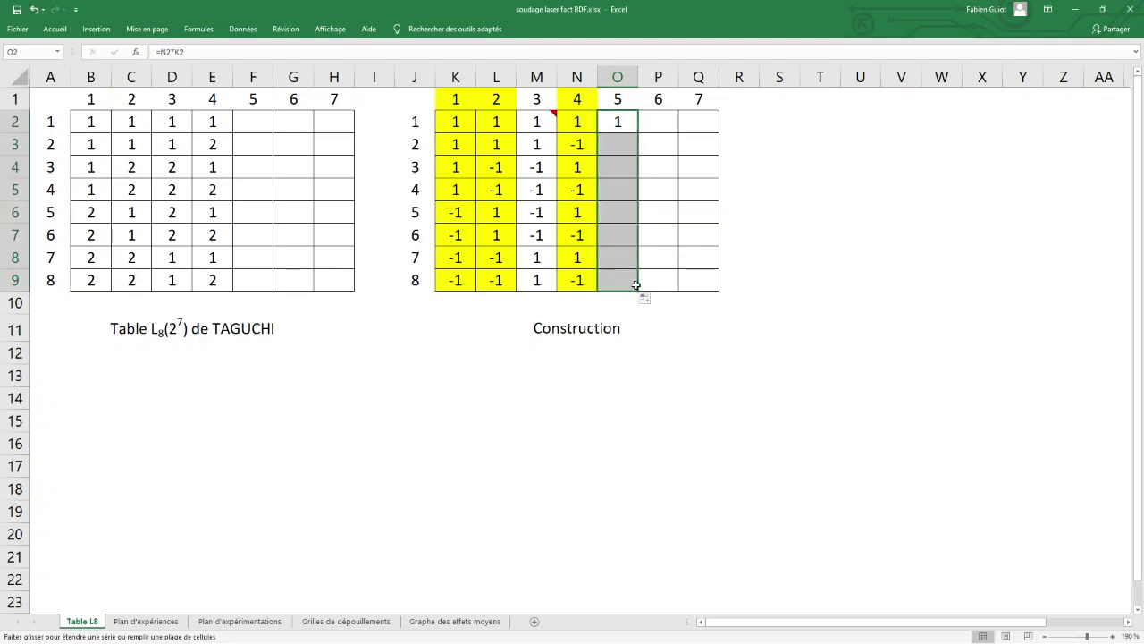
click(245, 126)
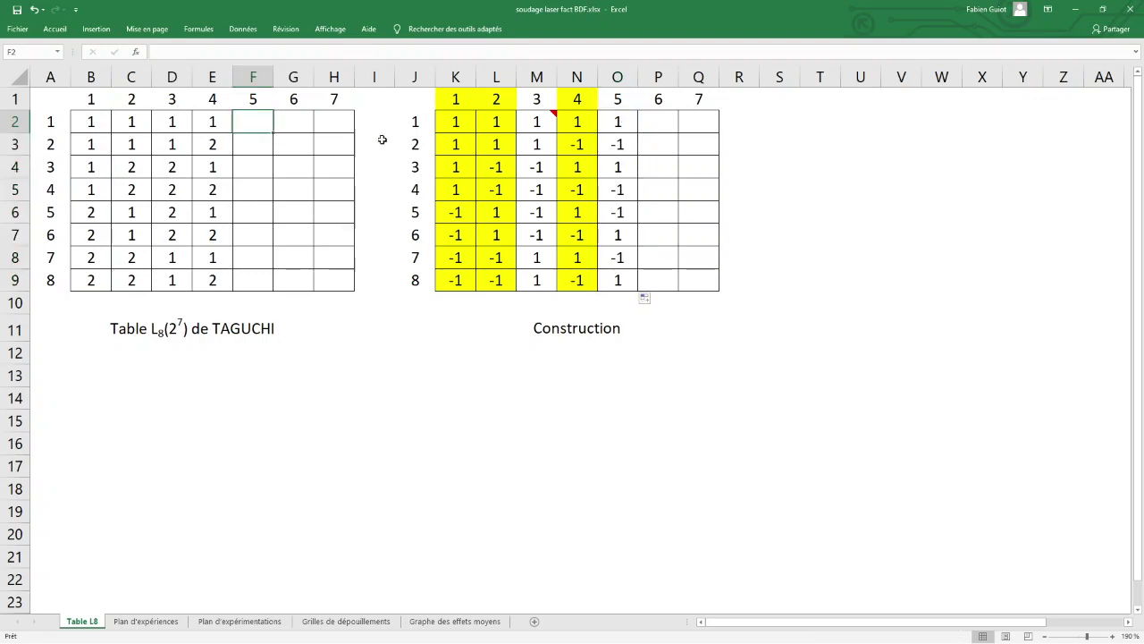
click(254, 147)
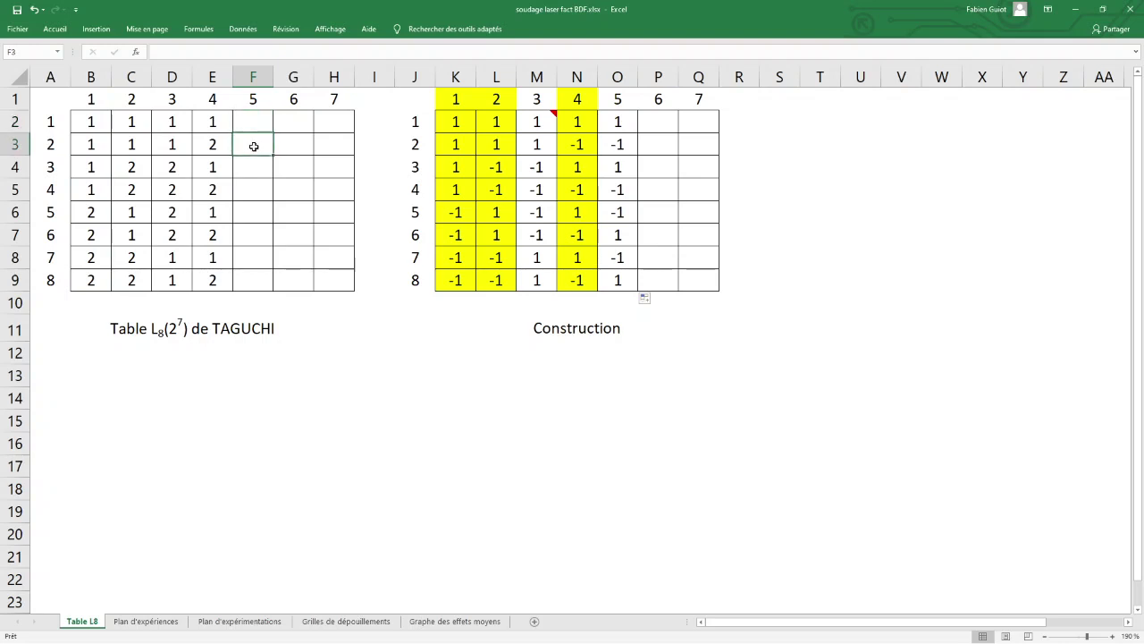
click(256, 170)
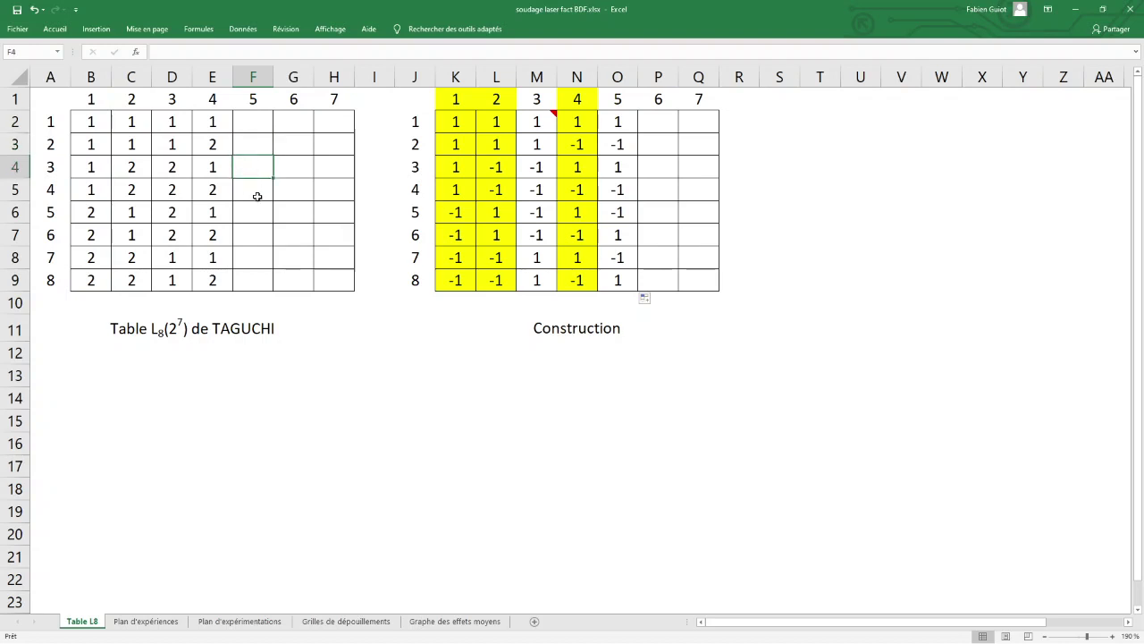
click(257, 192)
click(258, 213)
click(257, 234)
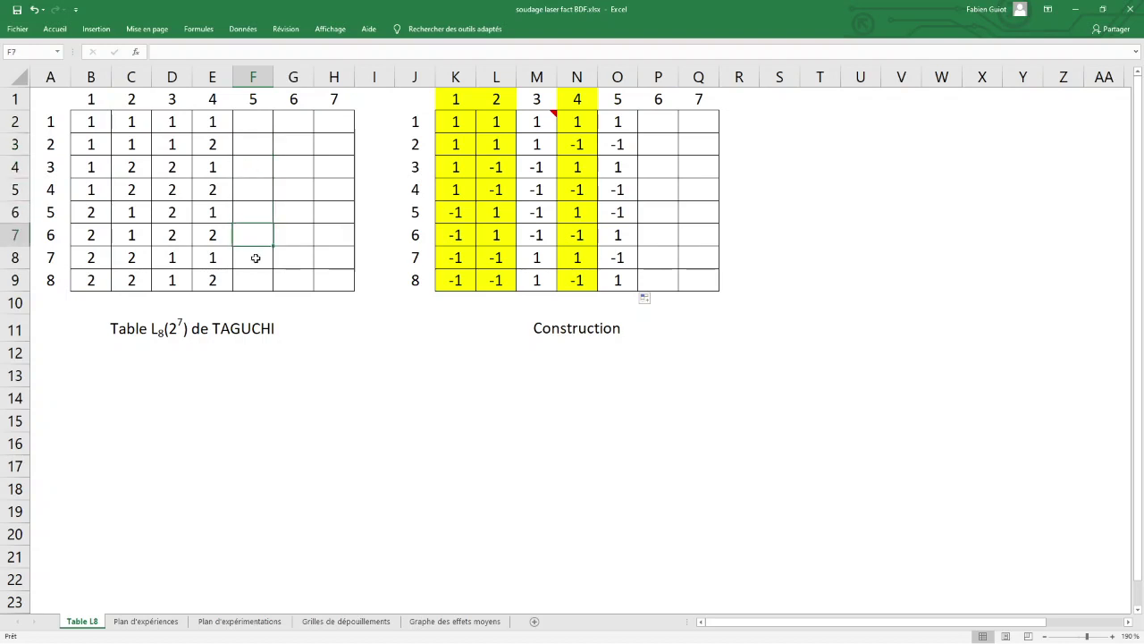
click(256, 258)
click(258, 280)
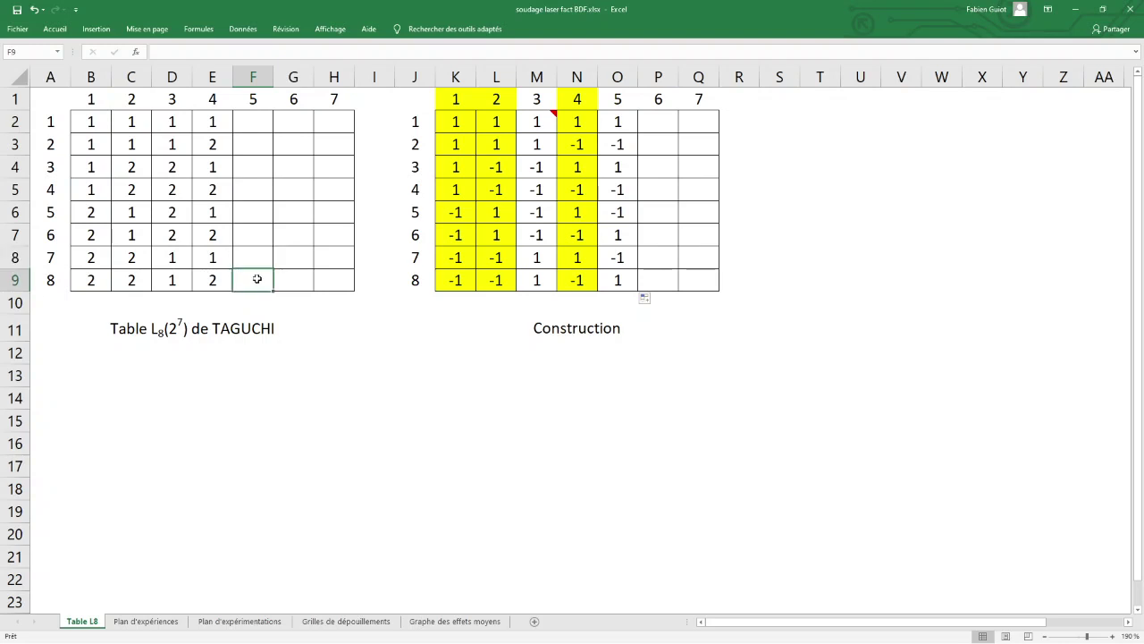
Insert the SI function in F2 of the Taguchi table with the logical test O2=1
click(259, 131)
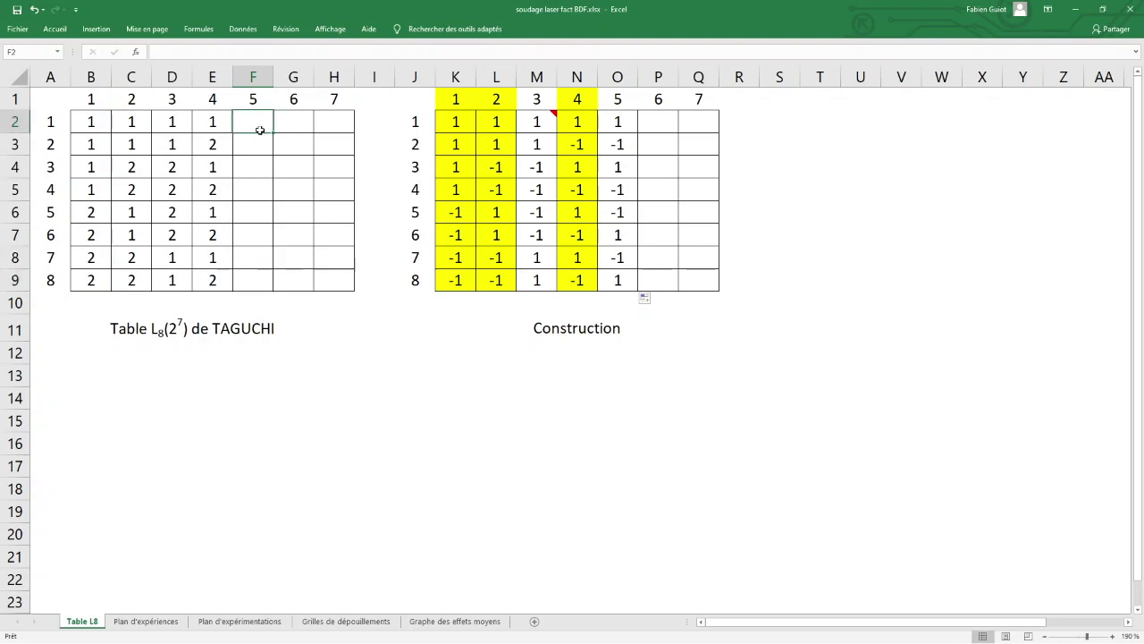
click(135, 52)
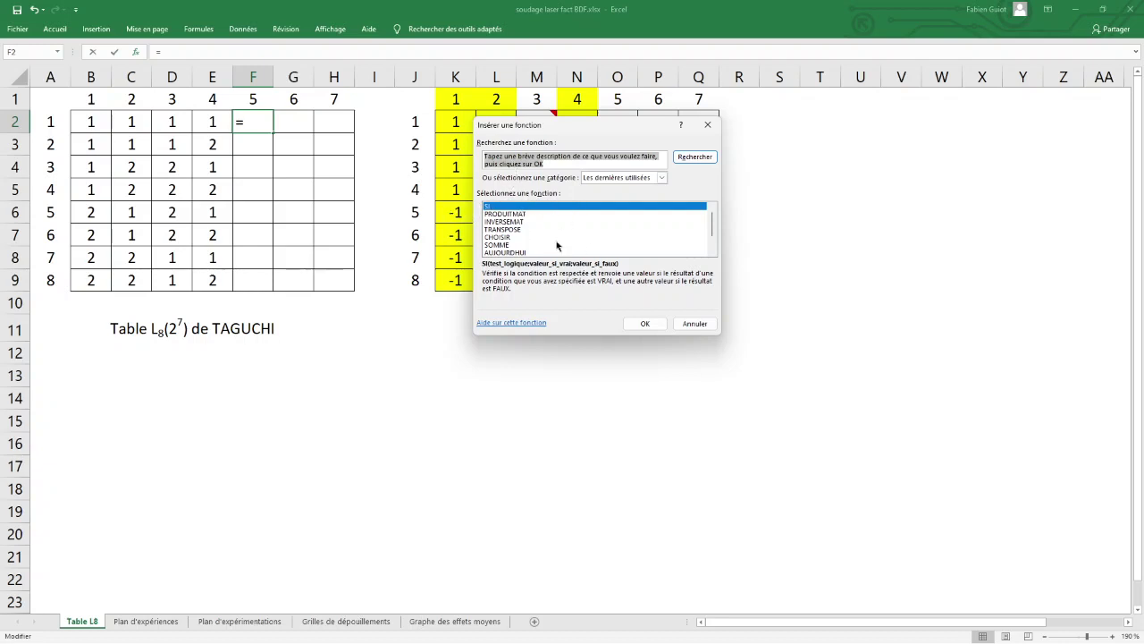
click(643, 323)
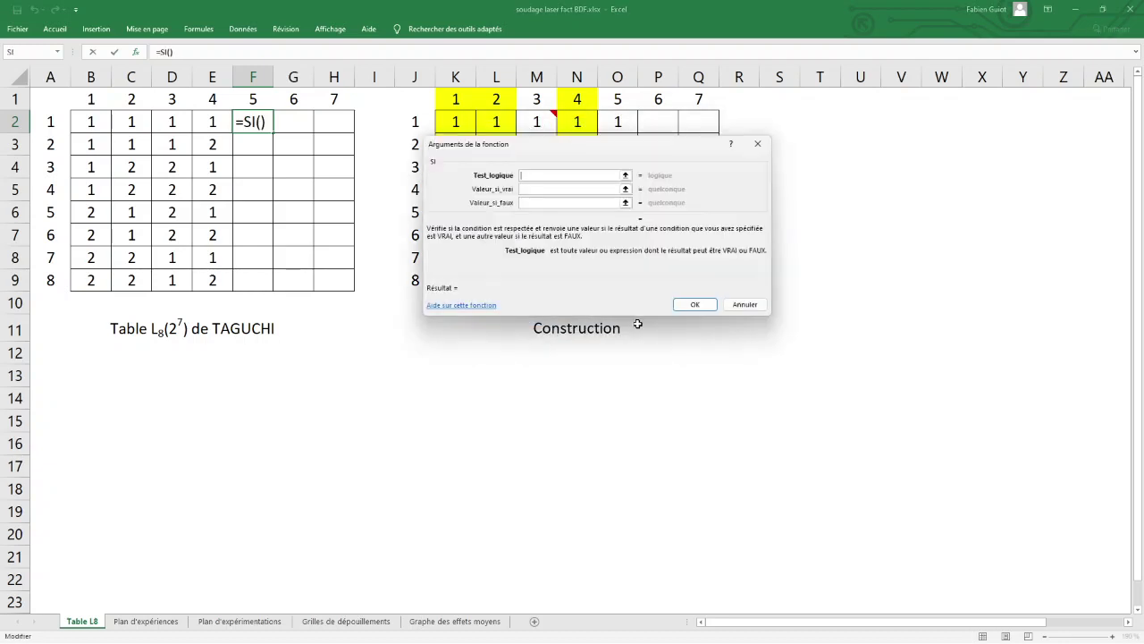
drag(666, 143, 699, 276)
click(618, 121)
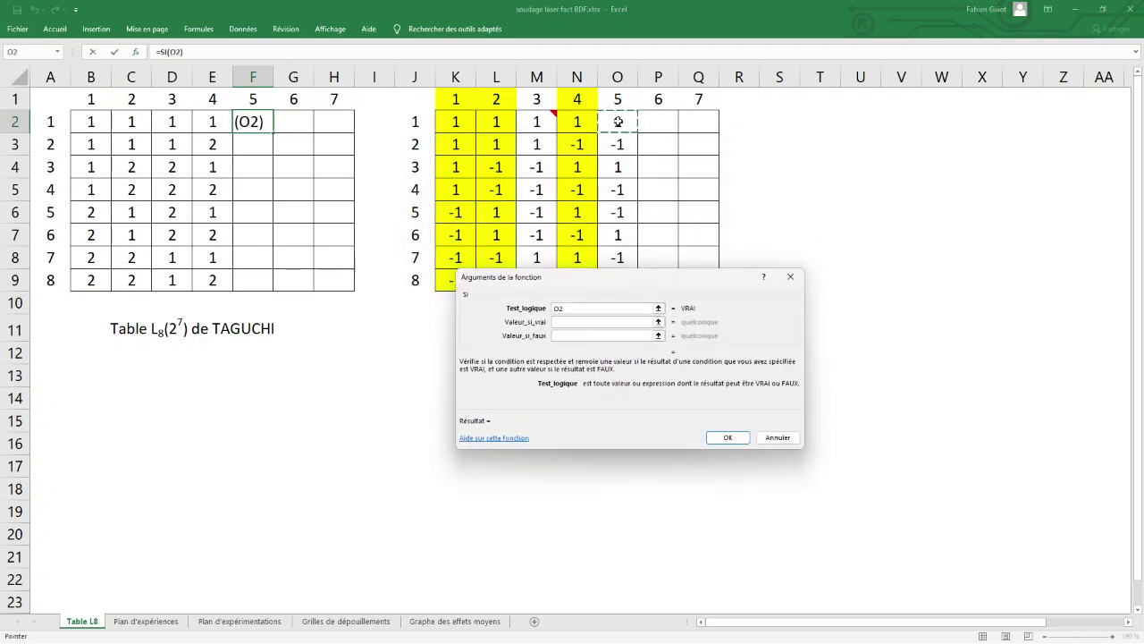
text(+)
key(BackSpace)
text(=1)
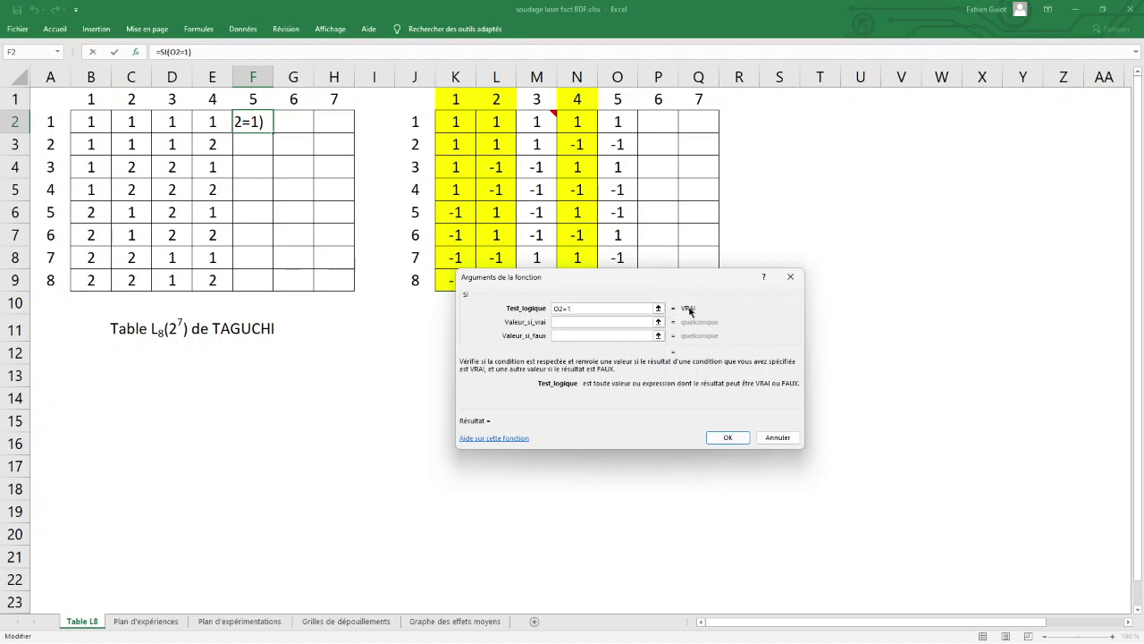
Make the SI function return 1 if true and 2 if false, and fill it down from F2 to F9
click(613, 322)
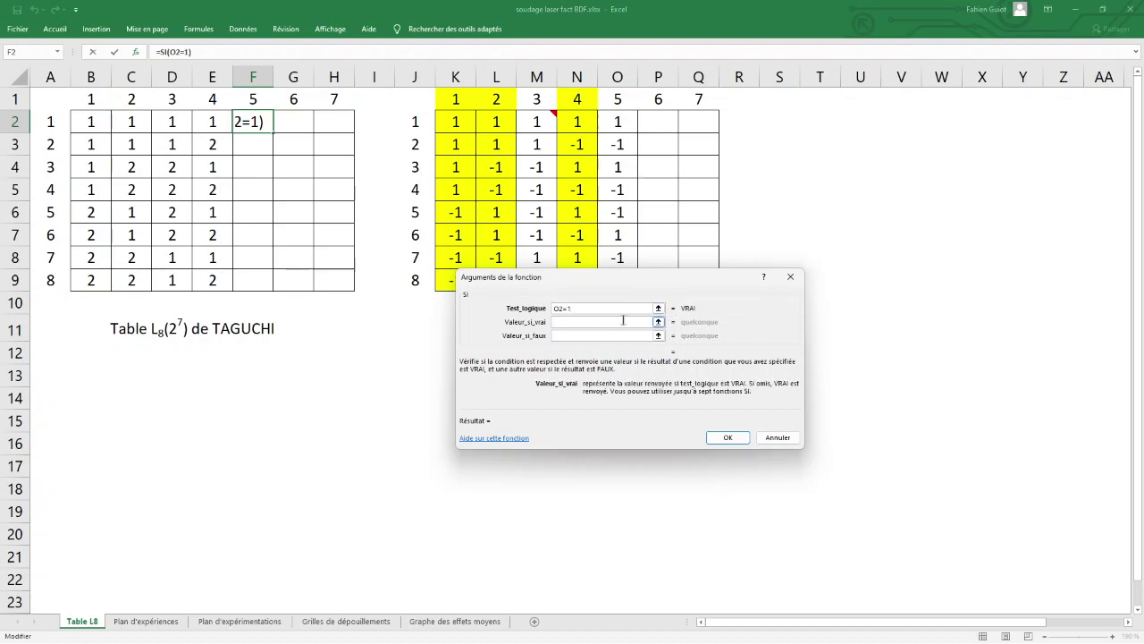
text(1)
click(593, 336)
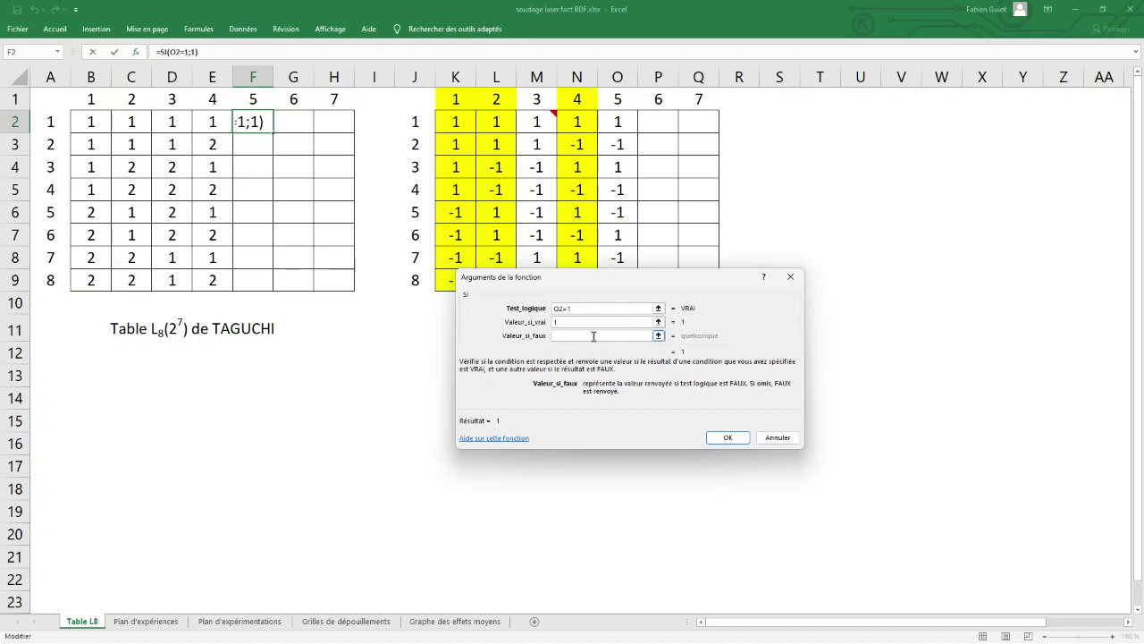
text(2)
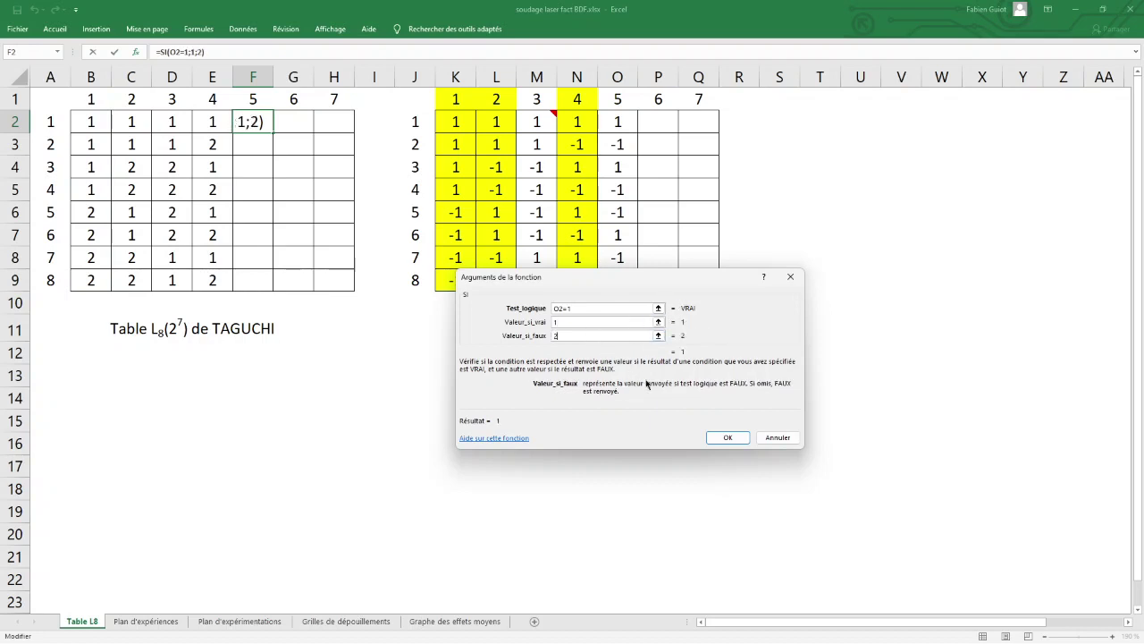
click(728, 437)
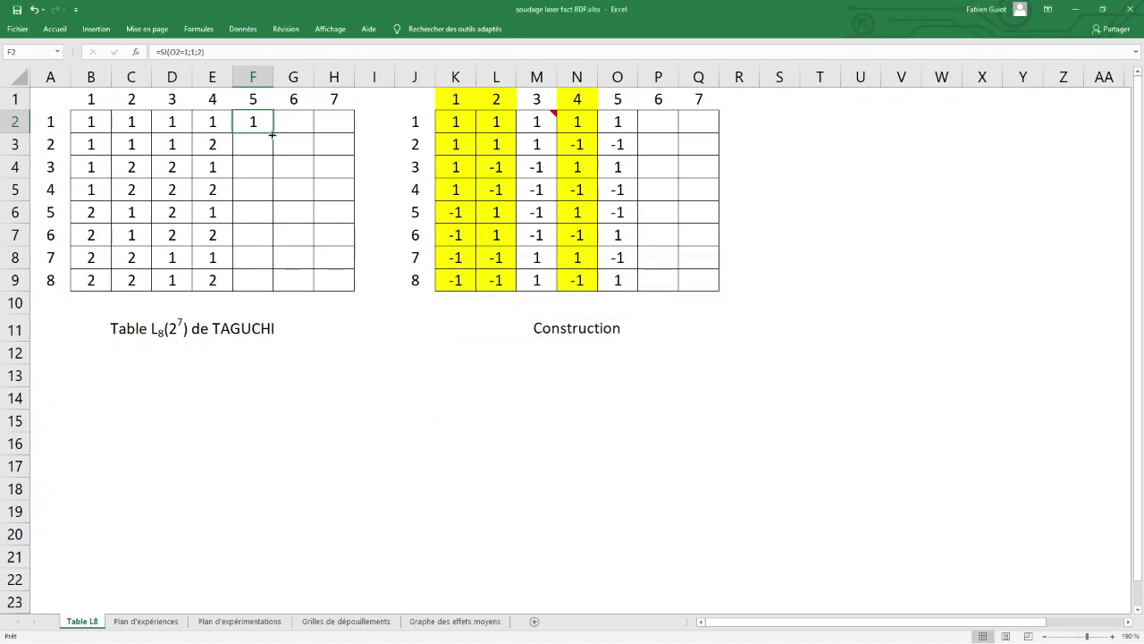
drag(273, 132, 274, 281)
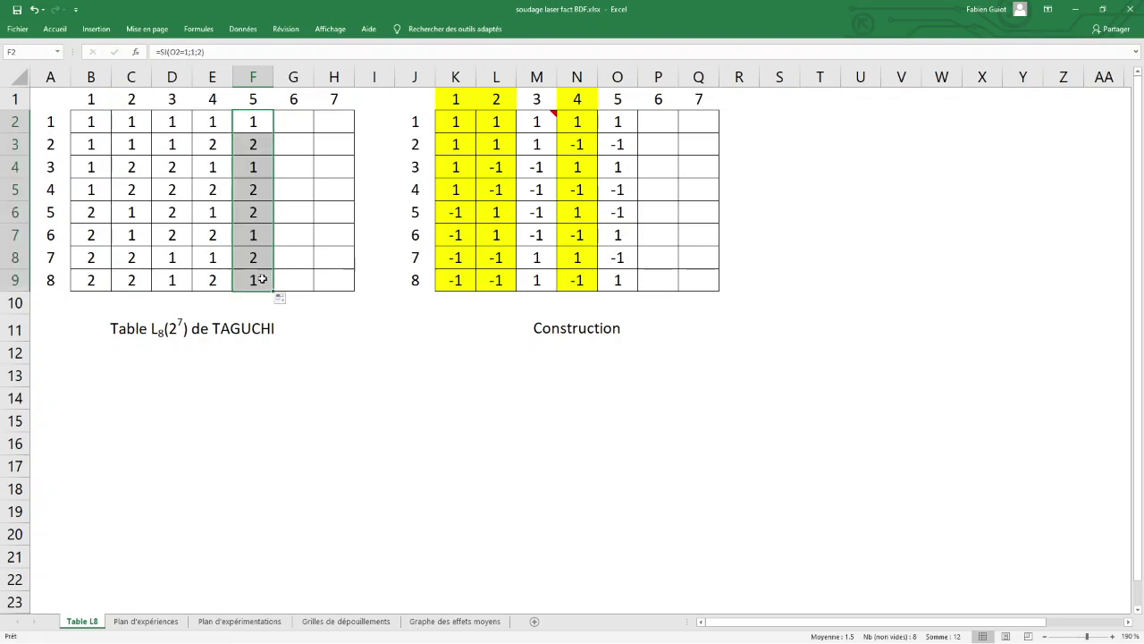
click(260, 279)
click(263, 147)
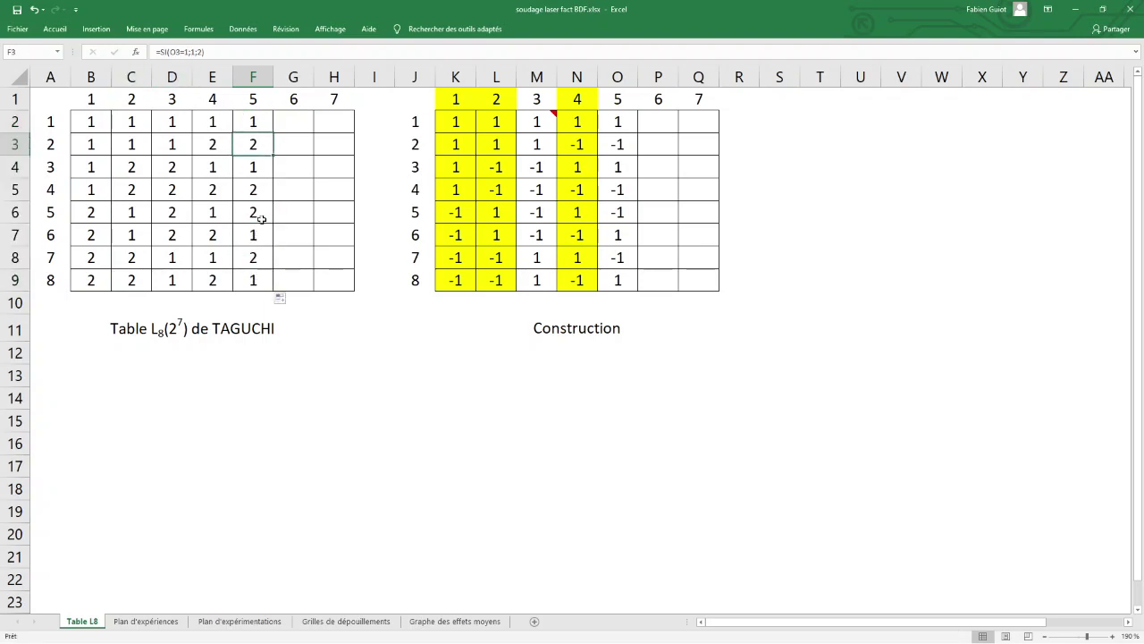
drag(255, 120, 256, 280)
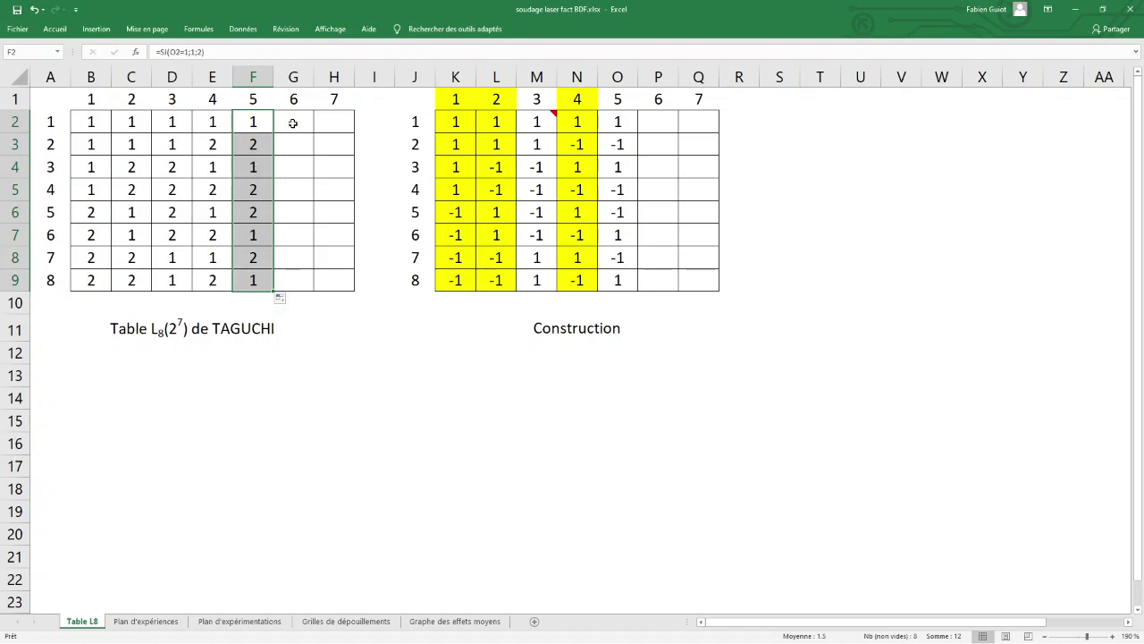
Switch to the presentation, reveal the construction rule for column 6, and return to the Excel worksheet
click(662, 123)
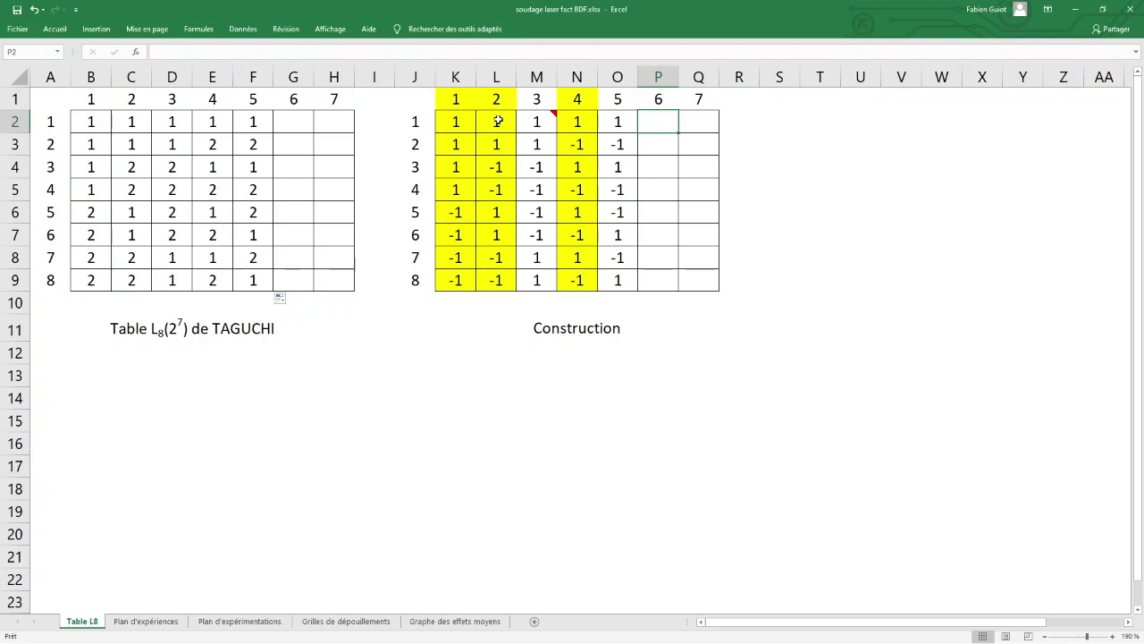
key(alt+Tab)
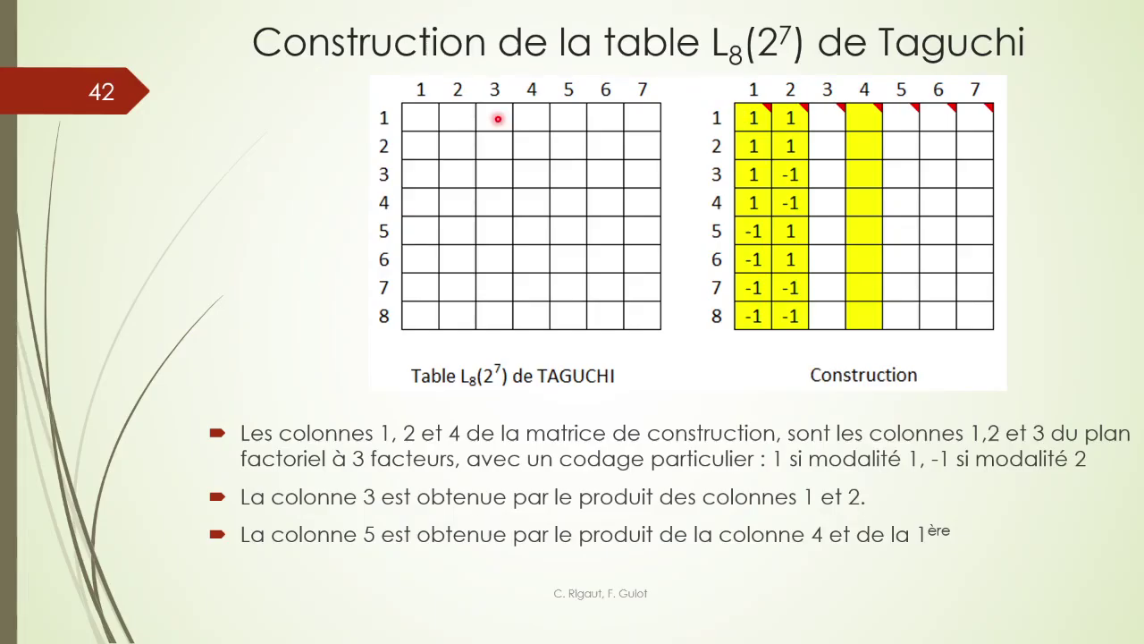
key(Right)
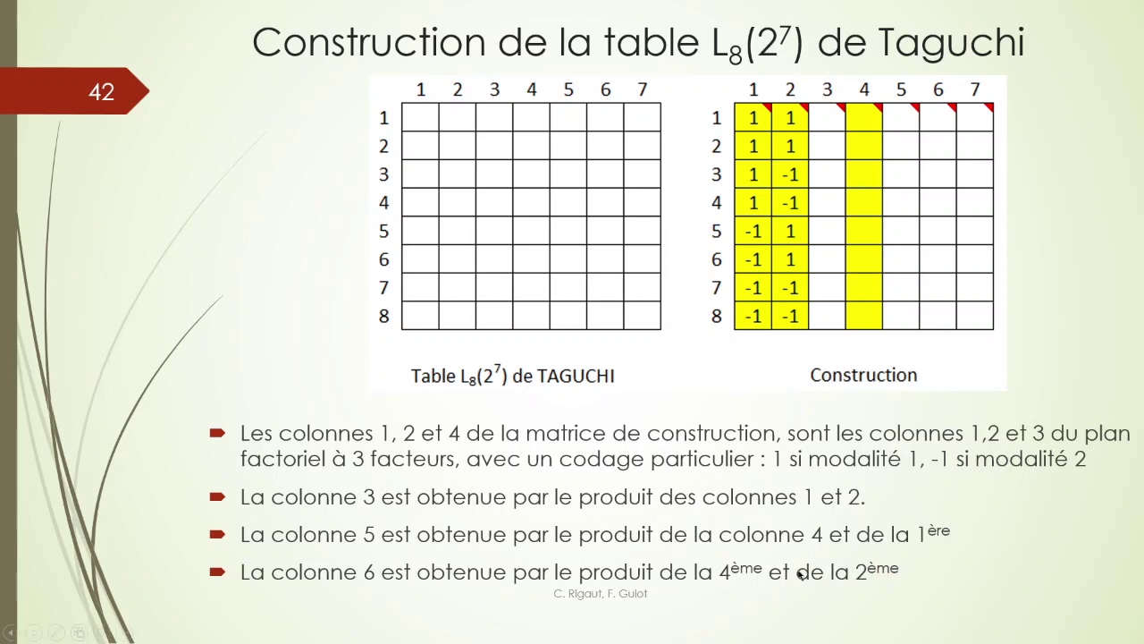
key(alt+Tab)
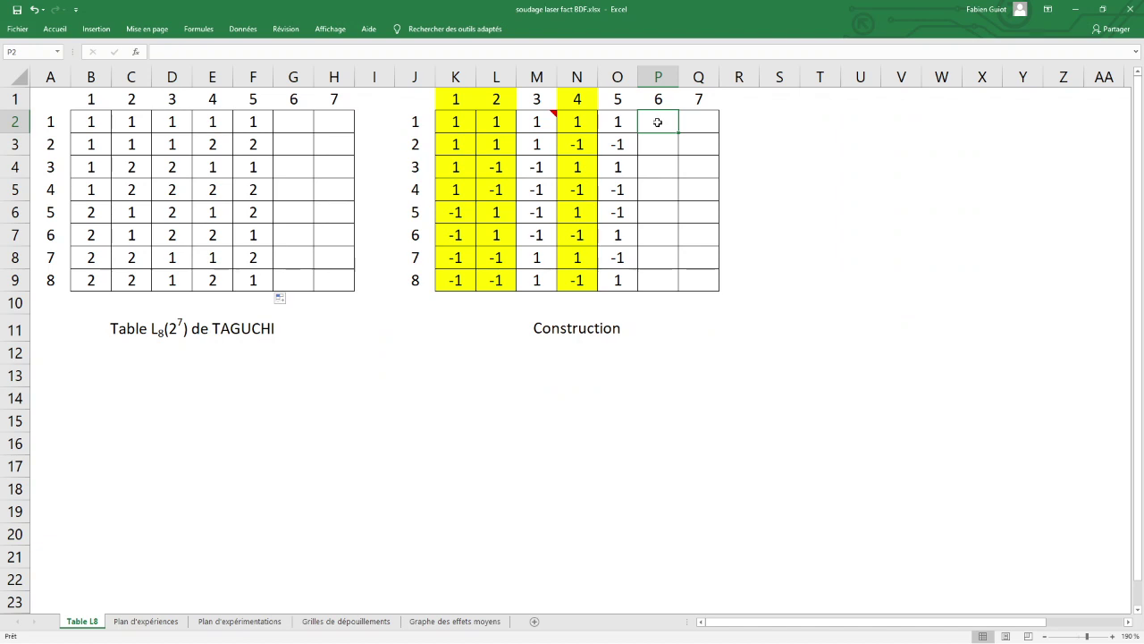
Enter =N2*L2 in P2 and fill it down to P9 to complete column 6 of the Construction table
text(=)
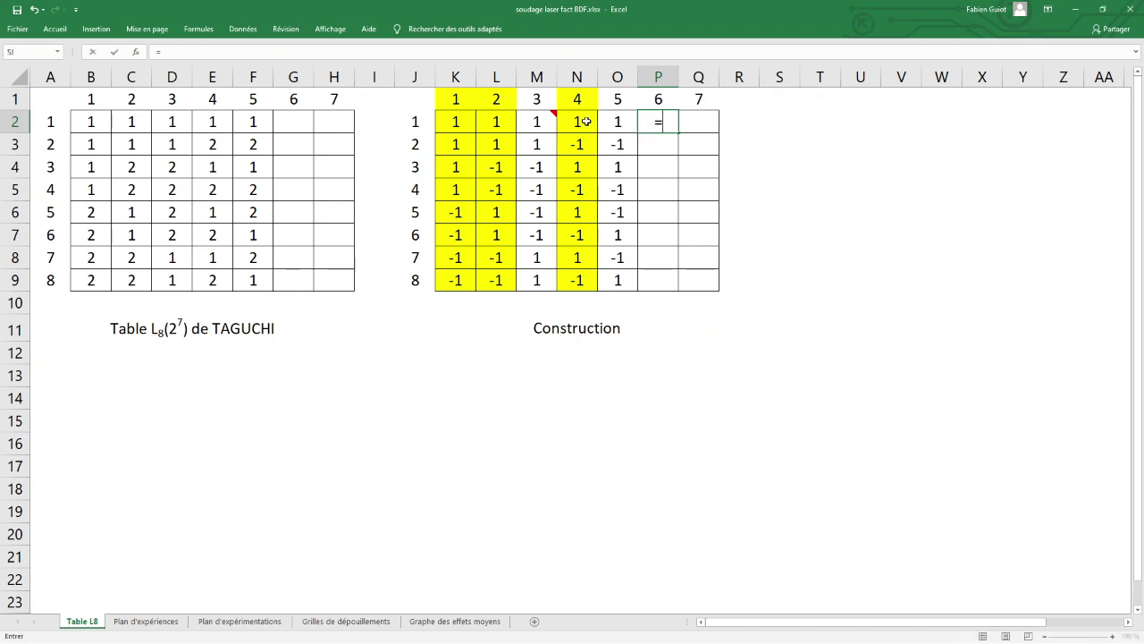
click(579, 122)
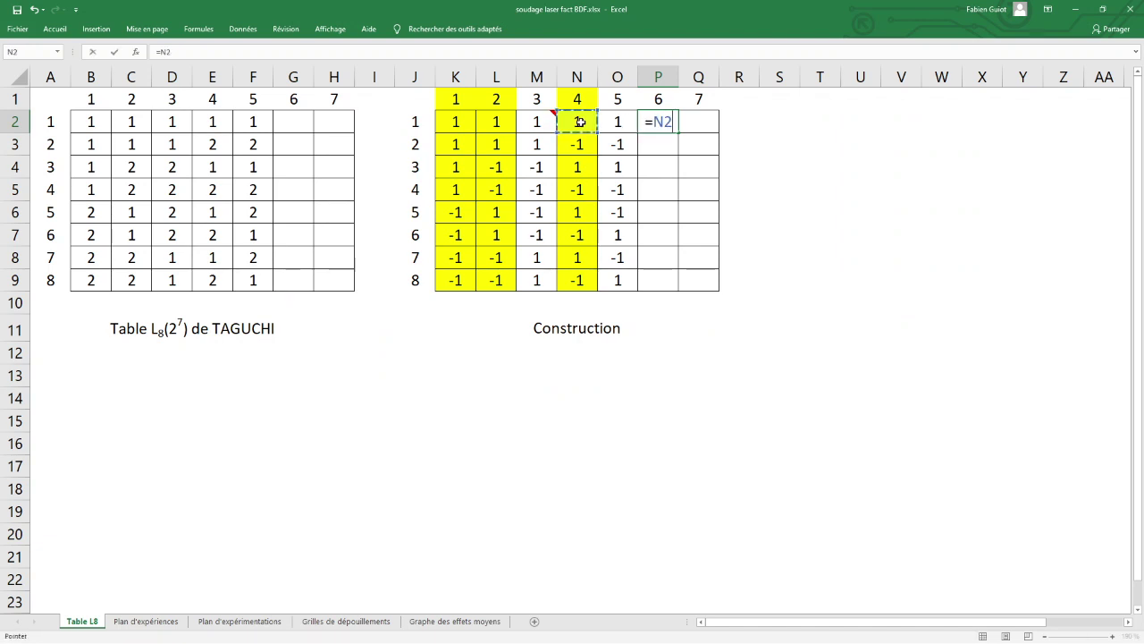
text(*)
click(501, 123)
key(Return)
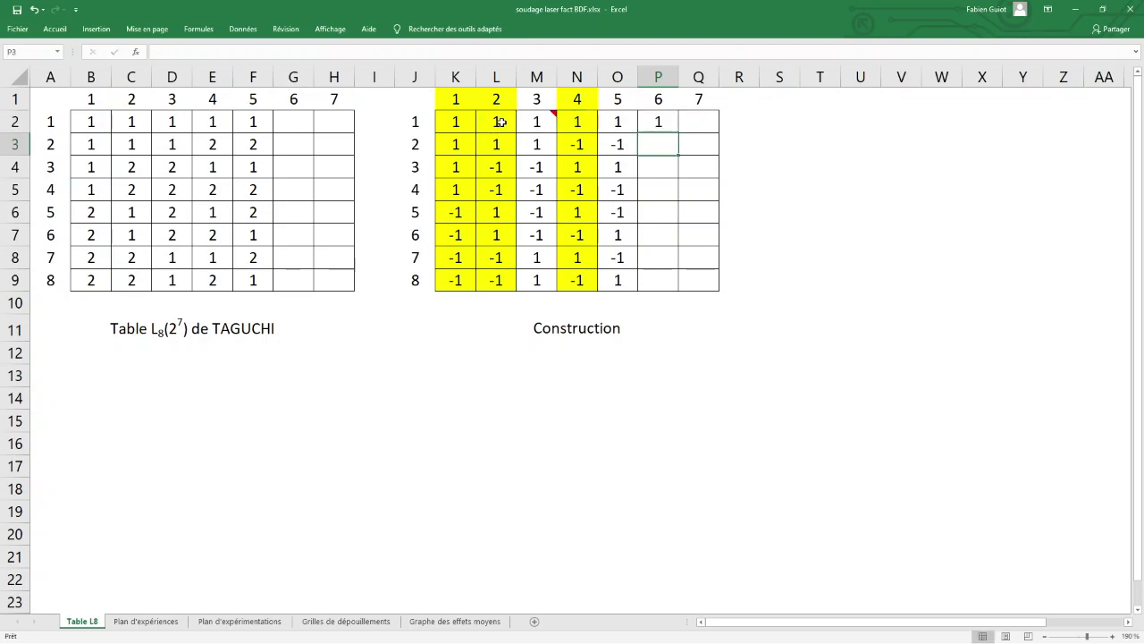
click(652, 118)
drag(680, 132, 680, 288)
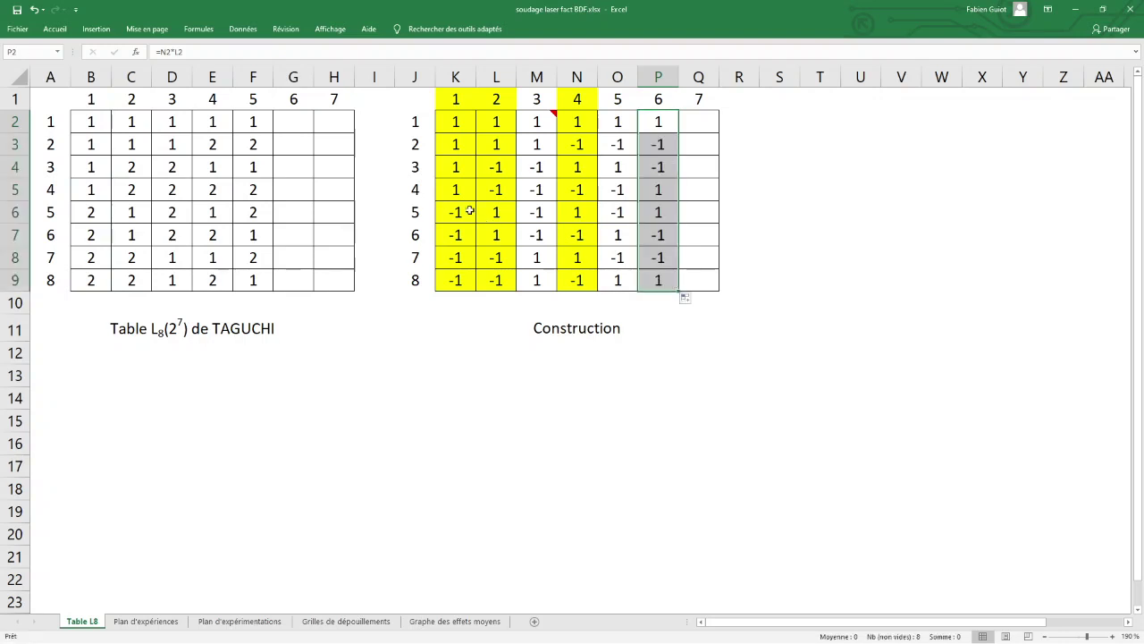
Enter 1 in cells G2, G5, G6 and G9 in column 6 of the Taguchi table
click(293, 123)
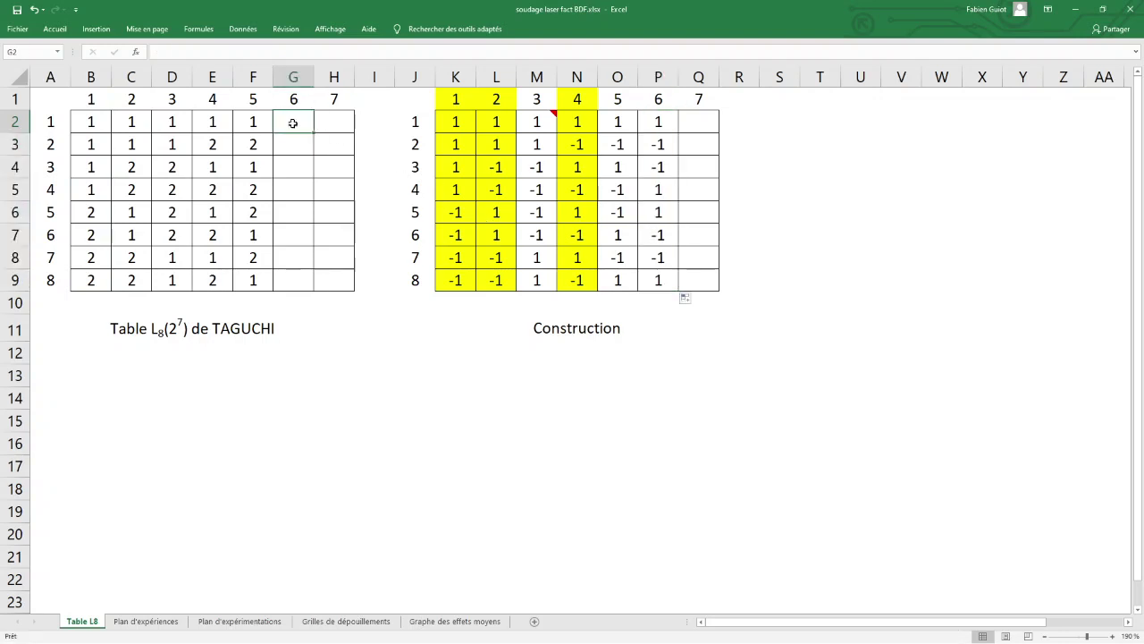
text(1)
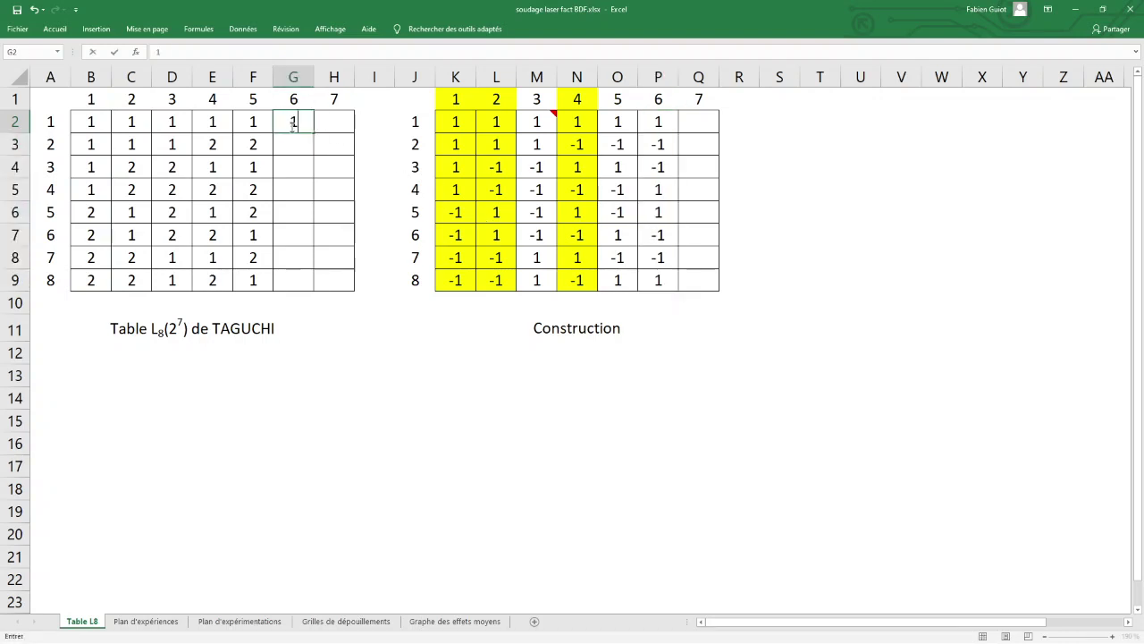
click(293, 186)
text(1)
click(292, 213)
text(1)
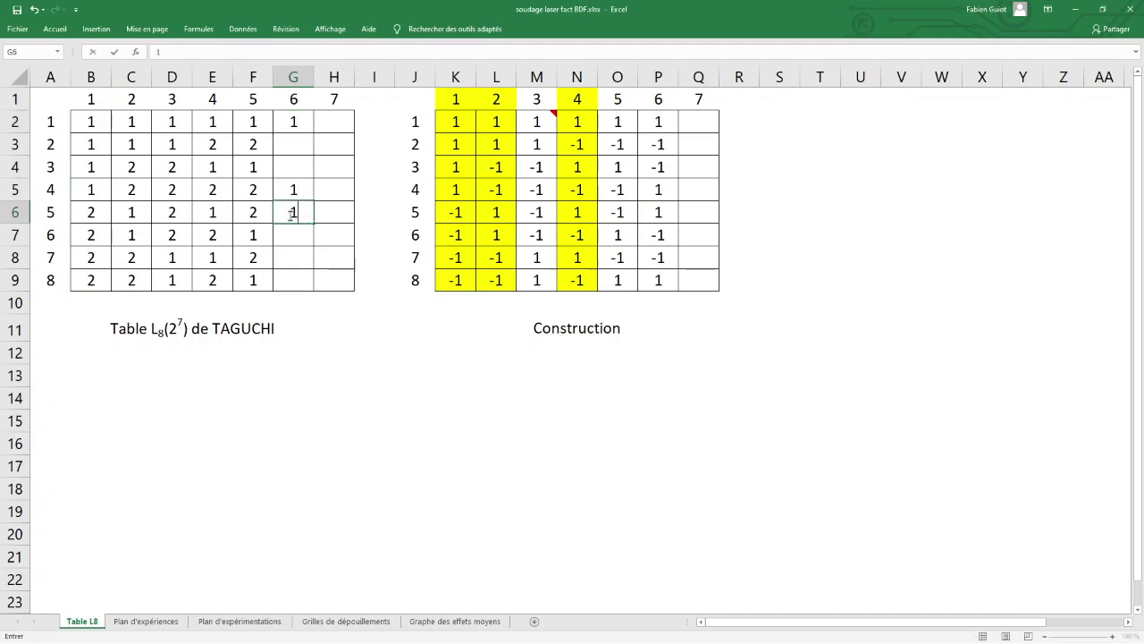
click(295, 279)
text(1)
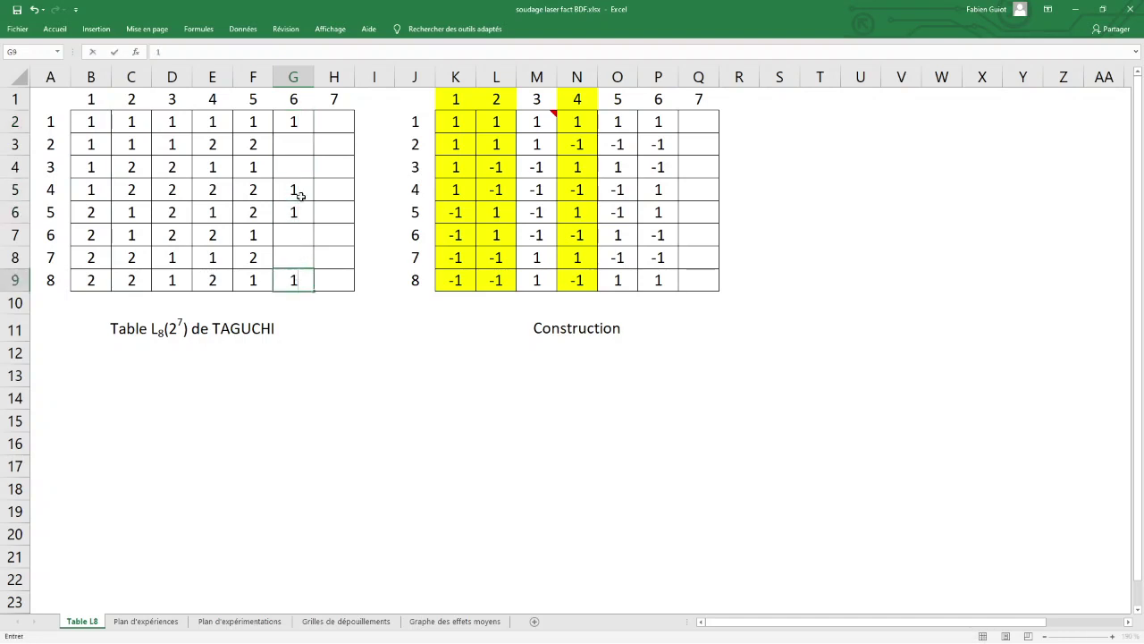
Enter 2 in cells G3, G4, G7 and G8 to complete column 6 of the Taguchi table
click(293, 143)
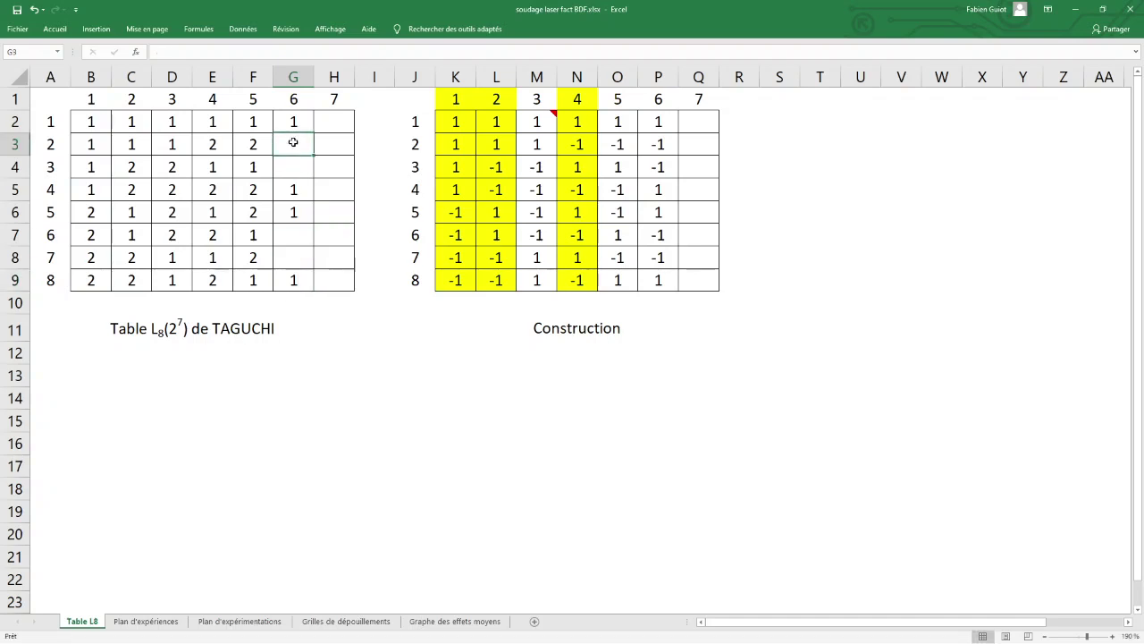
text(2)
click(293, 166)
text(2)
click(295, 236)
text(2)
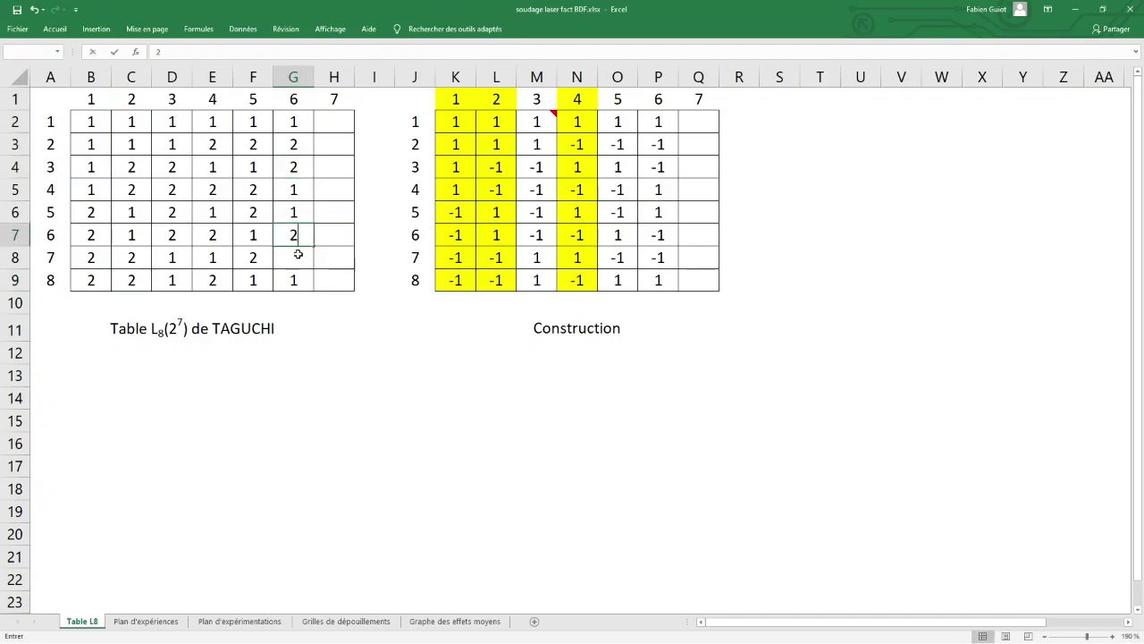
click(297, 258)
text(2)
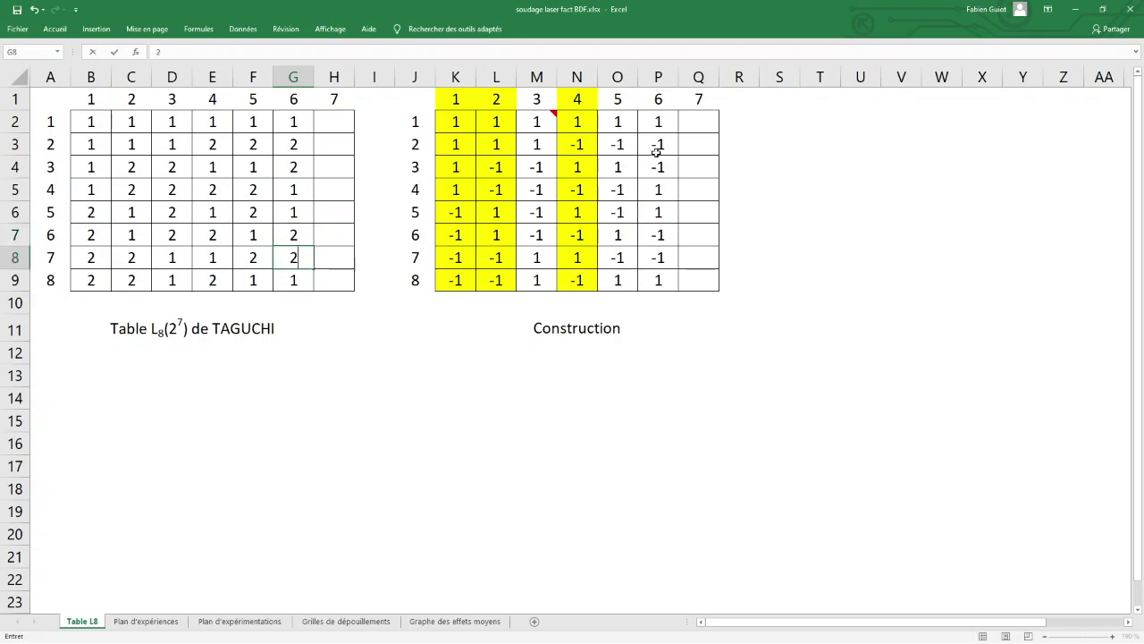
click(347, 122)
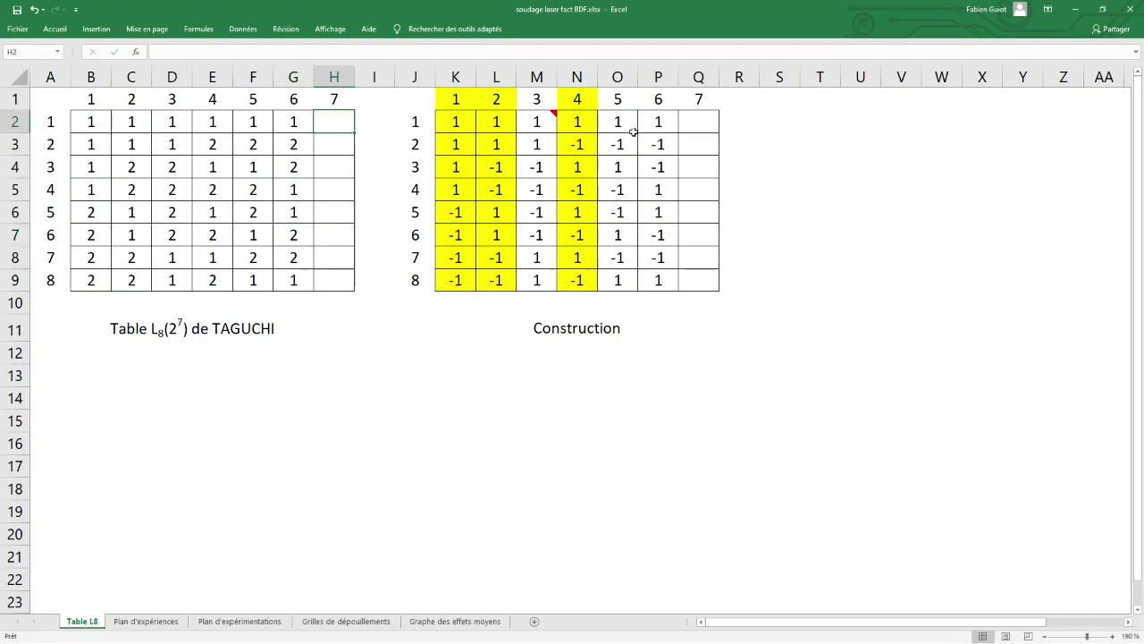
Consult the presentation for the construction rule of column 7 and return to the Excel worksheet
click(704, 125)
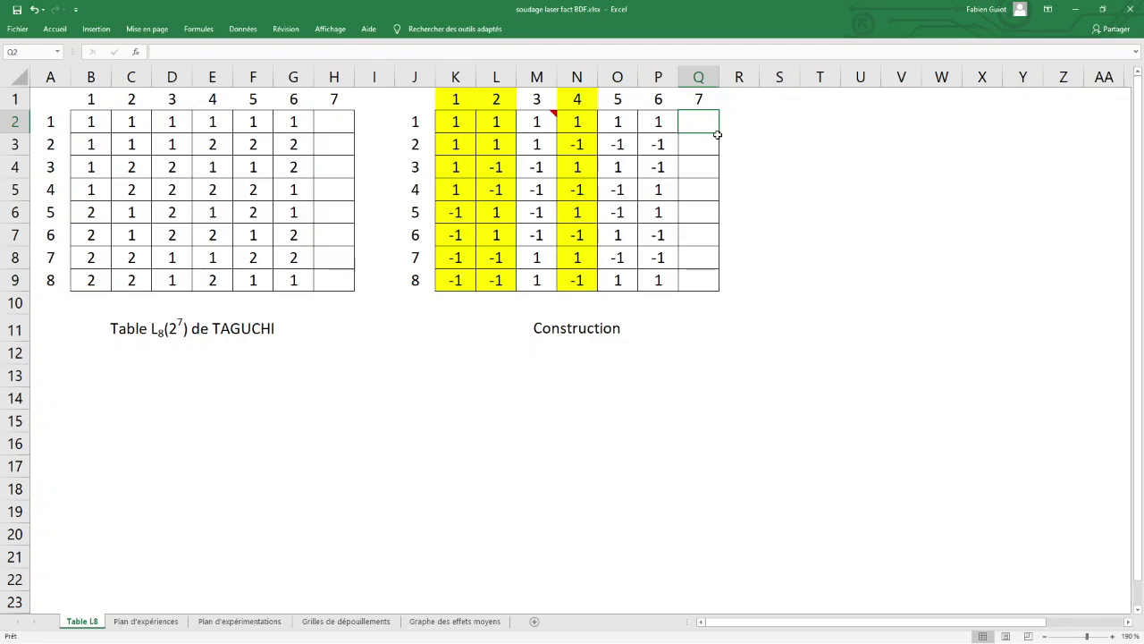
key(alt+Tab)
key(alt+Tab)
Enter =N2*M2 in Q2 and fill it down to Q9 to complete column 7 of the Construction table
text(+)
key(BackSpace)
text(=)
click(575, 121)
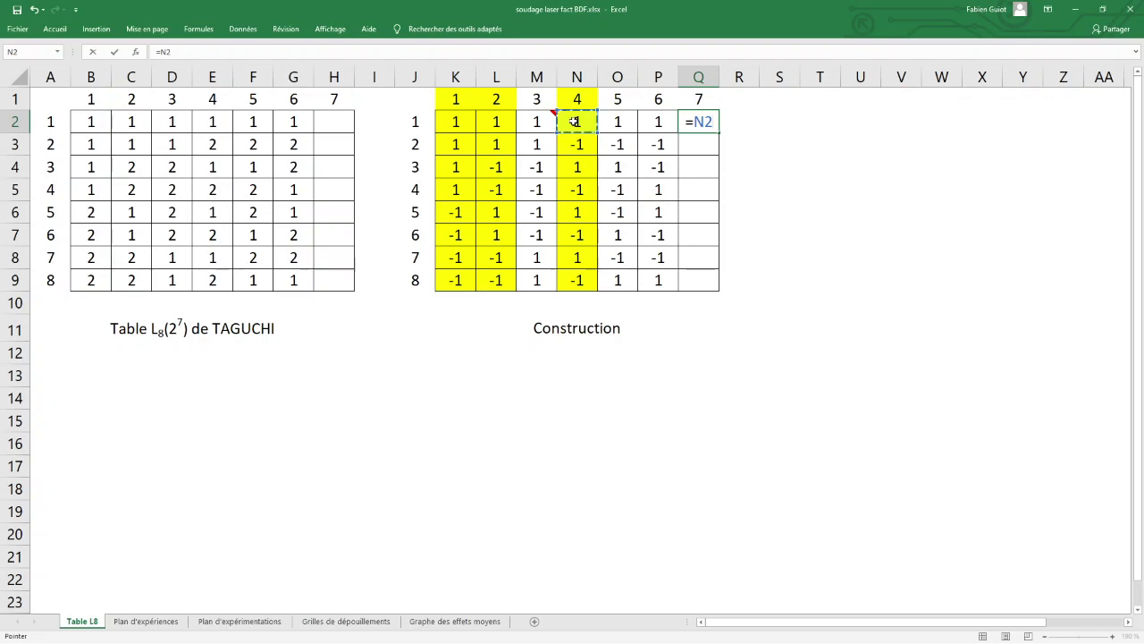
text(*)
click(538, 121)
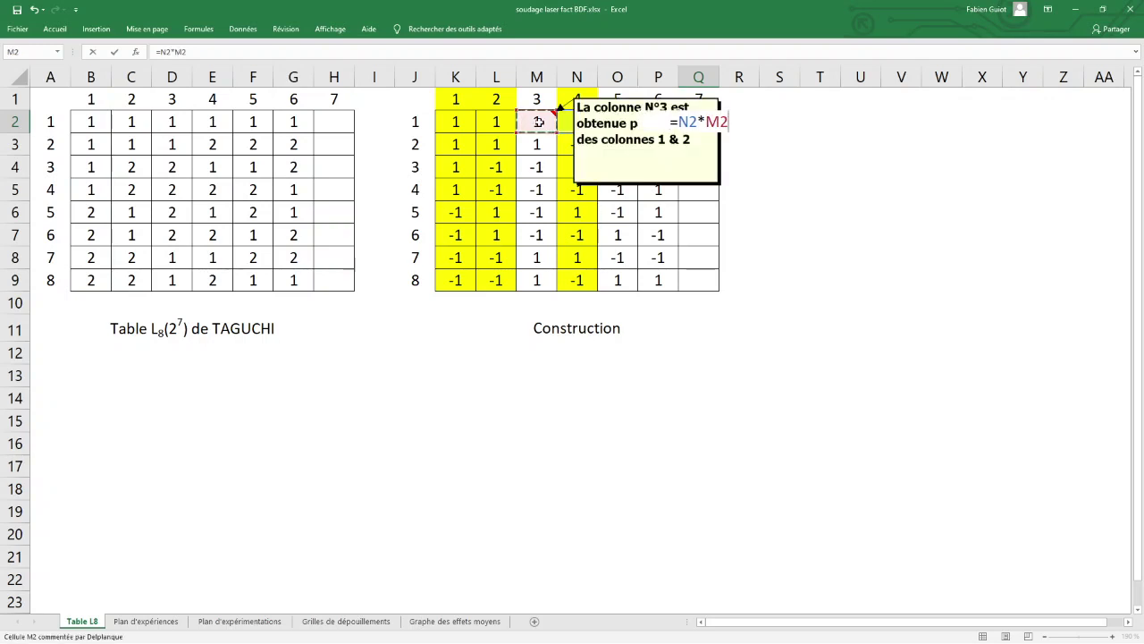
key(Return)
click(700, 120)
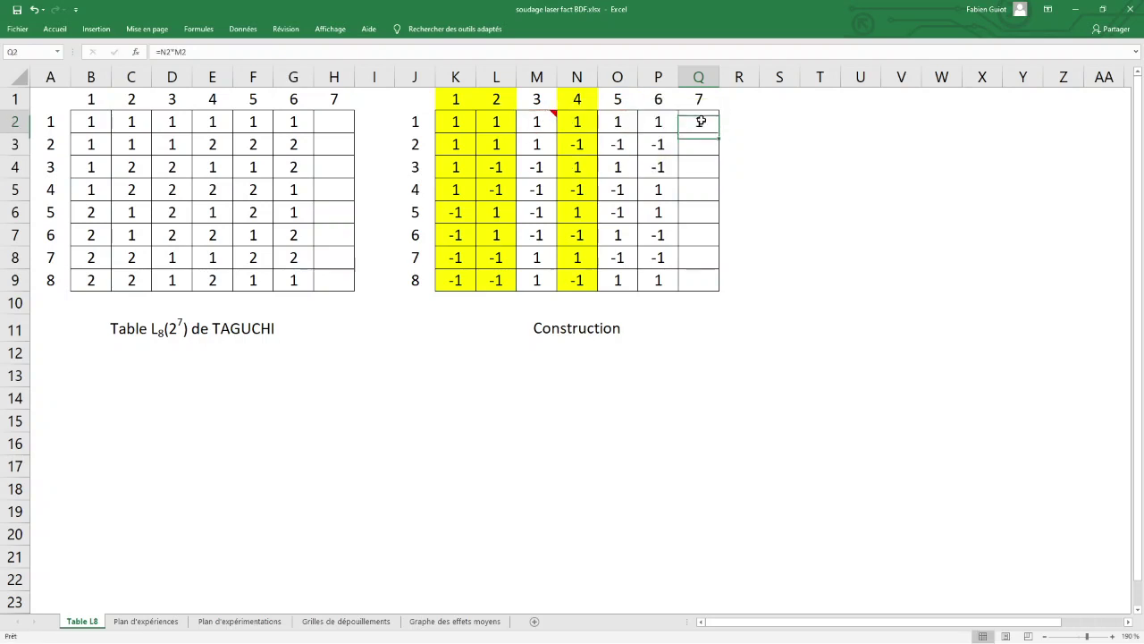
drag(719, 132, 718, 282)
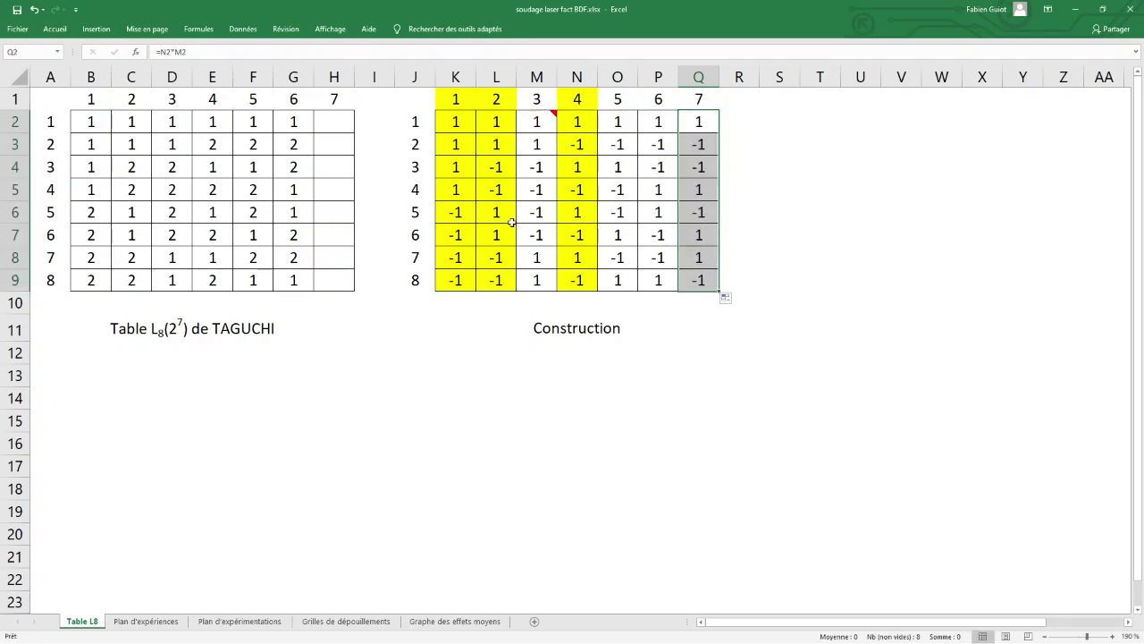
Enter 1 in cells H2, H5, H7 and H8 in column 7 of the Taguchi table
click(339, 125)
text(1)
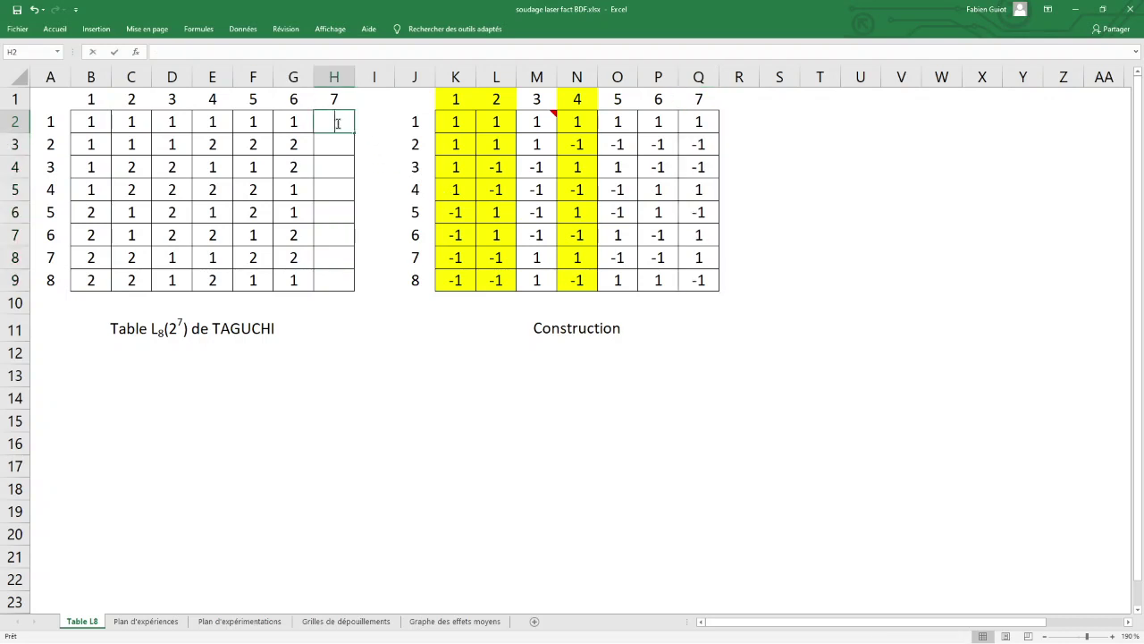
click(338, 190)
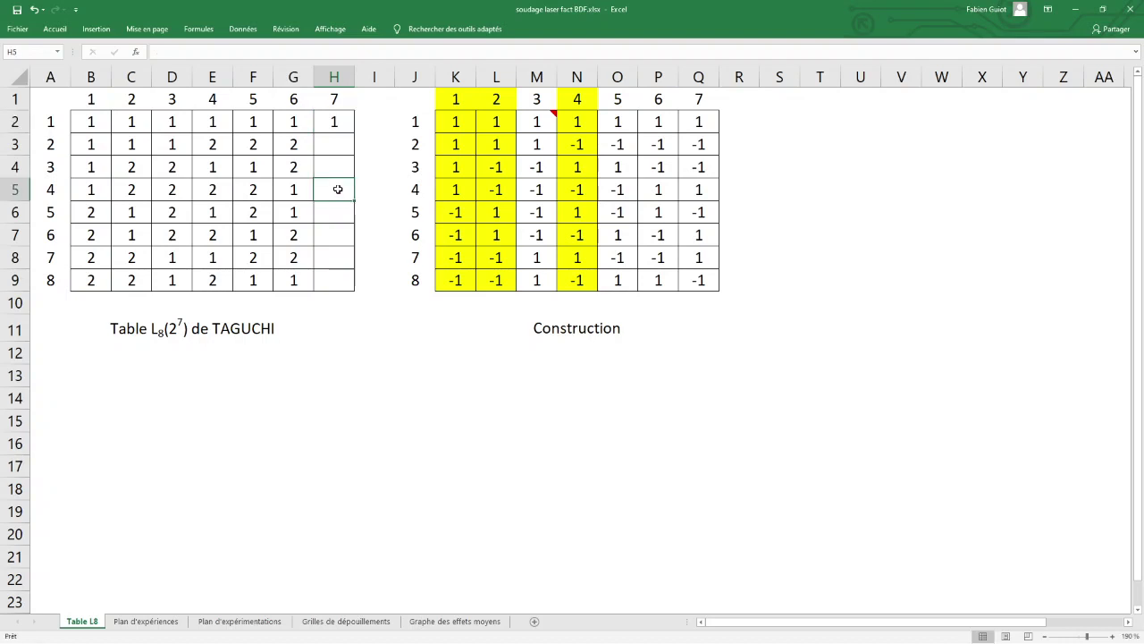
text(1)
click(338, 236)
text(1)
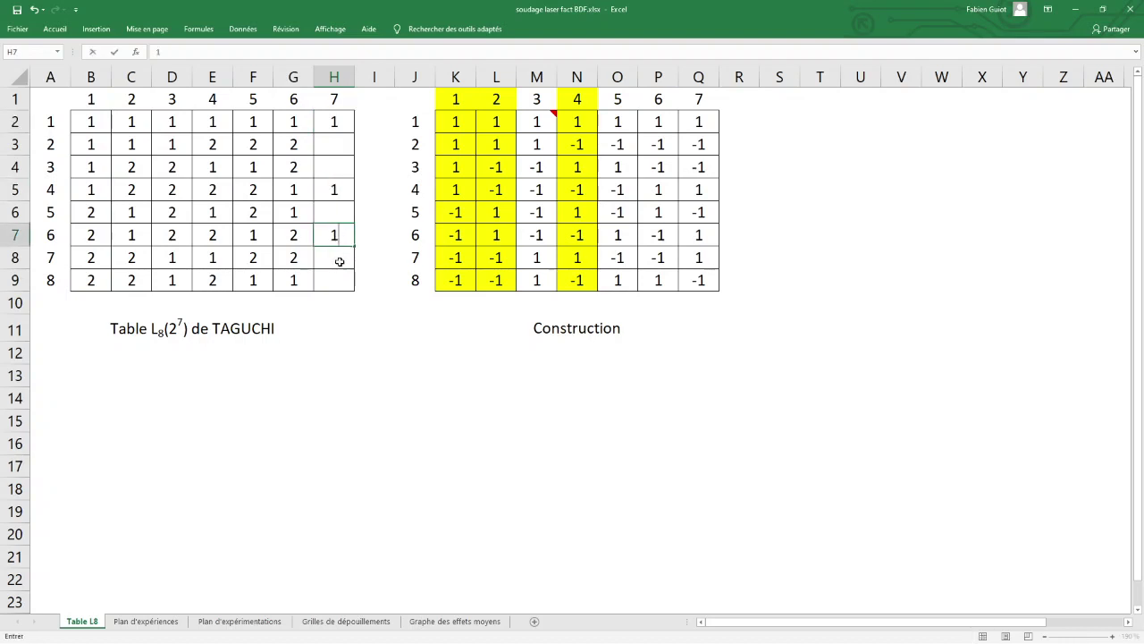
click(339, 259)
text(1)
Enter 2 in cells H3, H4, H6 and H9 to complete column 7 of the Taguchi table
click(333, 149)
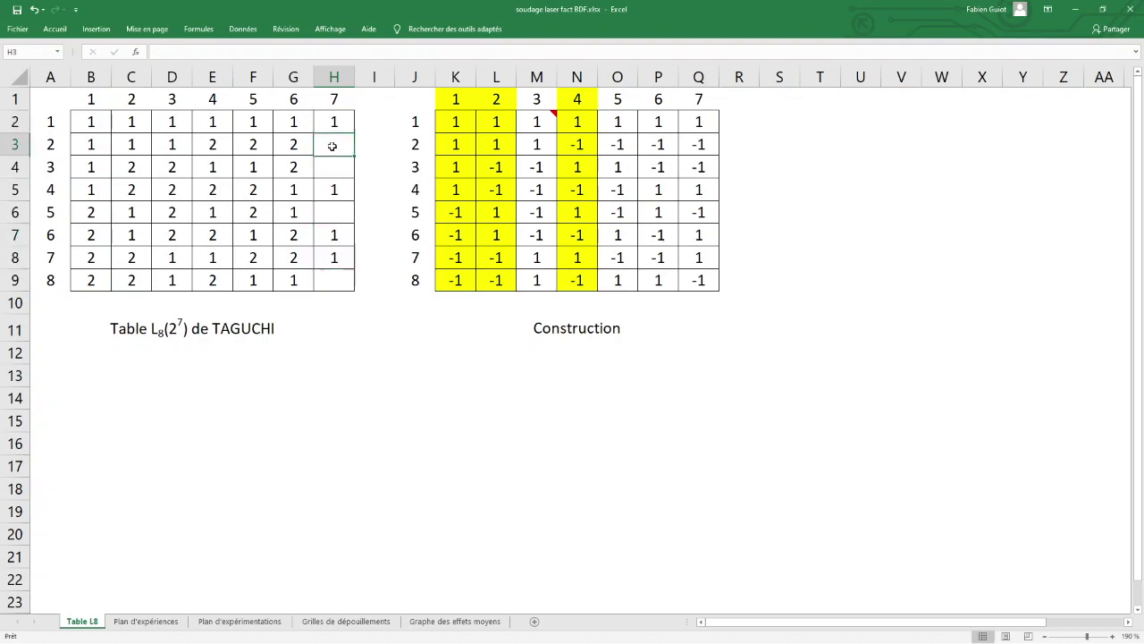
text(2)
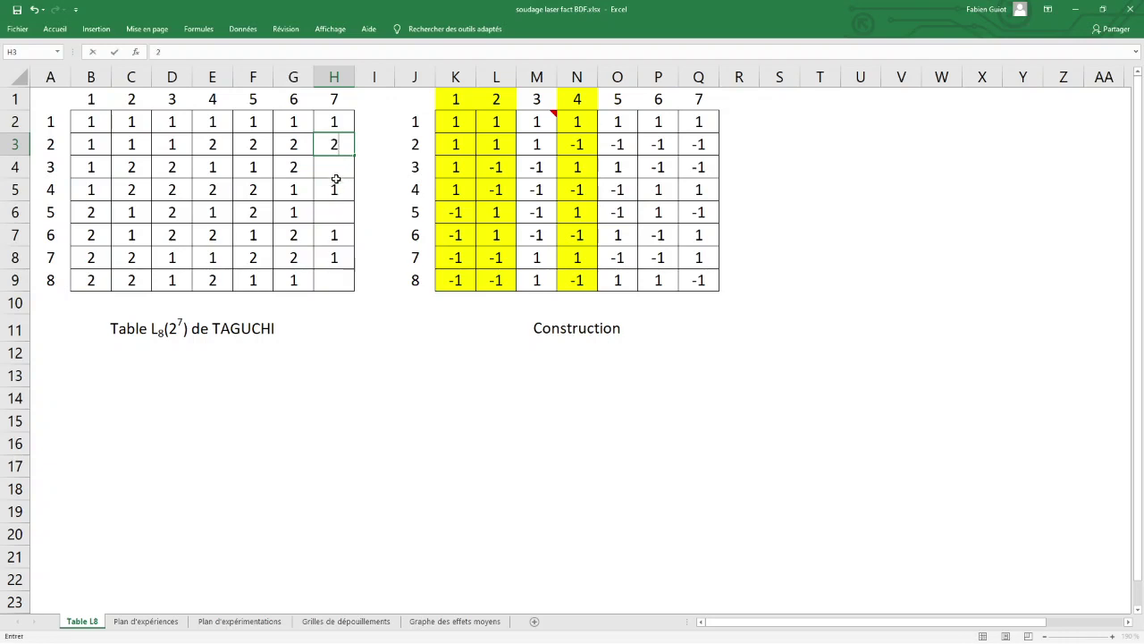
click(337, 172)
text(2)
click(336, 212)
text(2)
click(341, 280)
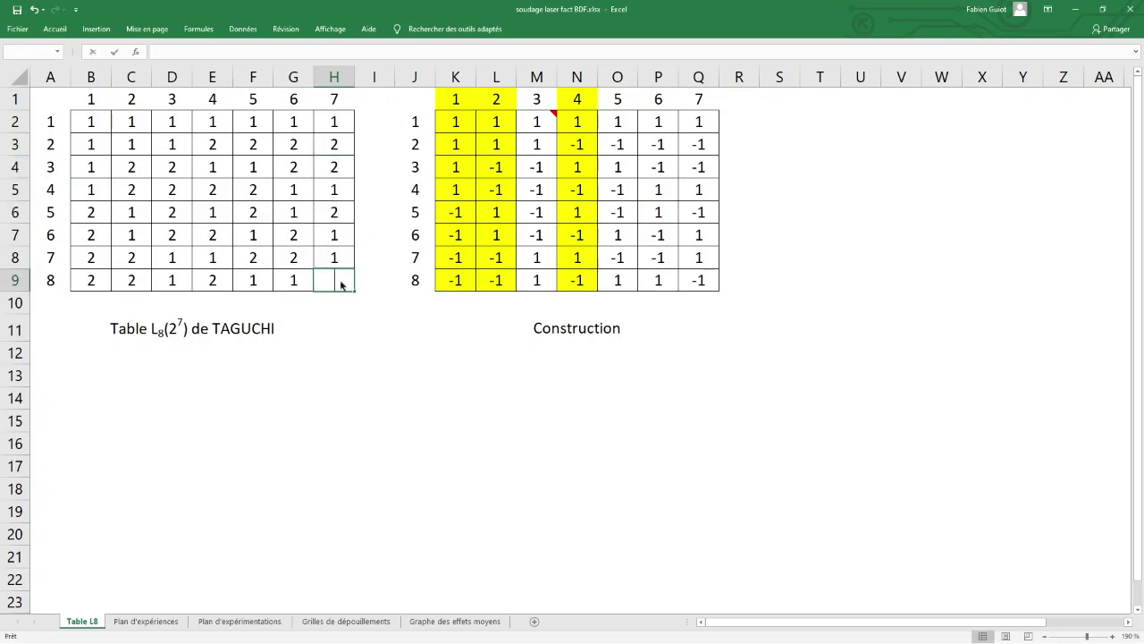
text(2)
click(767, 327)
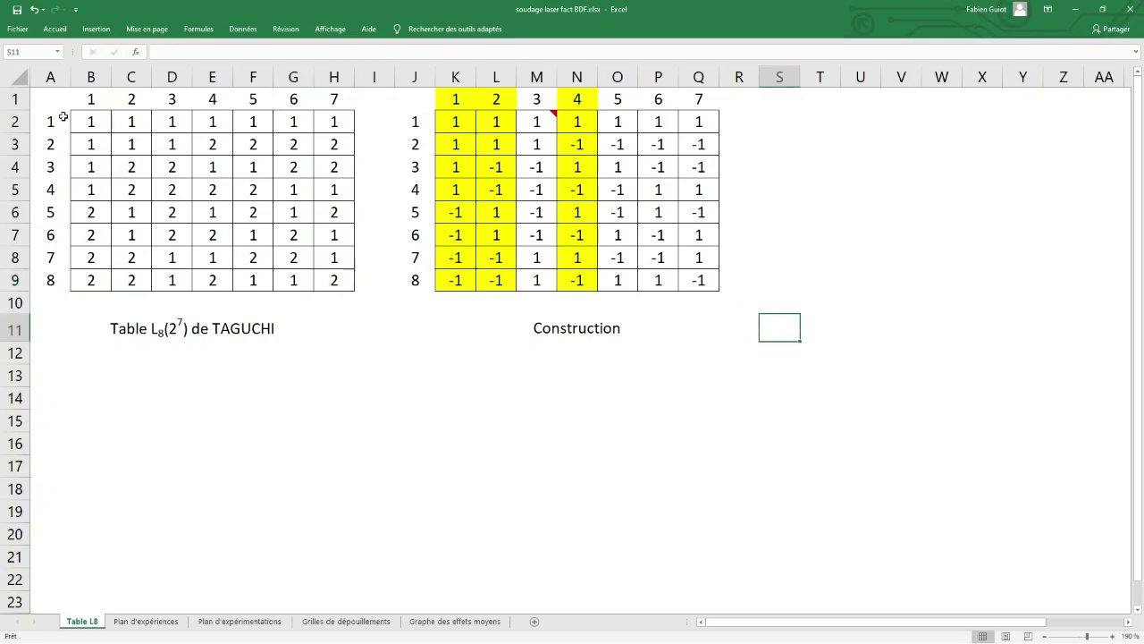
Review the completed Taguchi table, its seven column headings and its eight row numbers
drag(48, 100, 330, 279)
click(330, 280)
drag(90, 98, 324, 106)
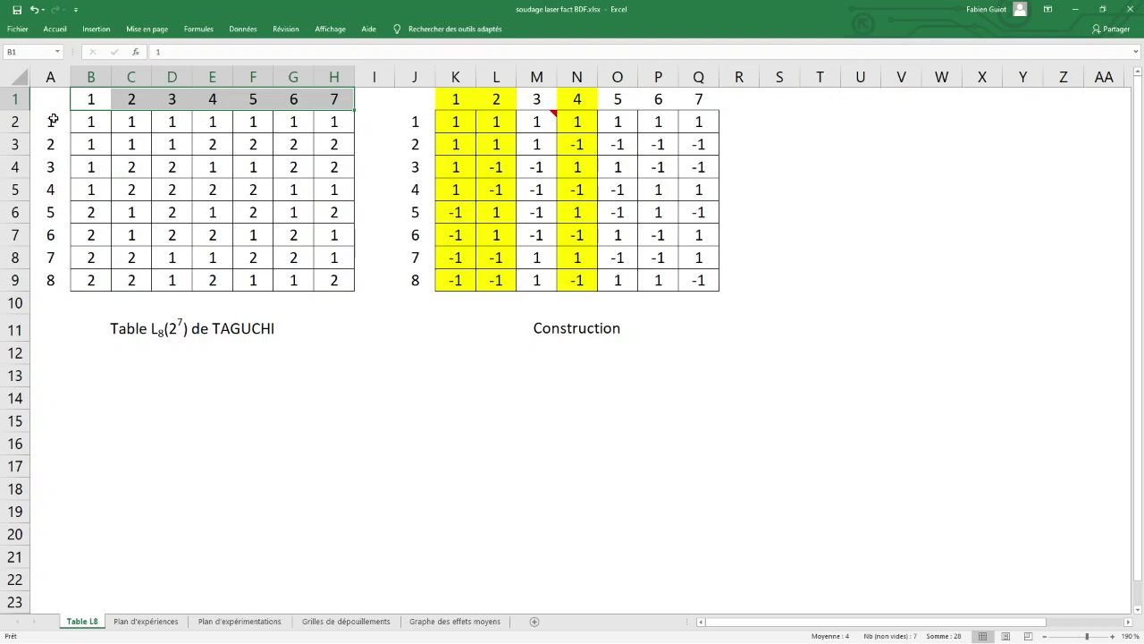
drag(53, 121, 65, 281)
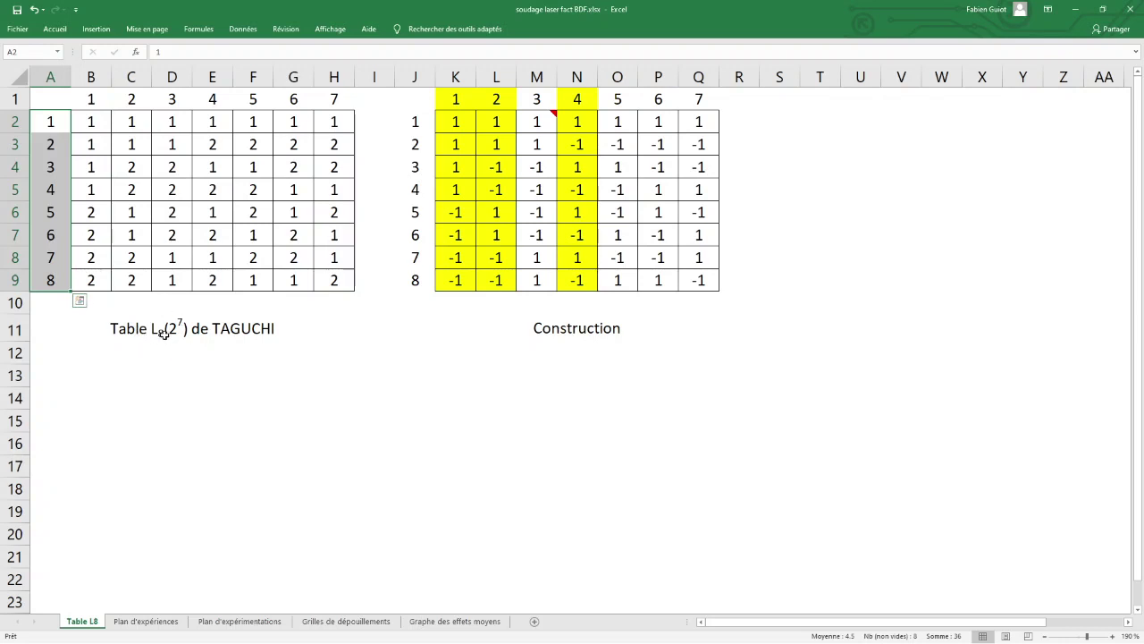
Consult the PowerPoint slide "2 Familles" on the two families of orthogonal tables and return to the Excel worksheet
key(alt+Tab)
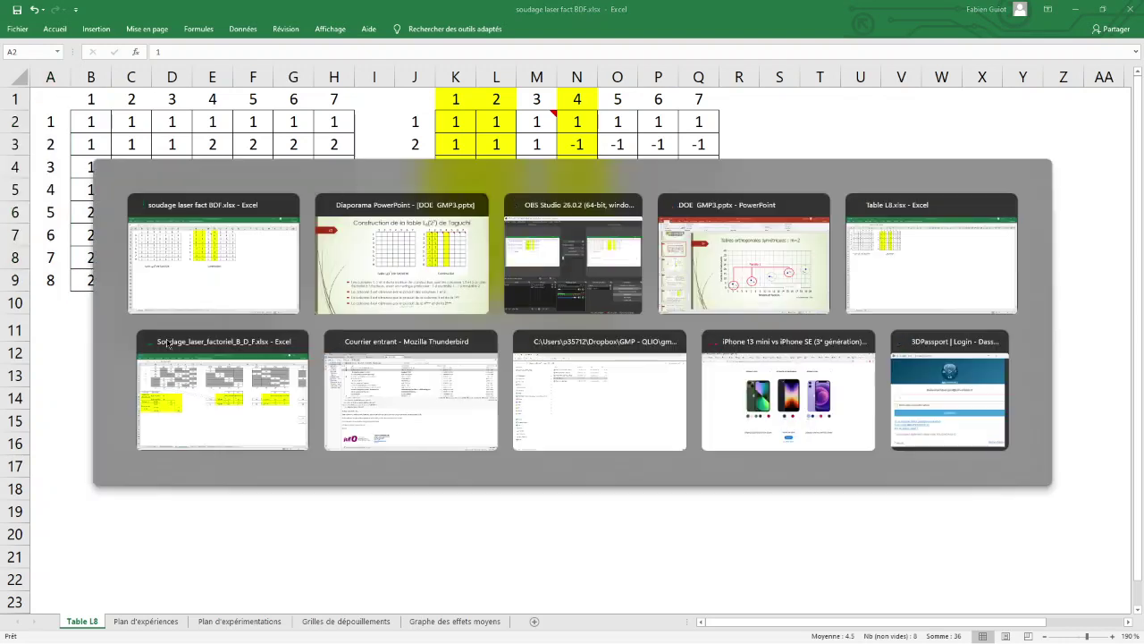
key(alt+Tab)
key(alt+Tab)
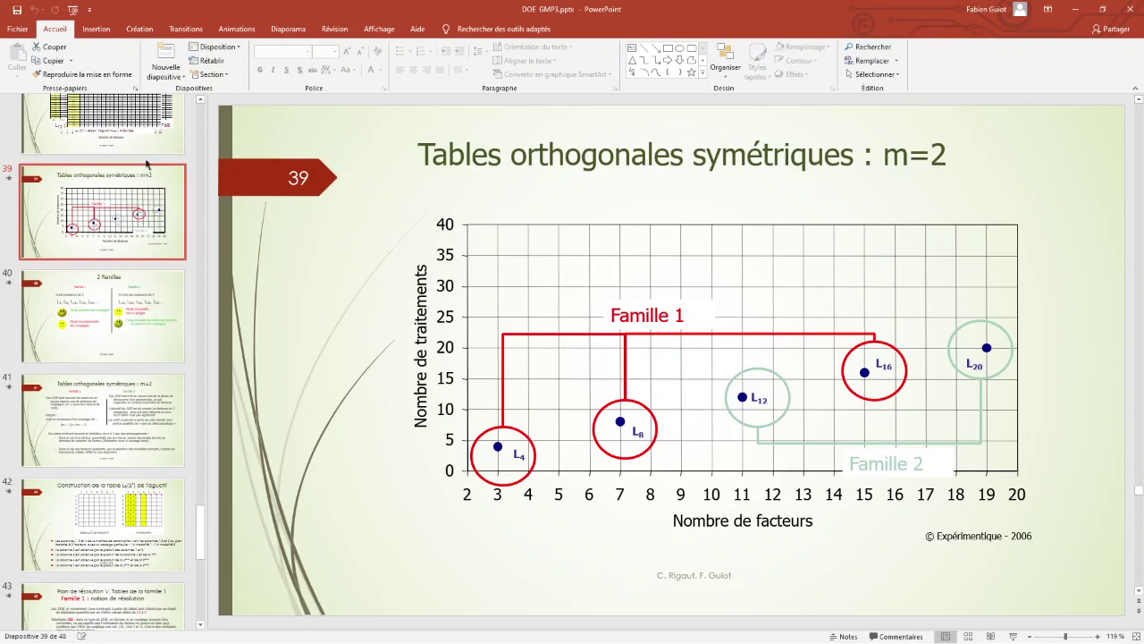
click(131, 271)
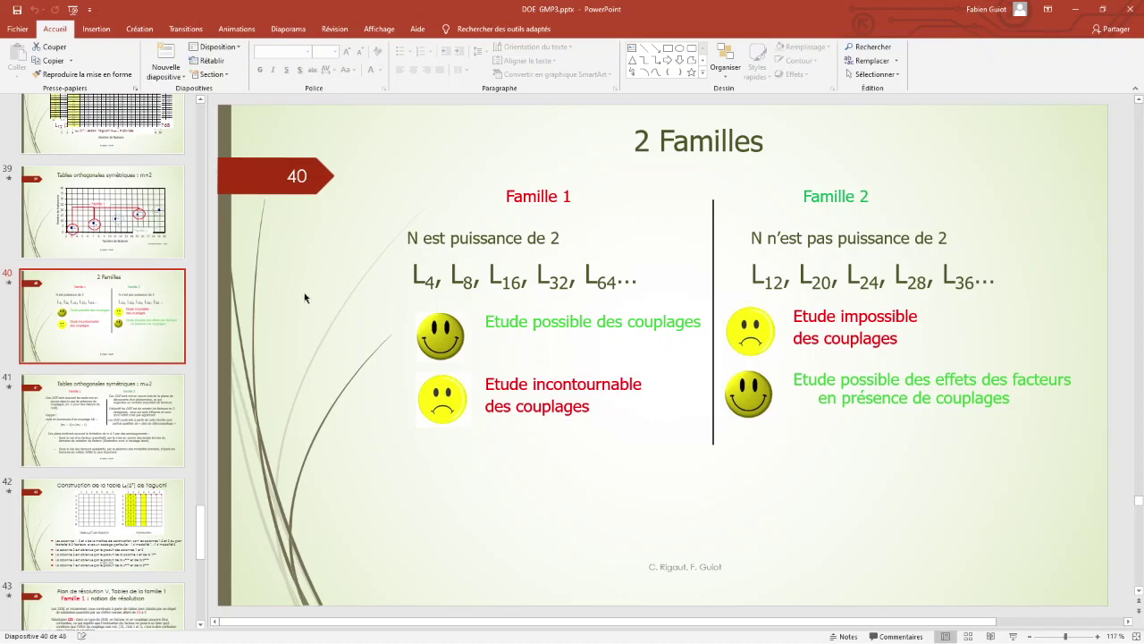
key(alt+Tab)
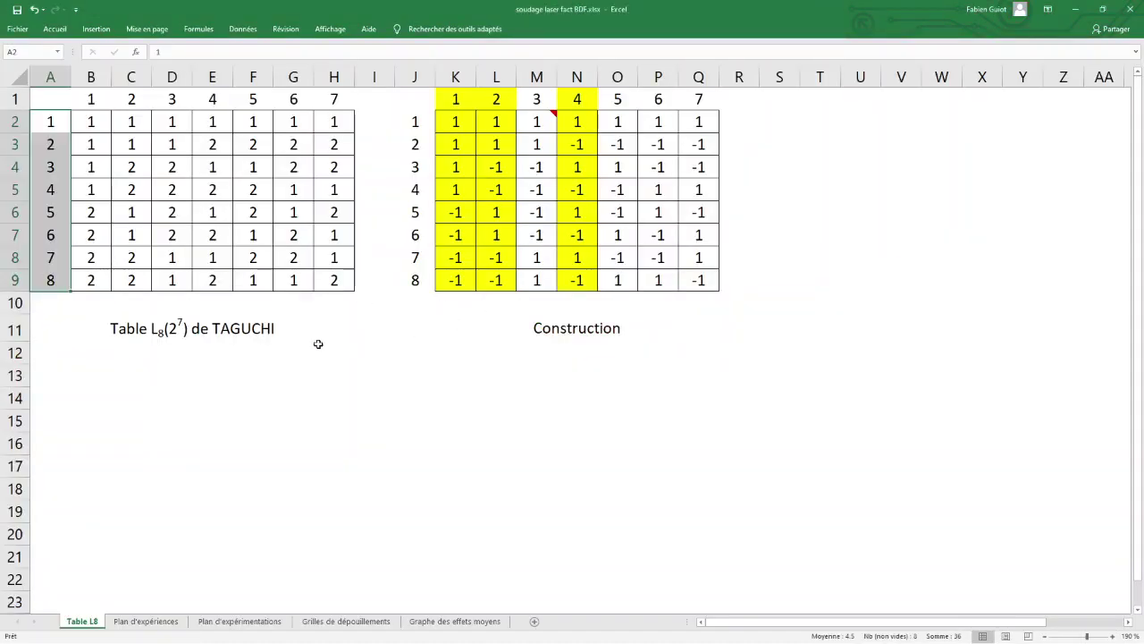
Examine the Taguchi table's column headings, then the Construction table's base columns 1, 2 and 4 and product columns 5 and 7
click(93, 99)
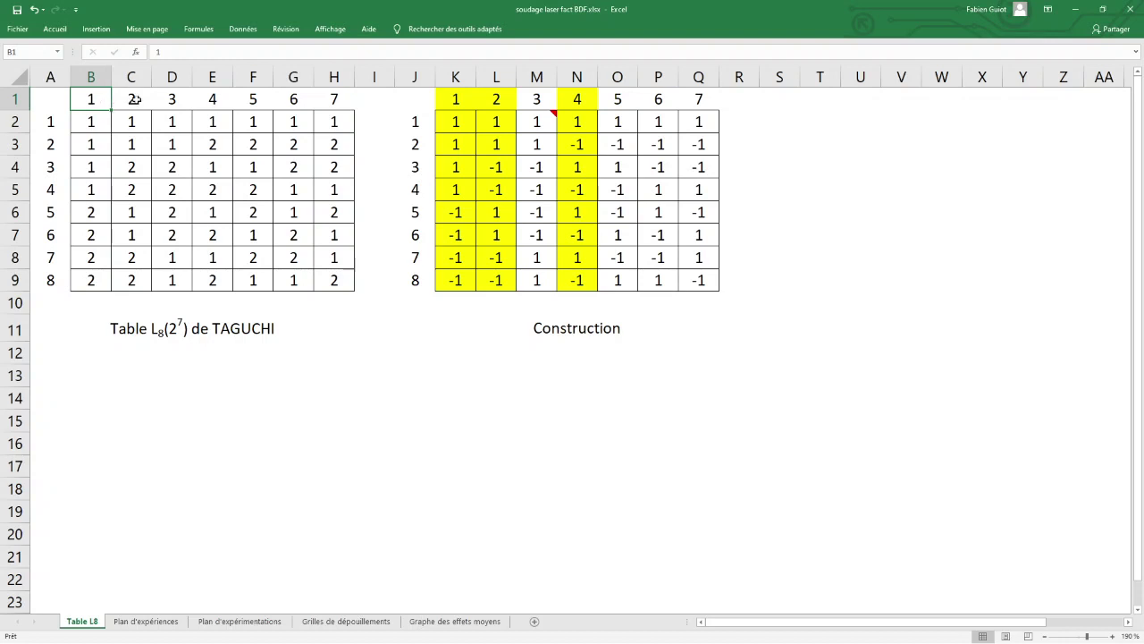
drag(300, 98, 97, 99)
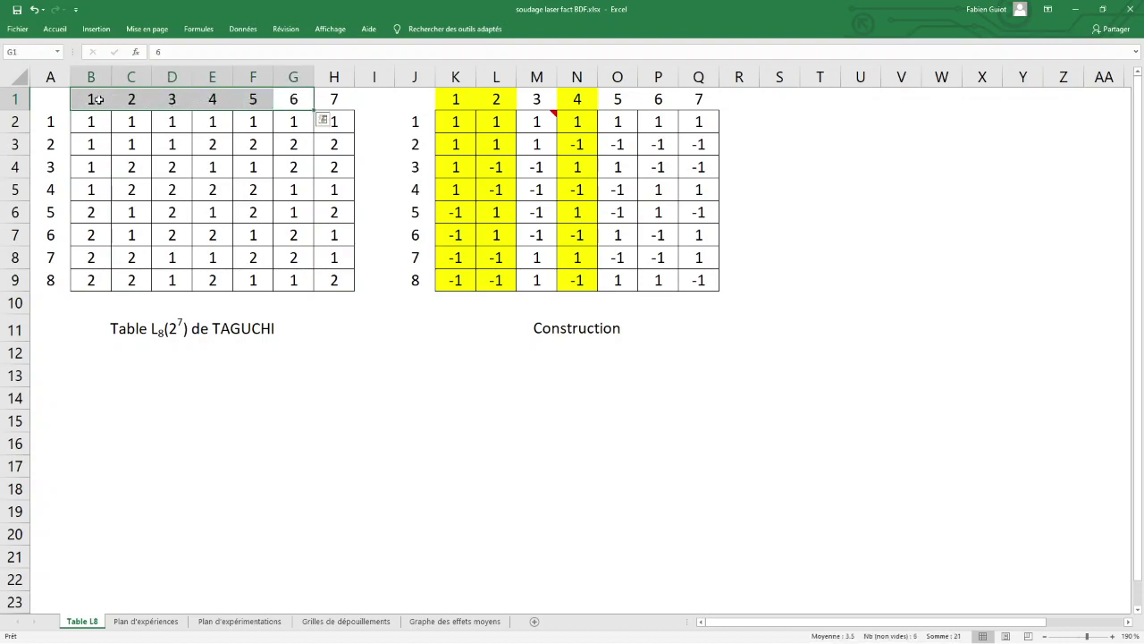
click(281, 98)
drag(95, 98, 314, 105)
click(339, 100)
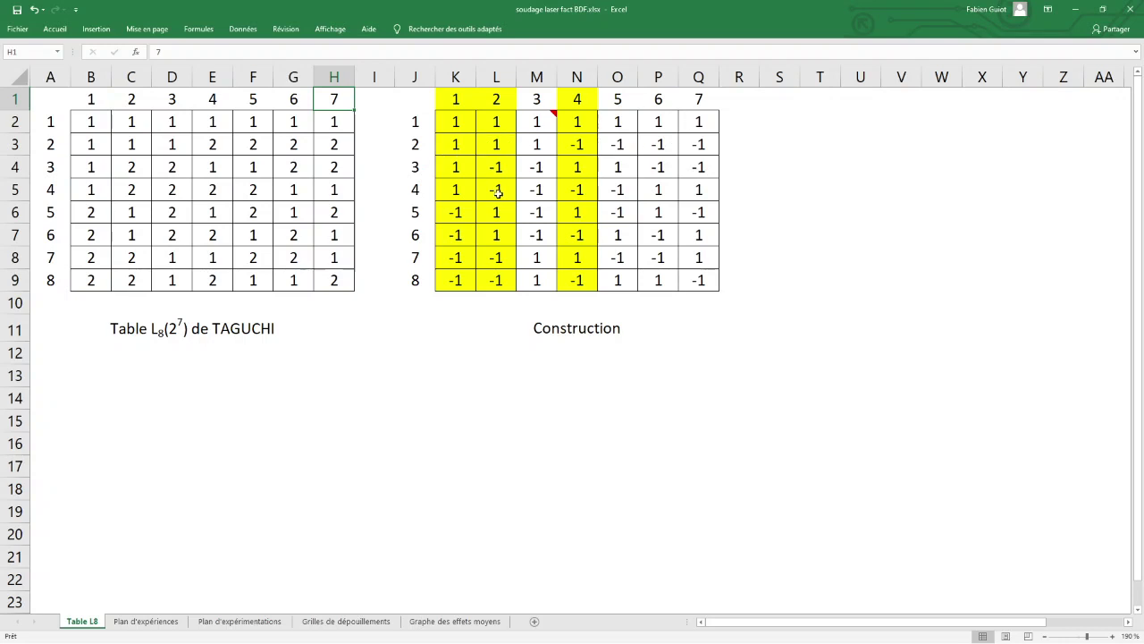
drag(452, 122, 524, 250)
drag(578, 124, 582, 242)
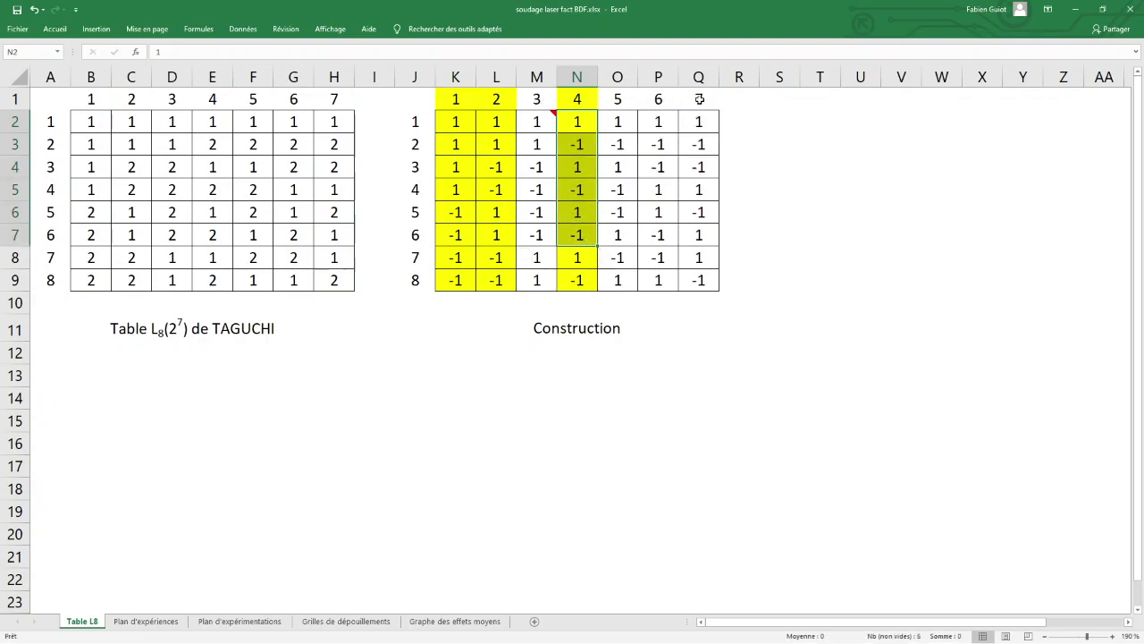
click(702, 125)
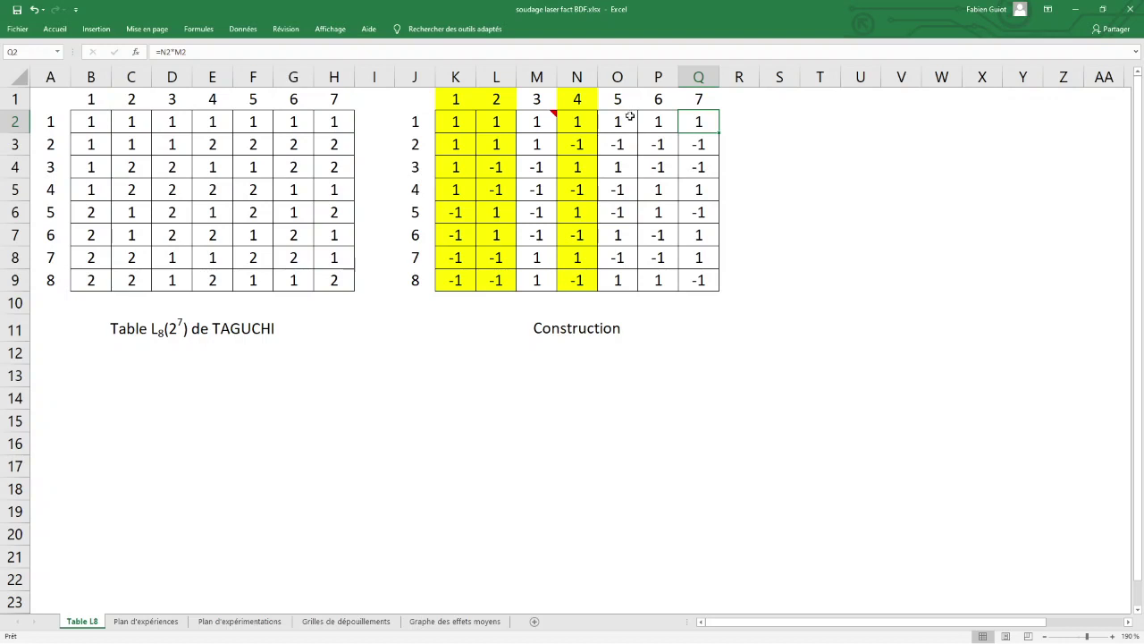
drag(630, 121, 614, 278)
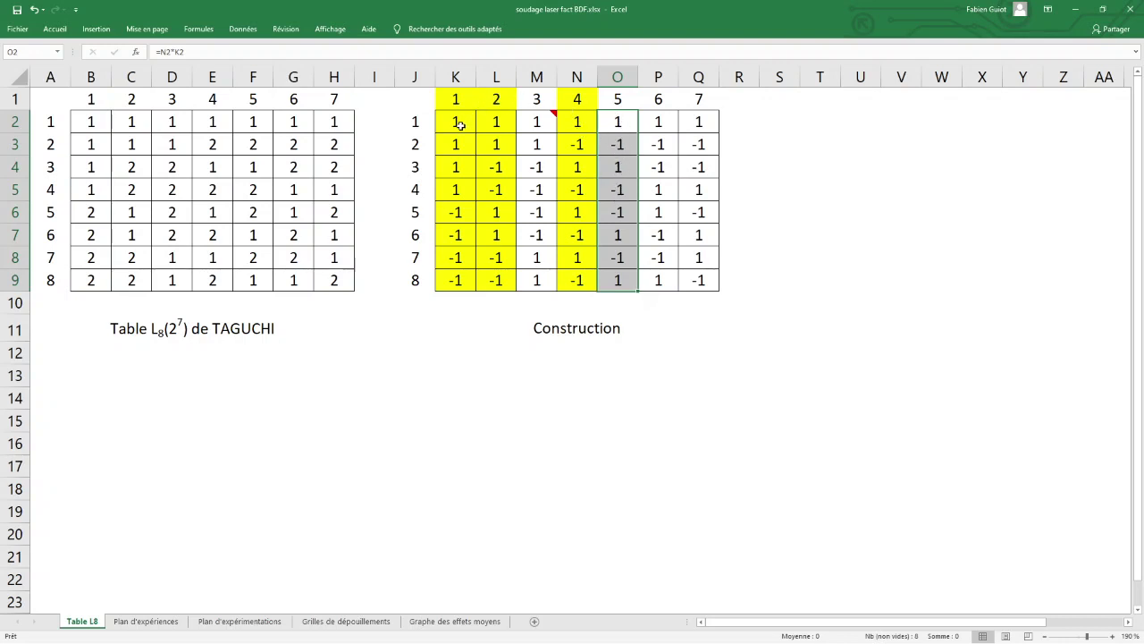
click(797, 284)
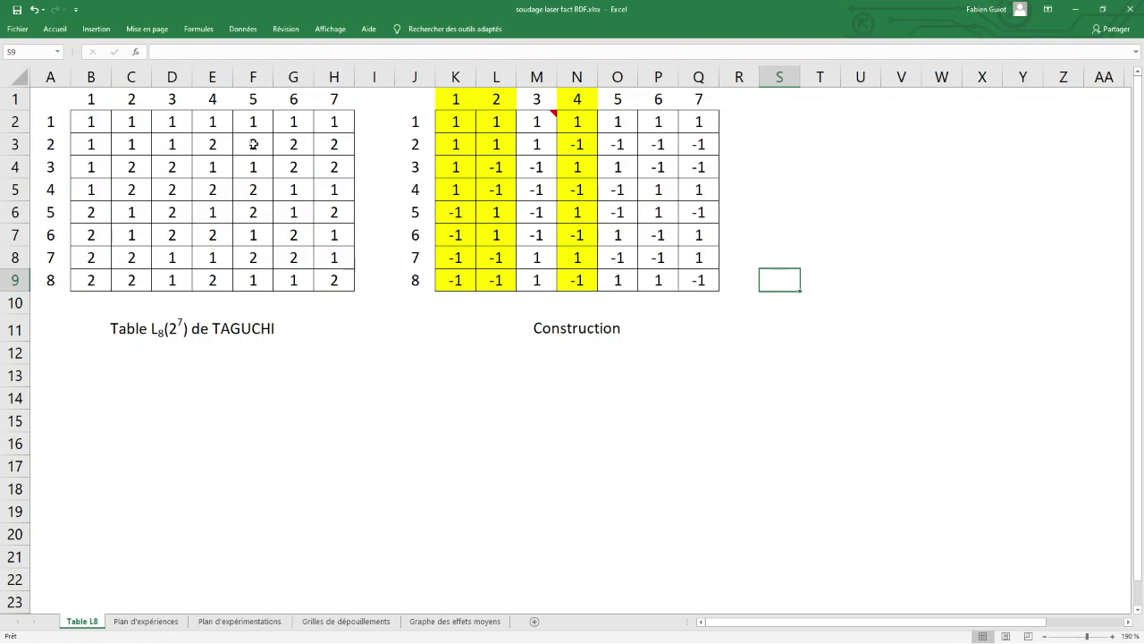
Compare the headings of columns 1, 2 and 4 in both tables and check the Taguchi table's row numbers 1 to 8
click(451, 99)
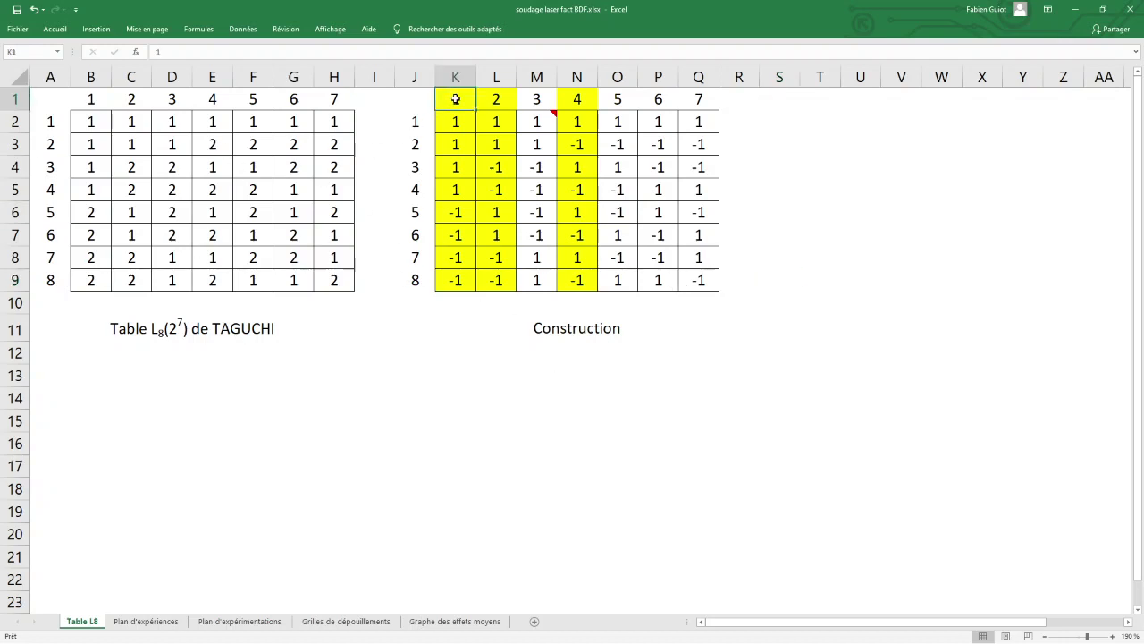
click(506, 99)
click(578, 99)
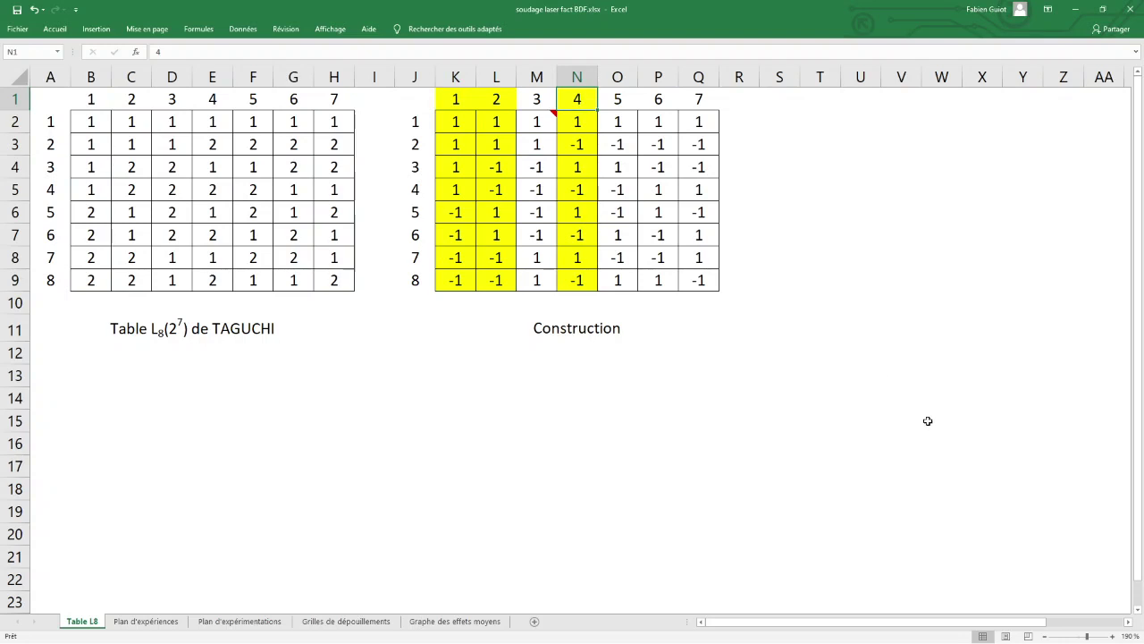
click(93, 100)
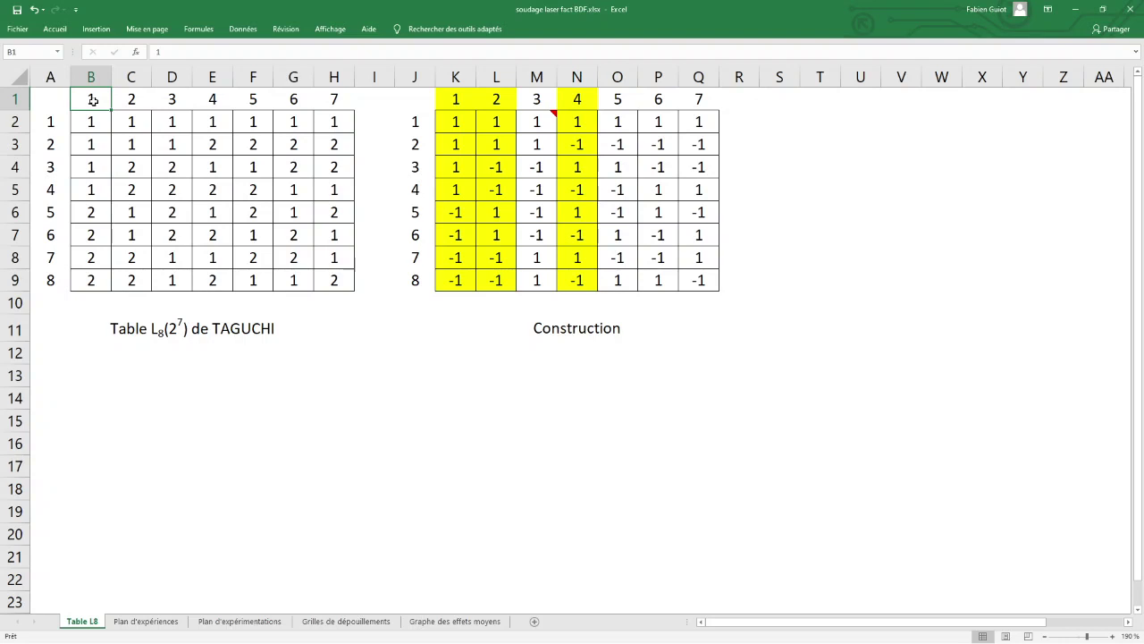
click(130, 100)
click(212, 100)
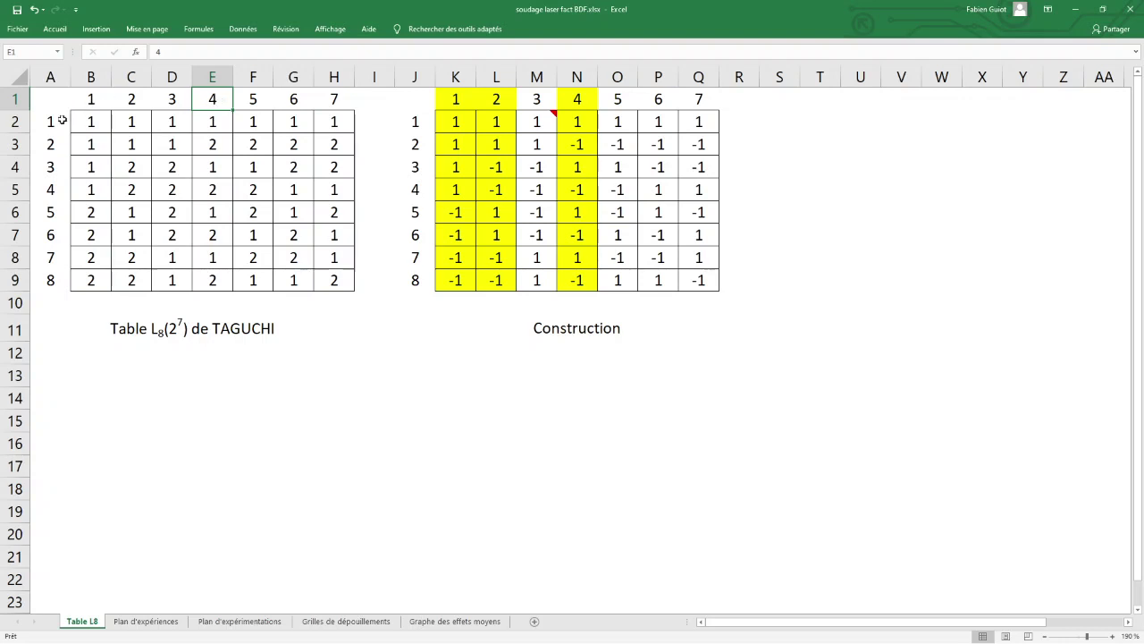
drag(57, 120, 43, 284)
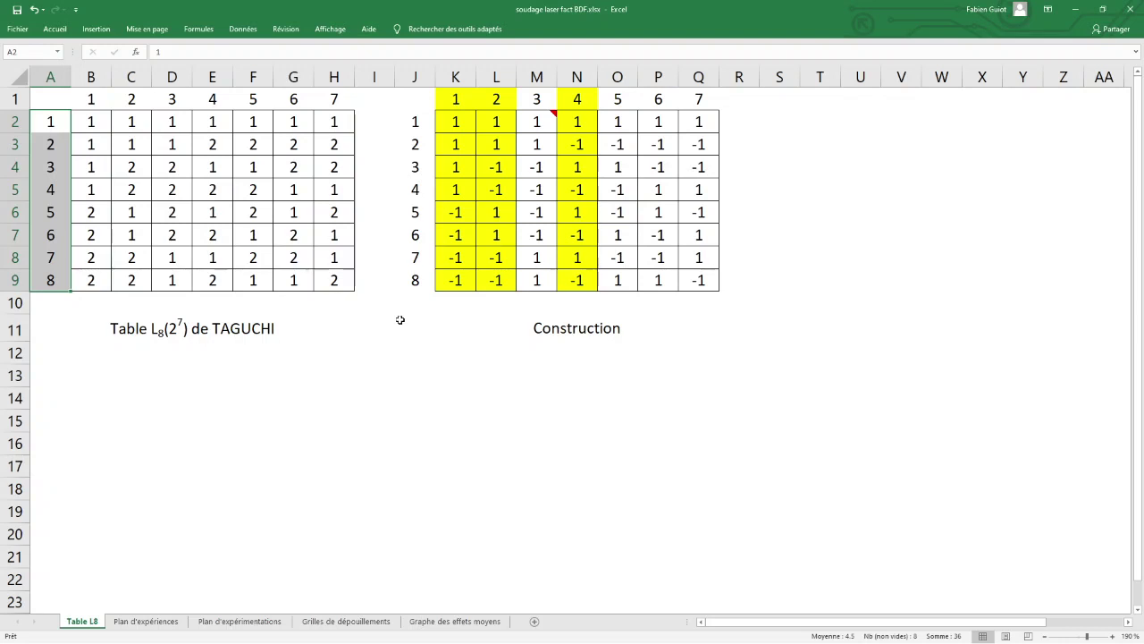
Switch to the PowerPoint slide show and advance to slide 43, revealing its first paragraph on the notion of resolution
key(alt+Tab)
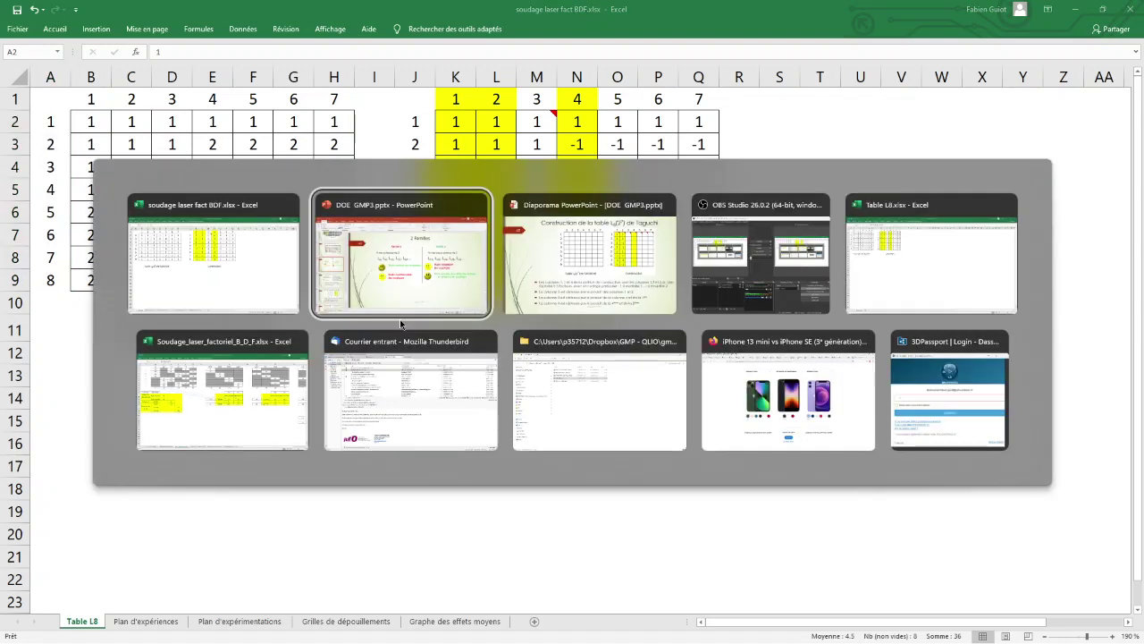
key(alt+Tab)
key(Right)
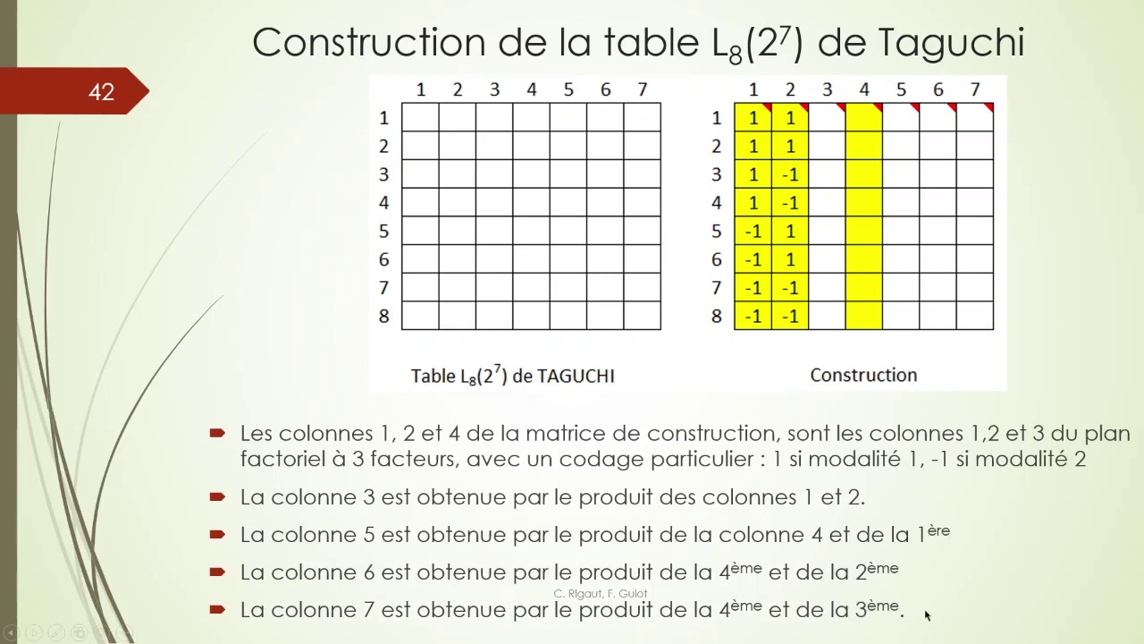
key(Right)
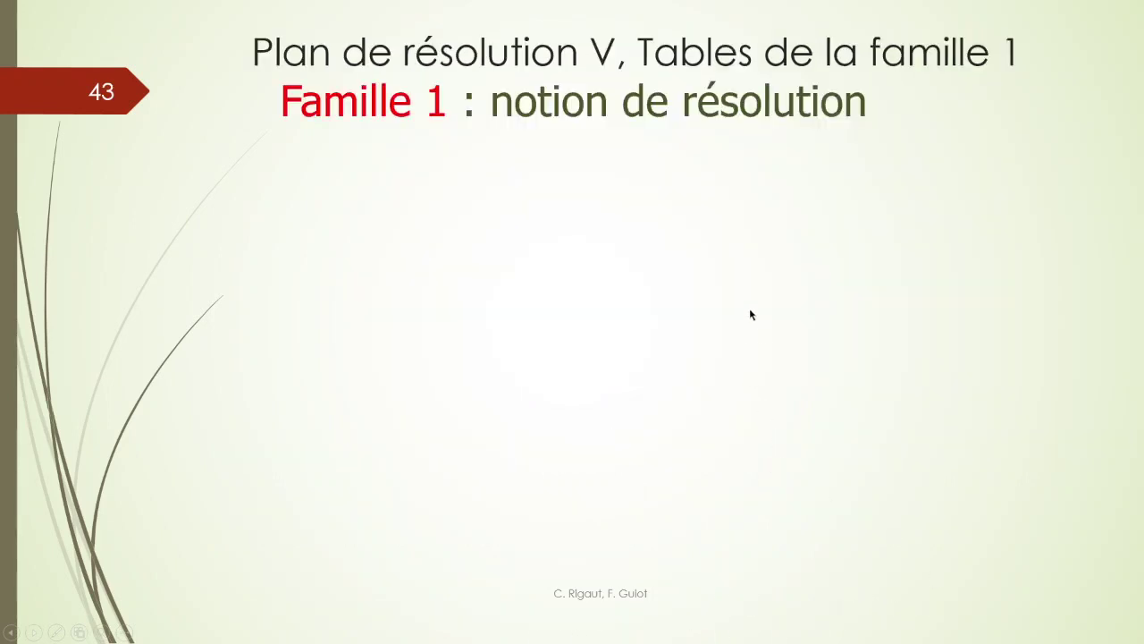
key(Right)
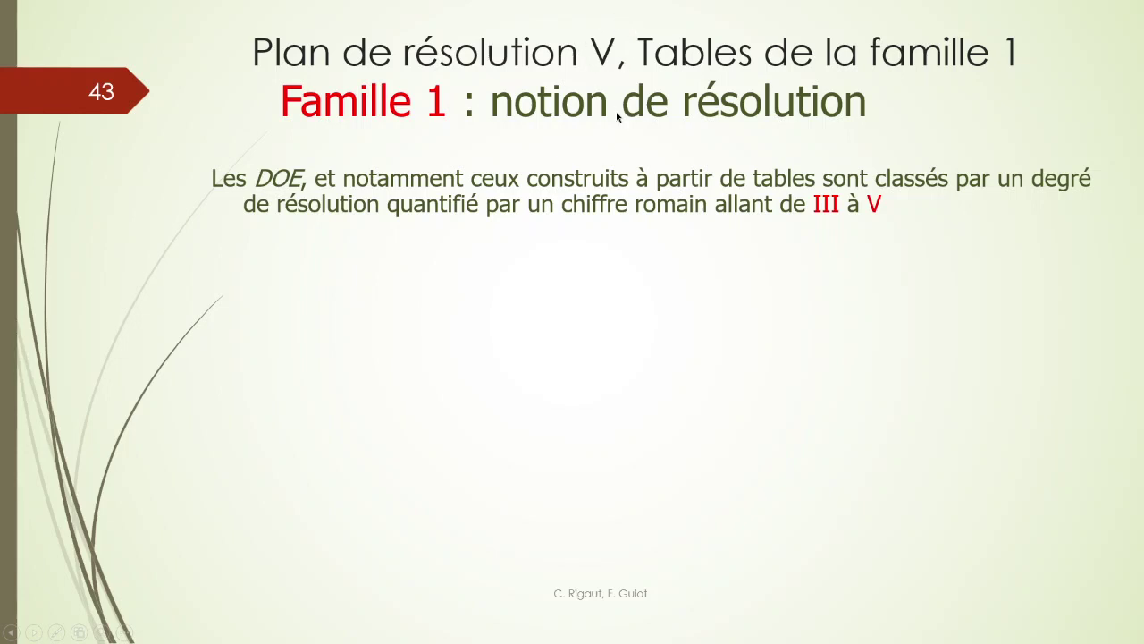
Review the Plan d'expériences and Plan d'expérimentations sheets of Soudage_laser_factoriel_B_D_F.xlsx, then return to the Table L8 sheet of soudage laser fact BDF.xlsx
key(alt+Tab)
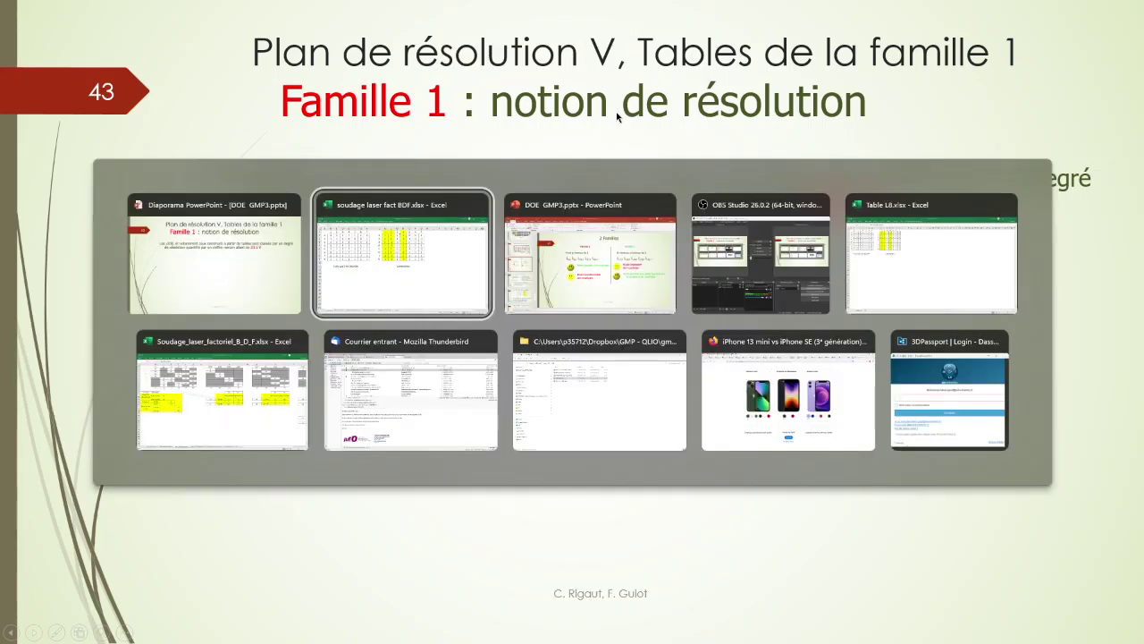
key(Tab)
key(Tab)
key(Tab)
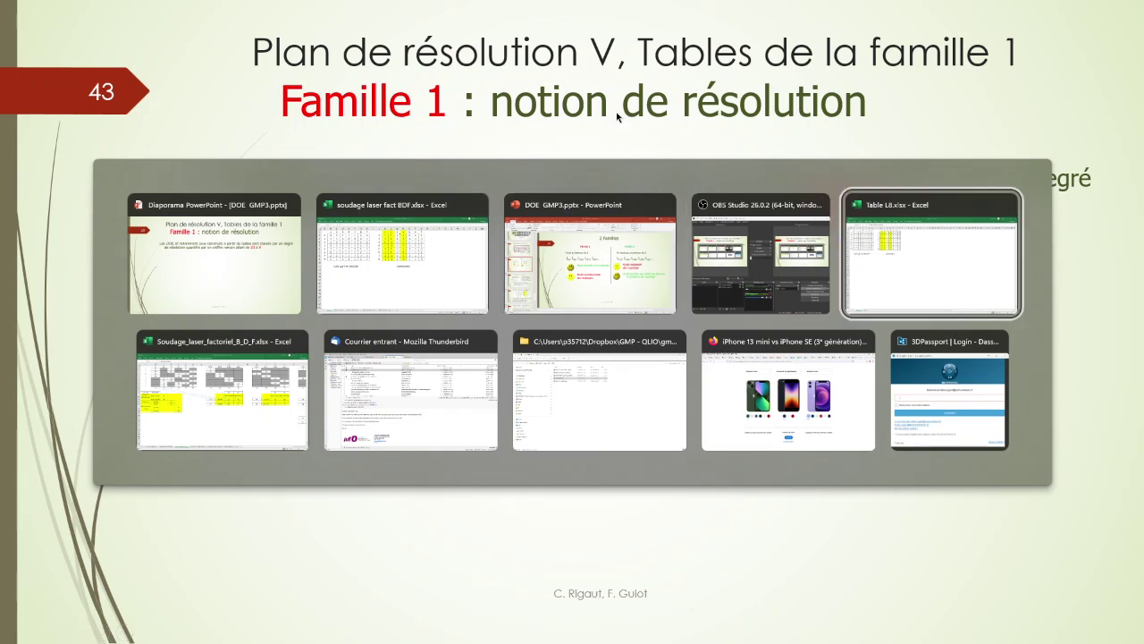
key(Tab)
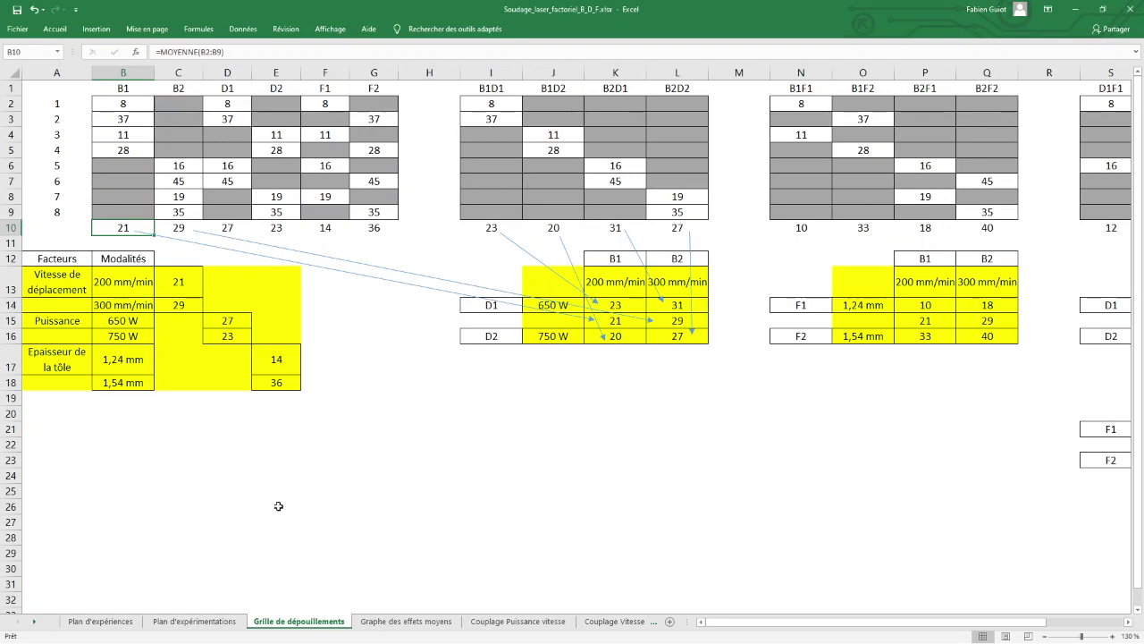
click(123, 622)
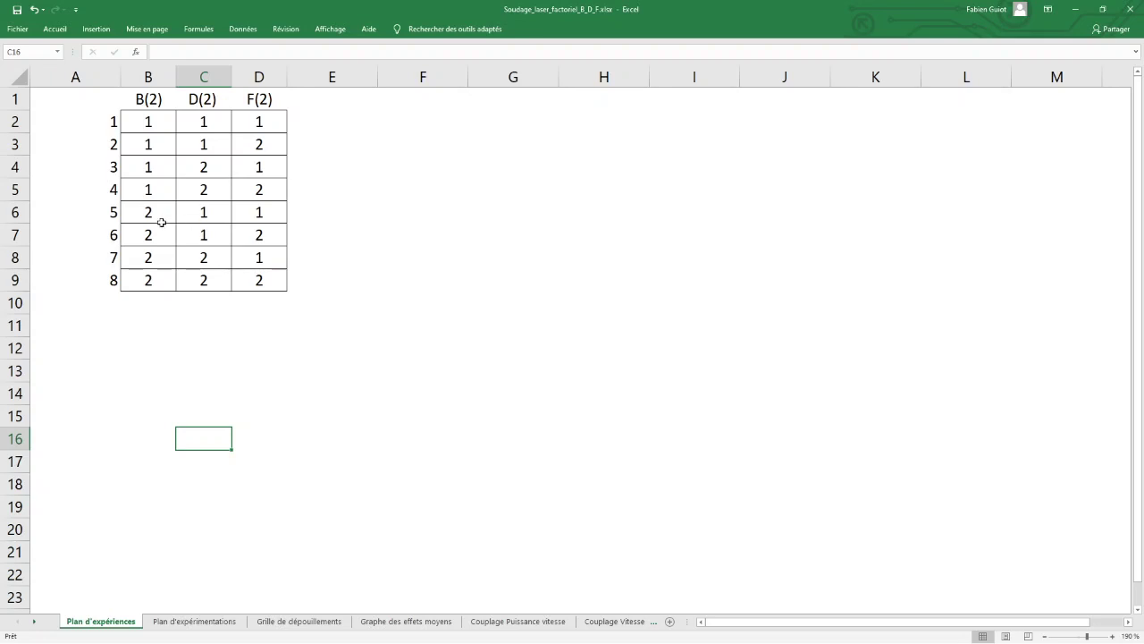
click(194, 622)
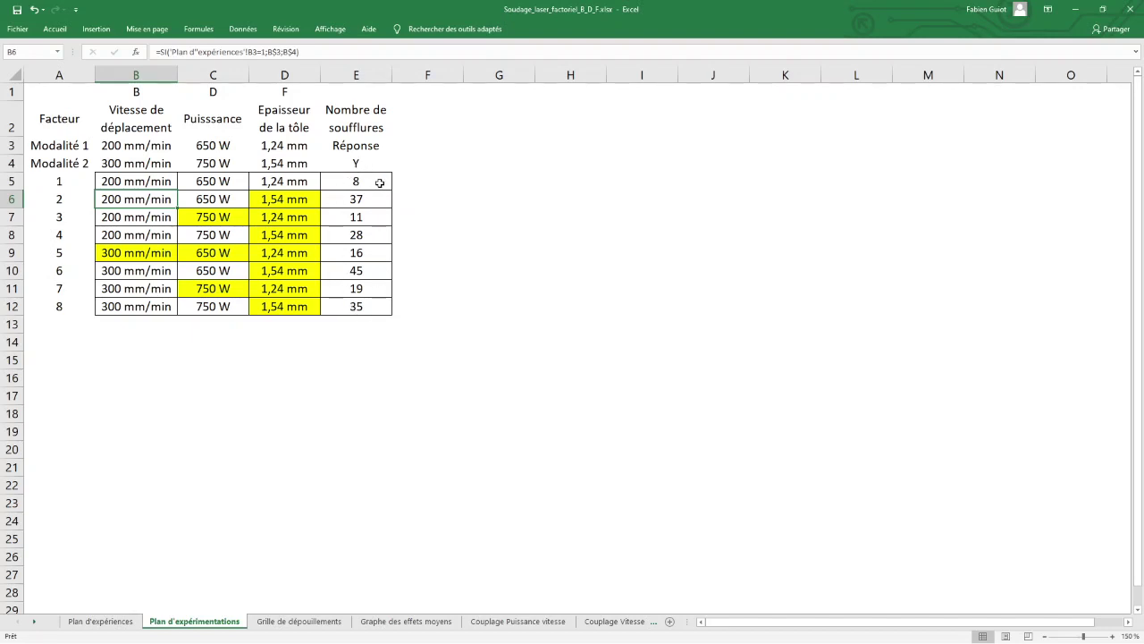
key(alt+Tab)
key(alt+Tab)
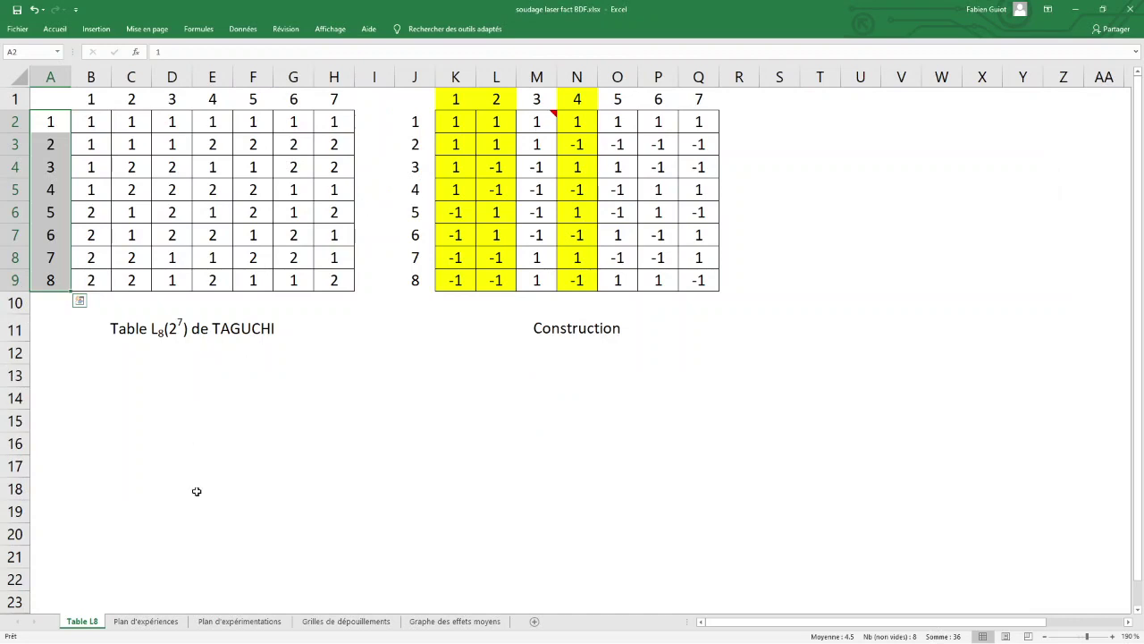
Compare the Plan d'expérimentations sheets of both laser-welding workbooks, then open the dépouillements grid sheet in each
click(204, 623)
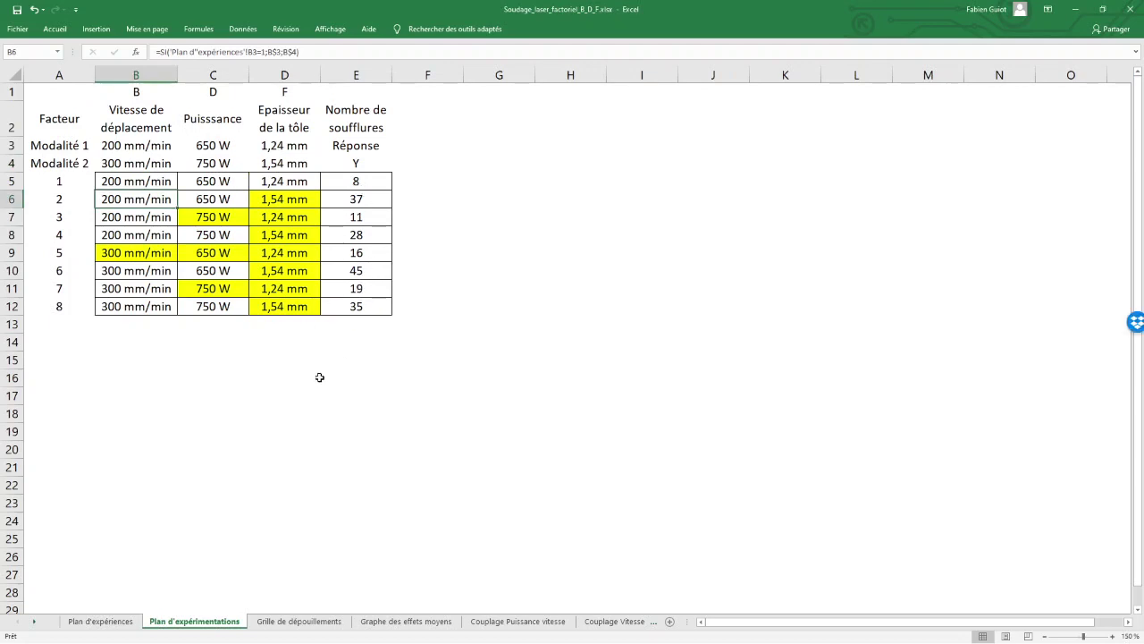
click(299, 621)
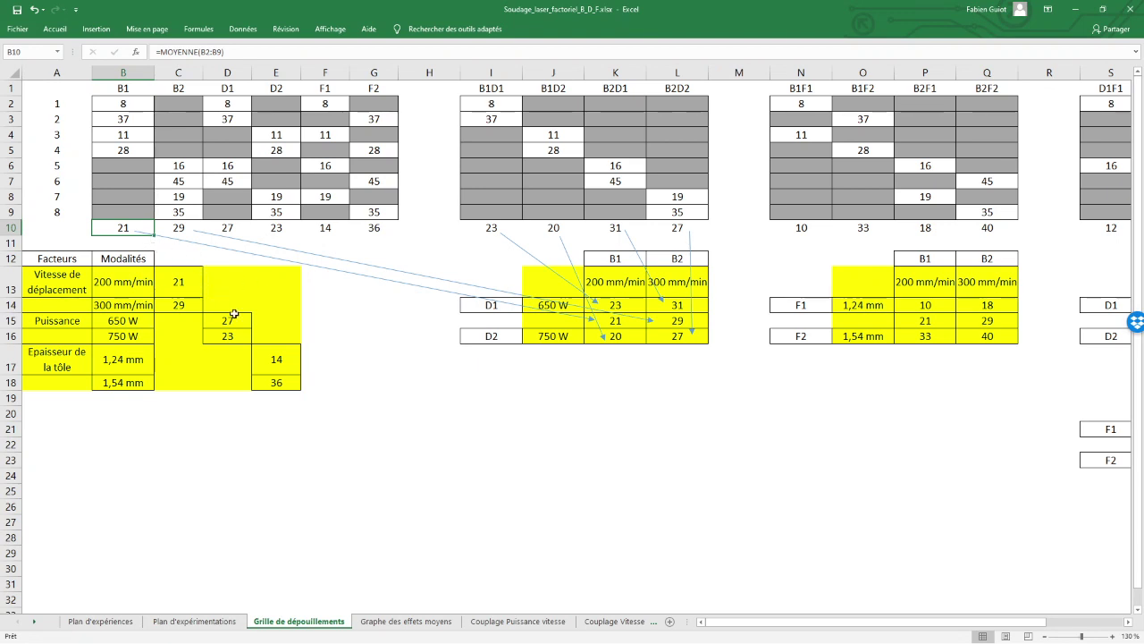
key(alt+Tab)
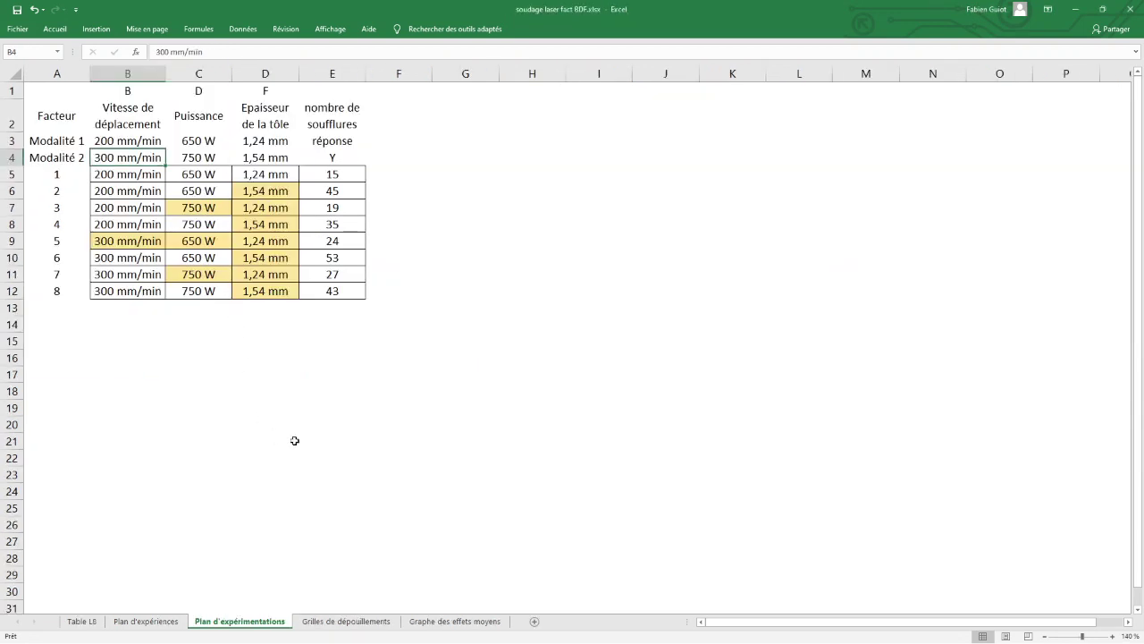
click(358, 623)
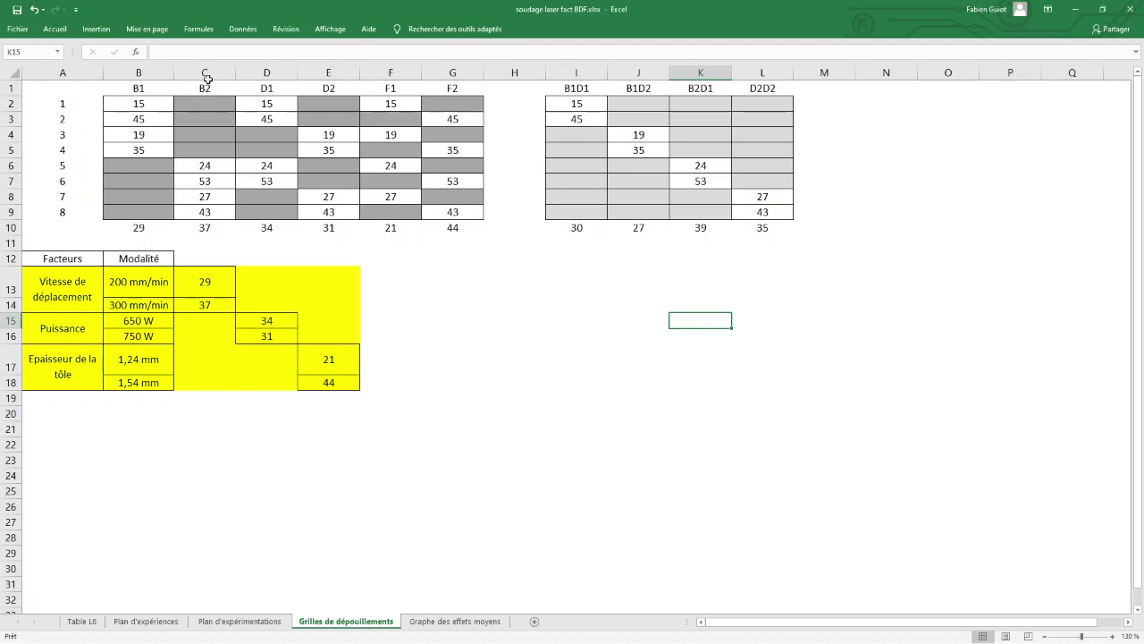
Inspect the row 10 average formulas for B1 through F1, then check the B1–B2 and F1–F2 averages as pairs
click(143, 229)
click(200, 232)
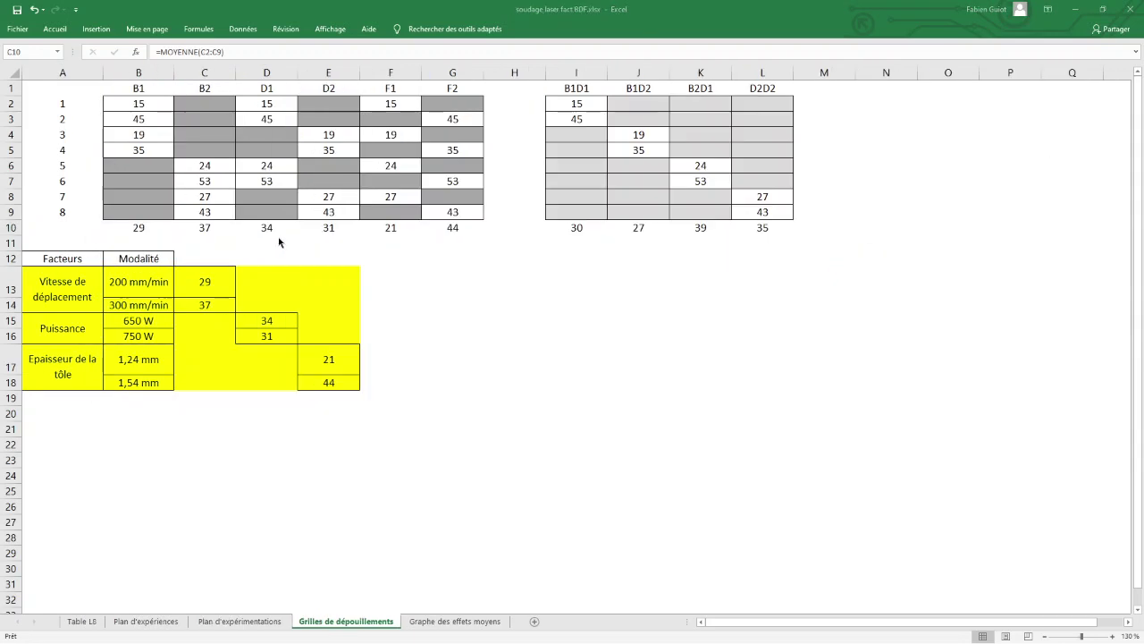
click(205, 229)
click(268, 231)
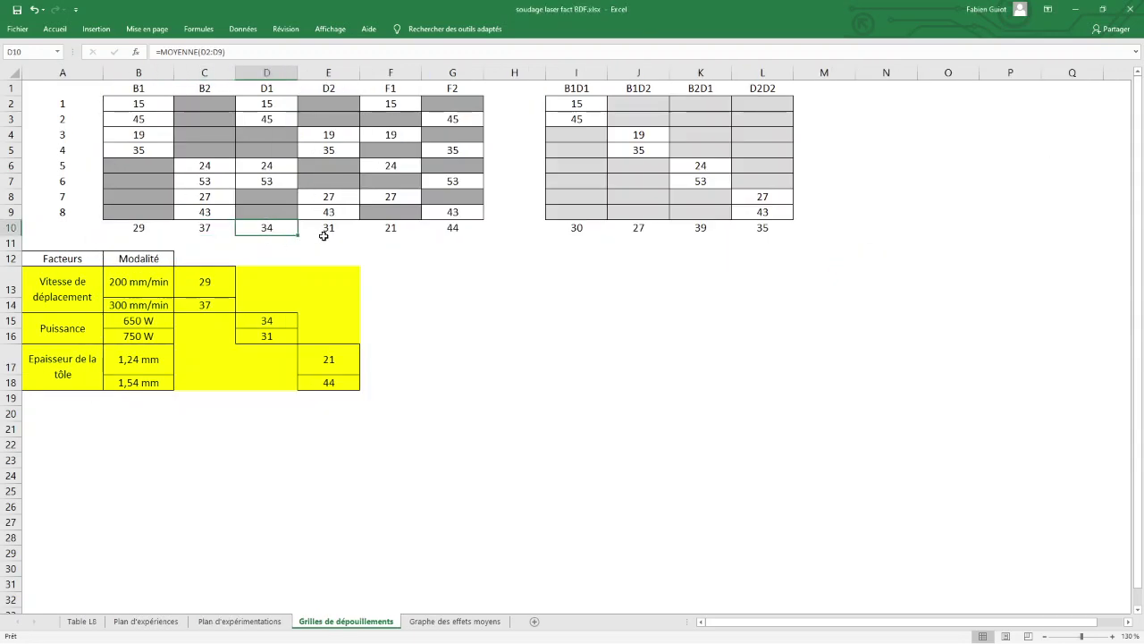
click(309, 233)
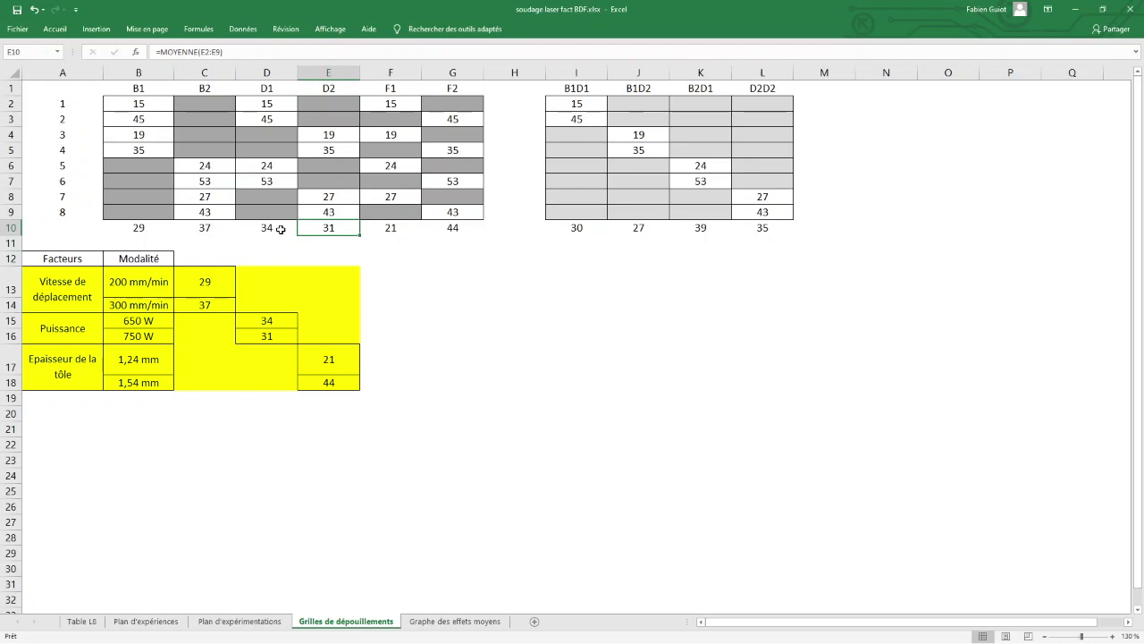
click(398, 230)
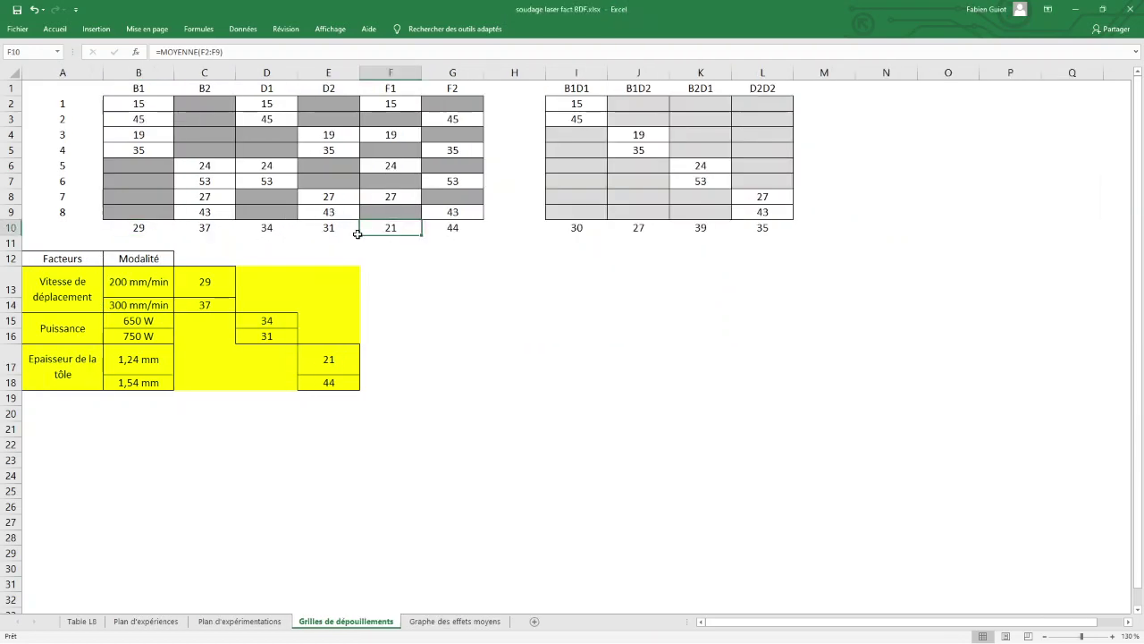
drag(149, 230, 205, 228)
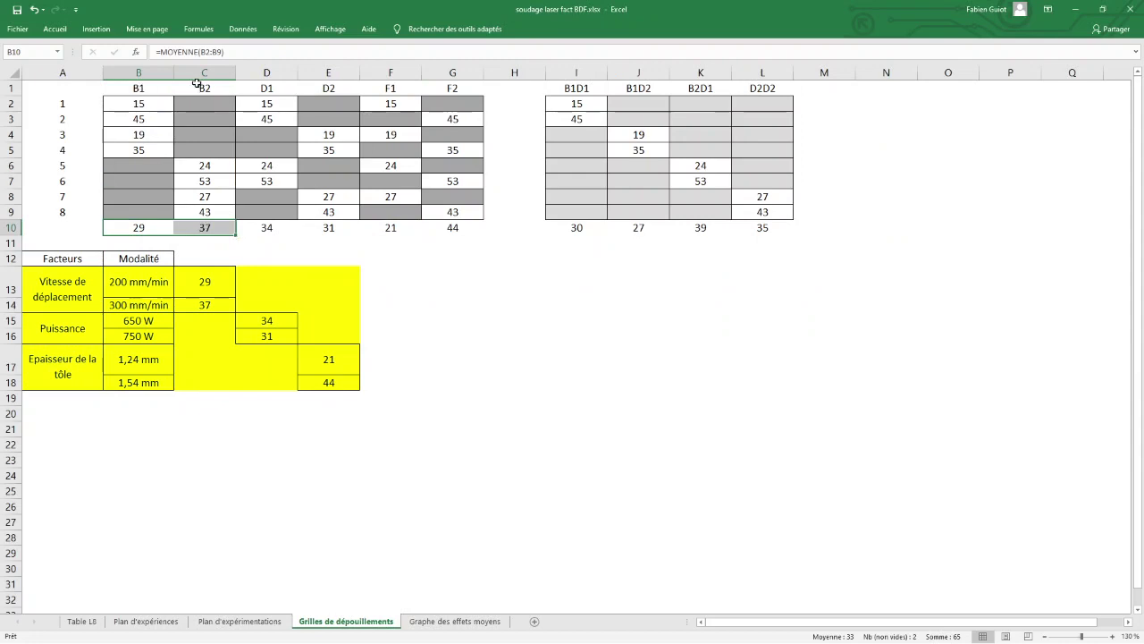
drag(390, 227, 442, 228)
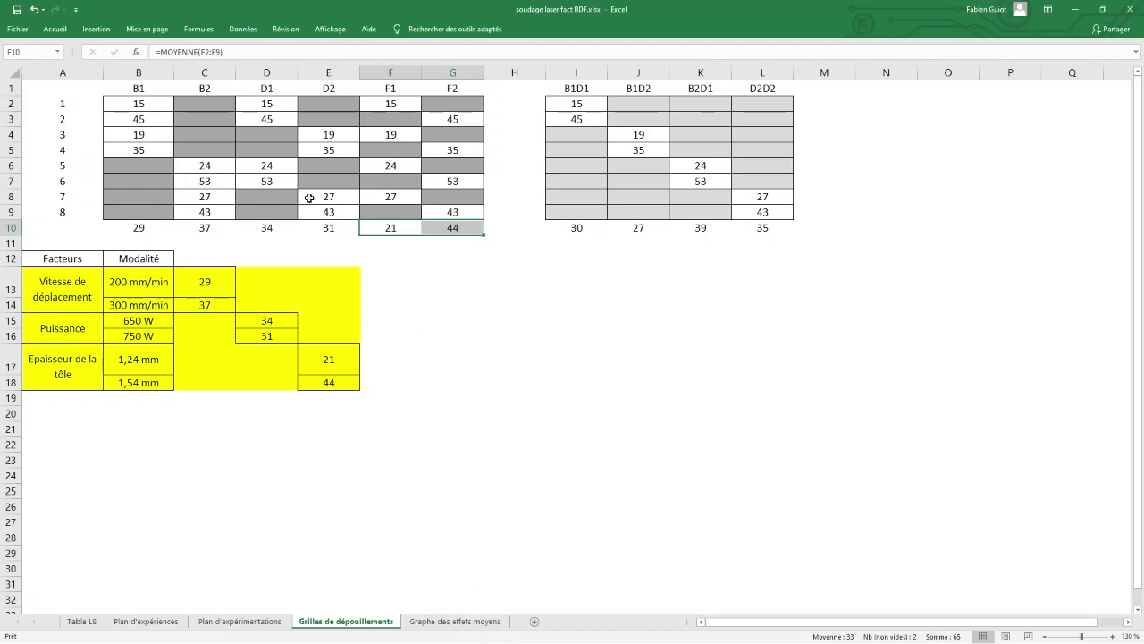
Compare the Graphe des effets moyens charts of soudage laser fact BDF.xlsx and Soudage_laser_factoriel_B_D_F.xlsx
click(473, 623)
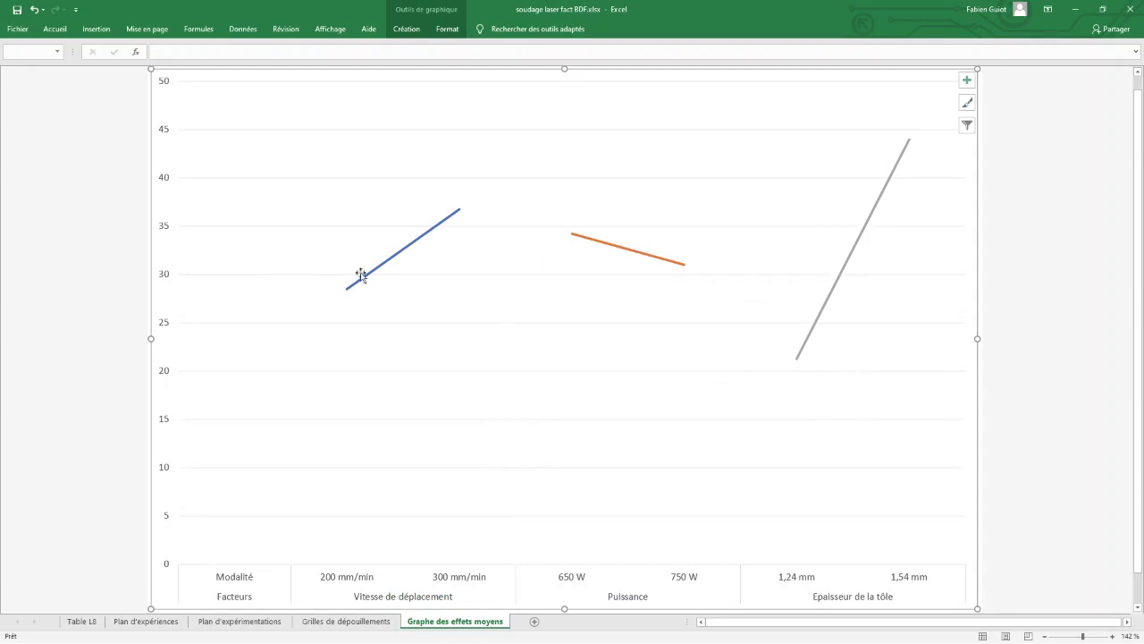
key(alt+Tab)
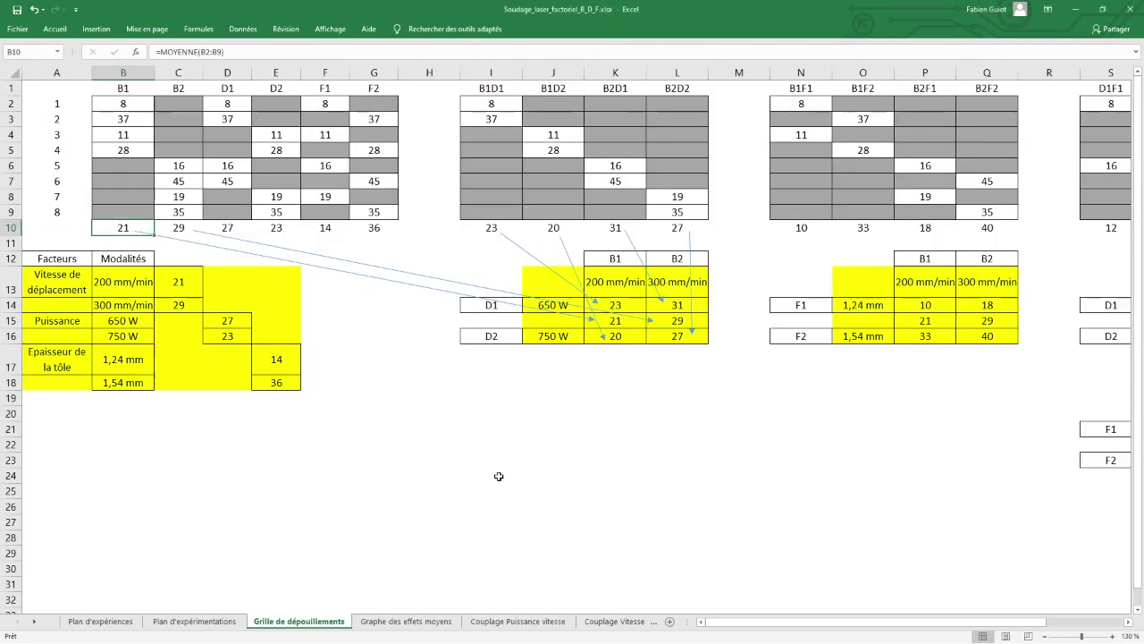
click(436, 622)
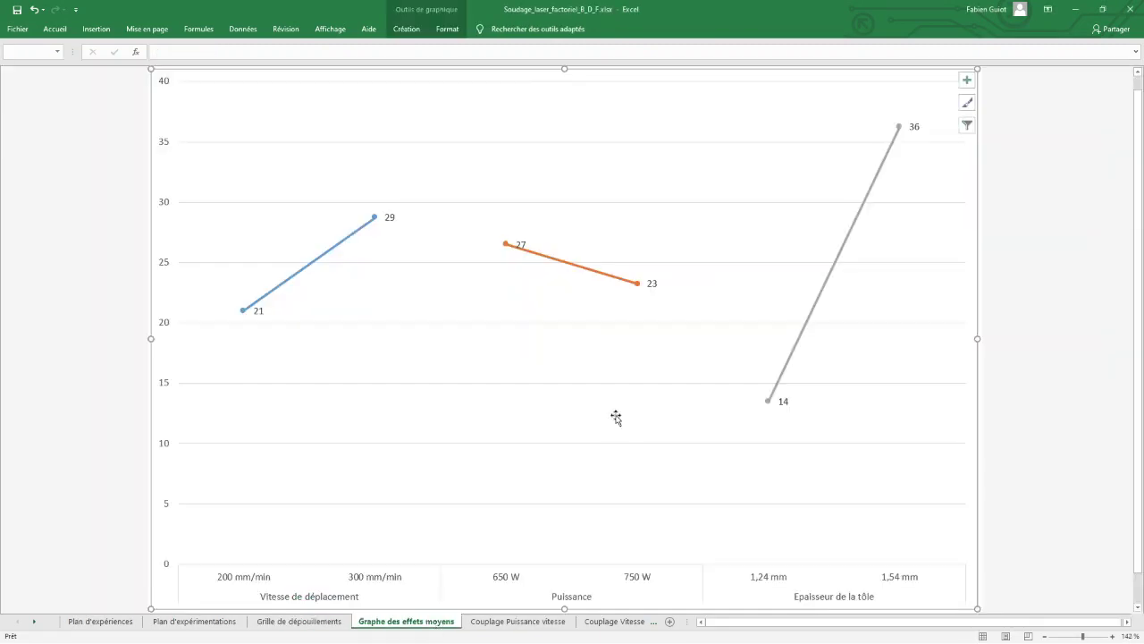
key(alt+Tab)
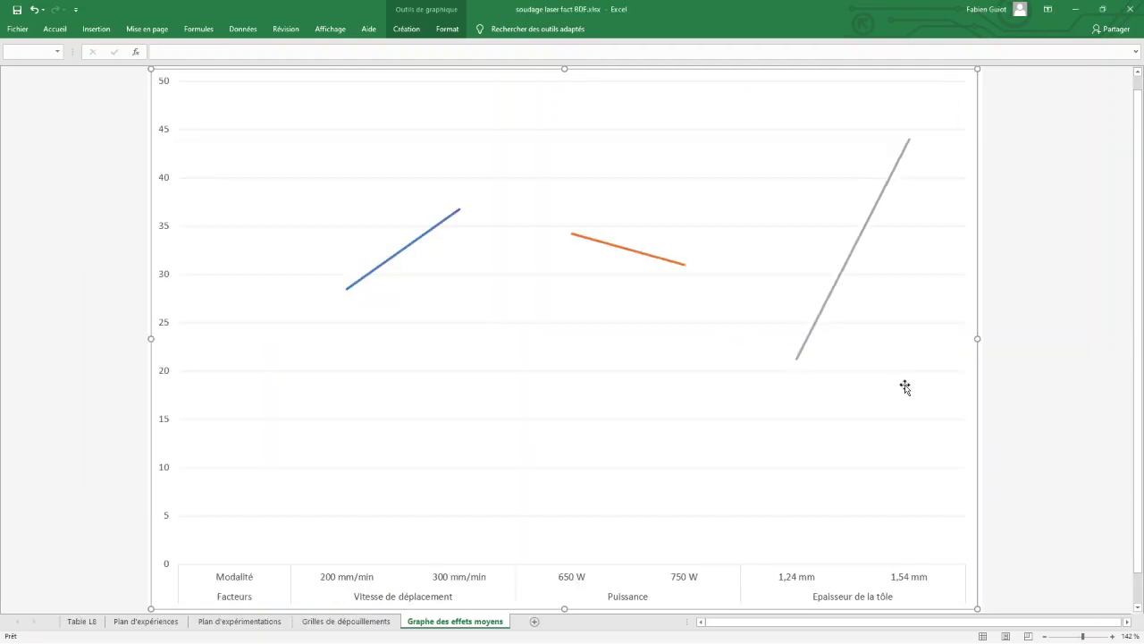
key(alt+Tab)
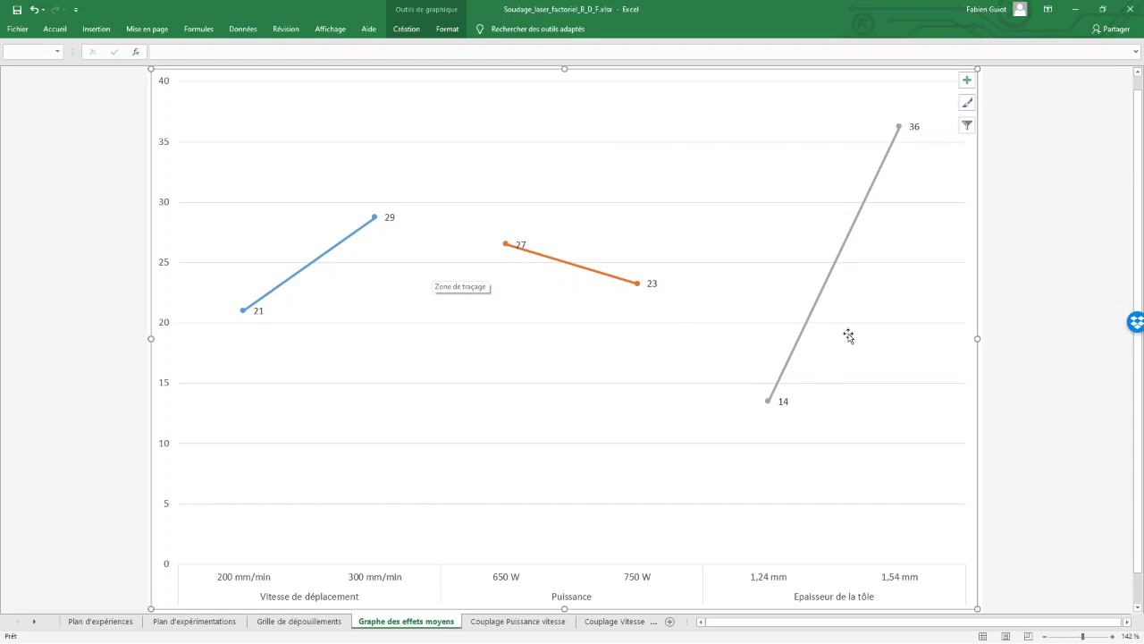
key(alt+Tab)
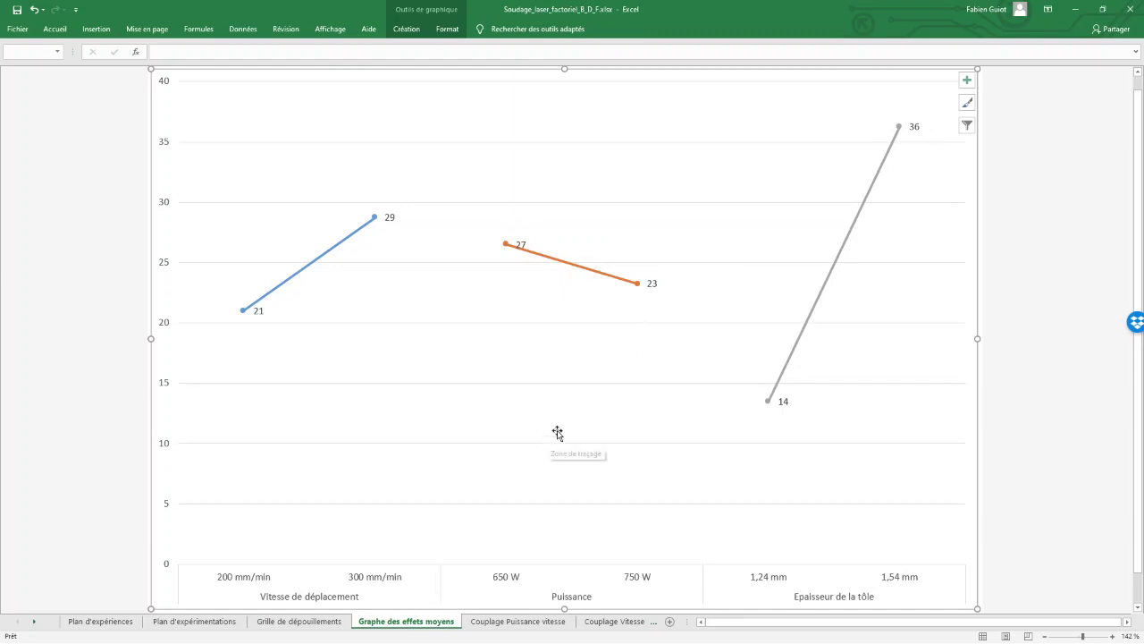
Examine the 750 W series in the Couplage Puissance vitesse chart of Soudage_laser_factoriel_B_D_F.xlsx
click(518, 621)
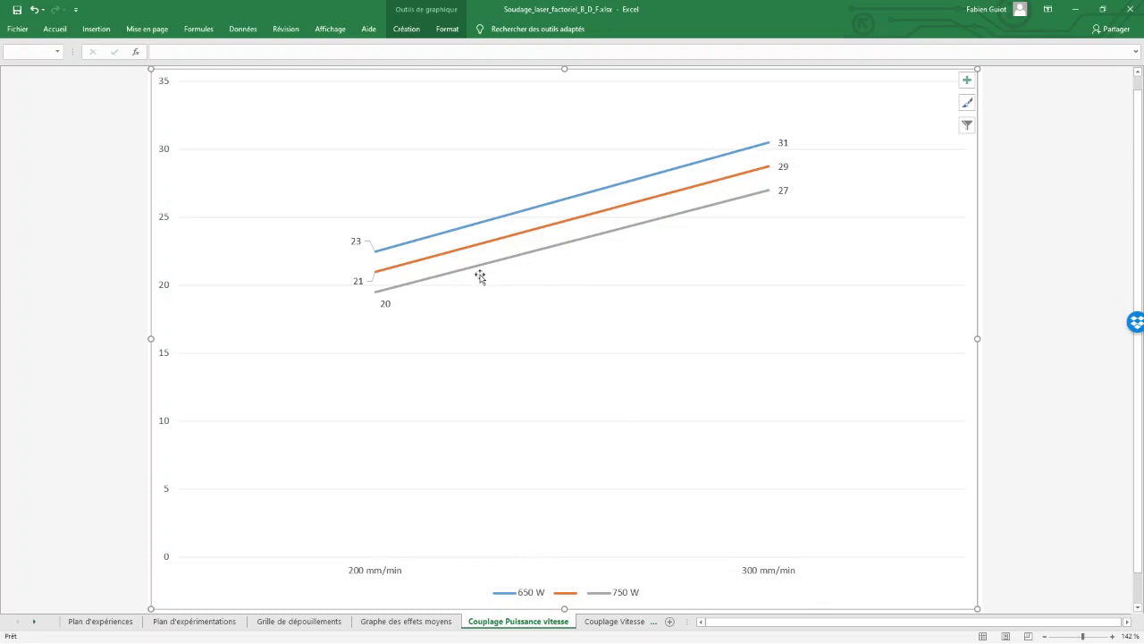
mouse_move(463, 278)
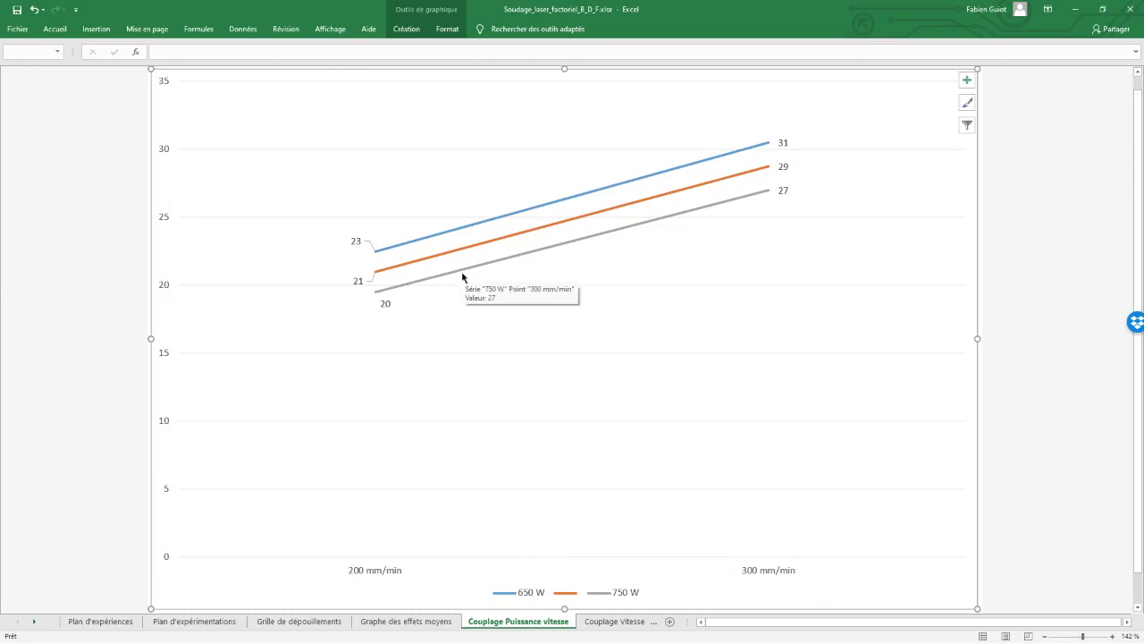
key(alt+Tab)
key(alt+Tab)
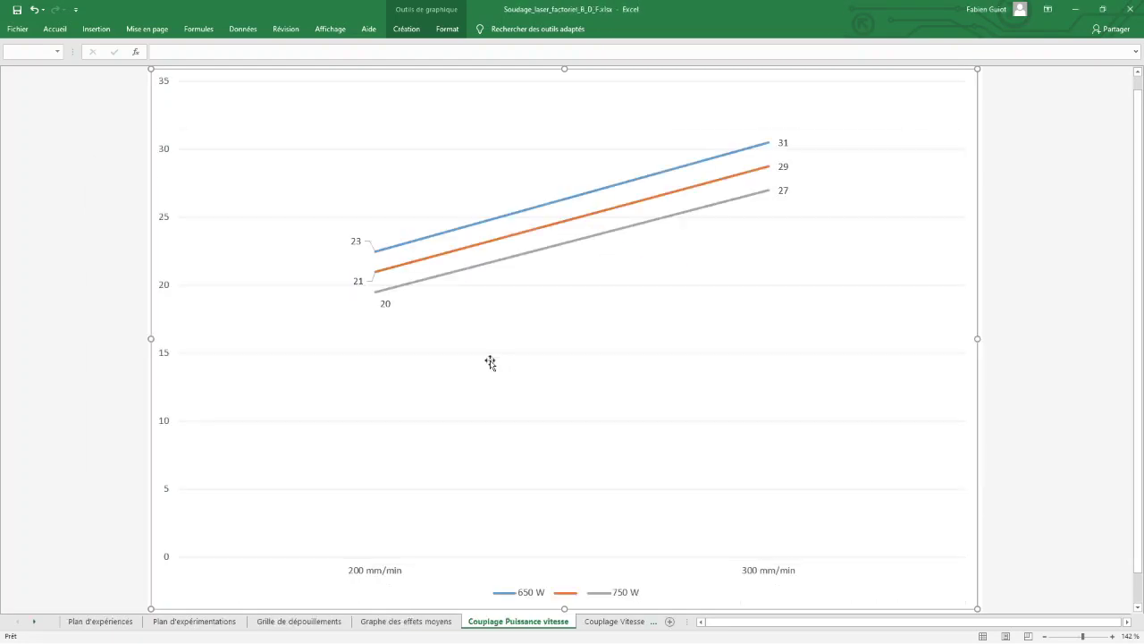
Compare the speed–power interaction averages under B1D1, B1D2, B2D1 and B2D2 in the dépouillements grids of both workbooks
click(319, 623)
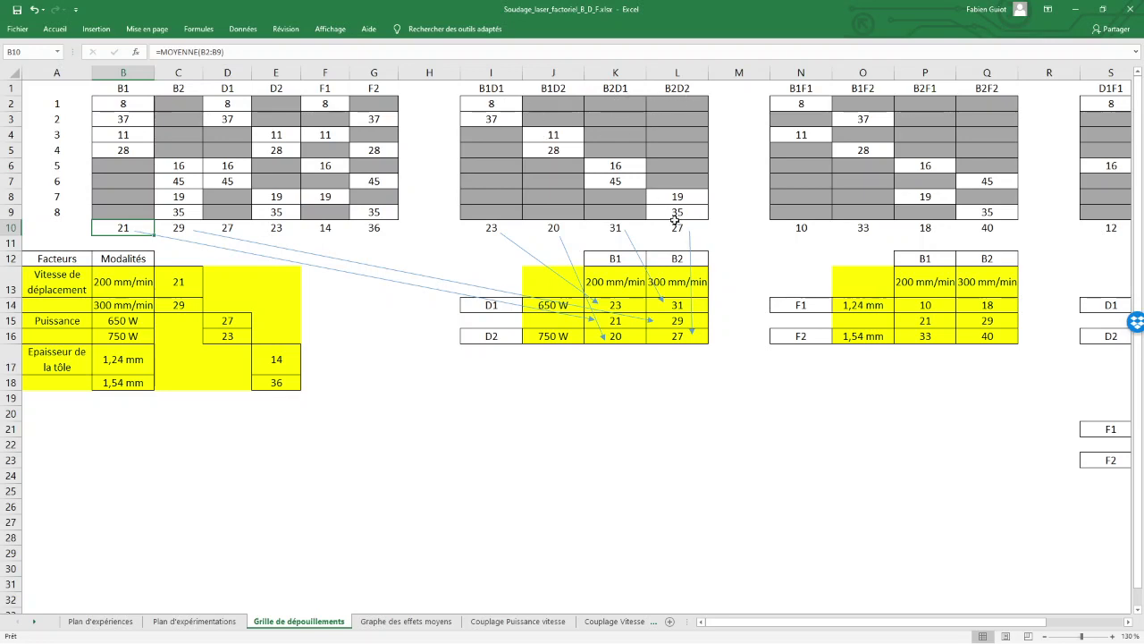
key(alt+Tab)
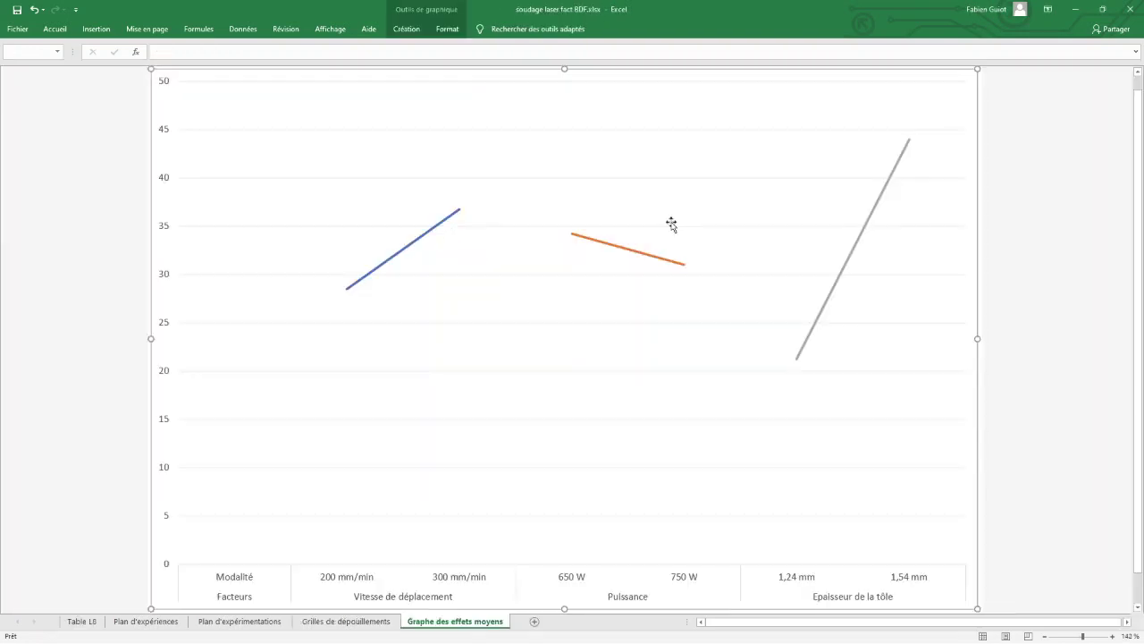
click(346, 620)
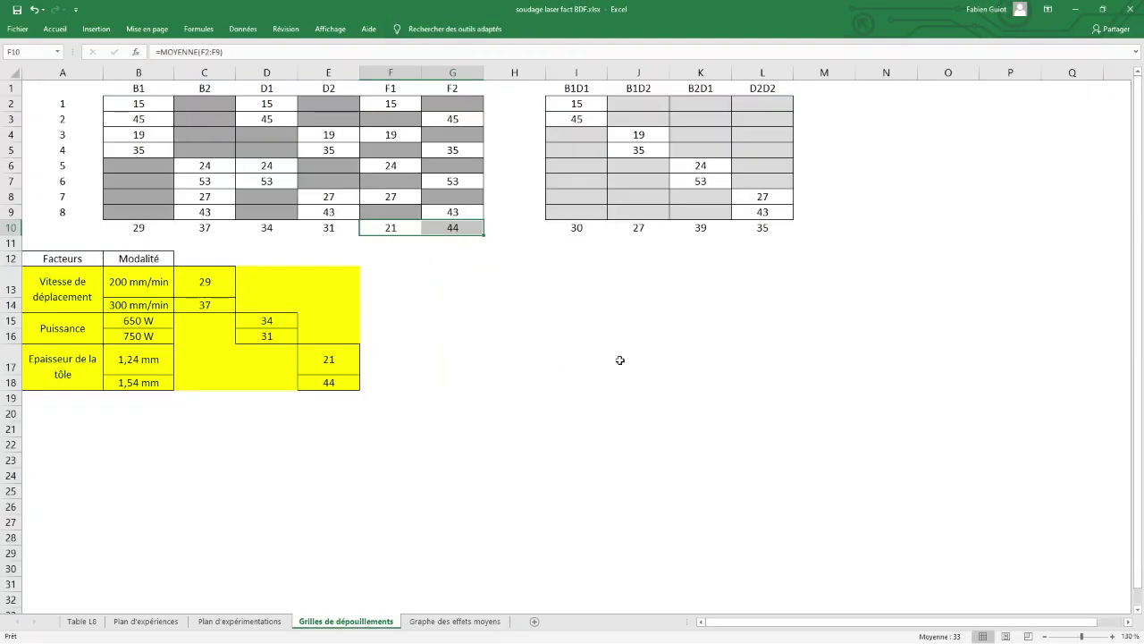
click(741, 248)
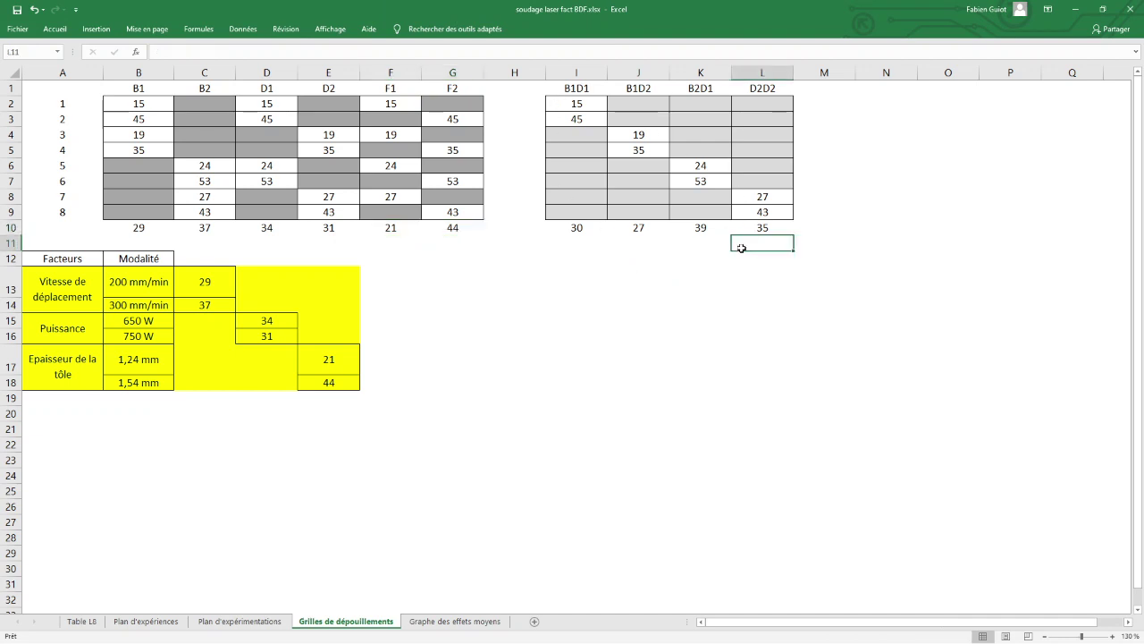
click(577, 234)
click(642, 231)
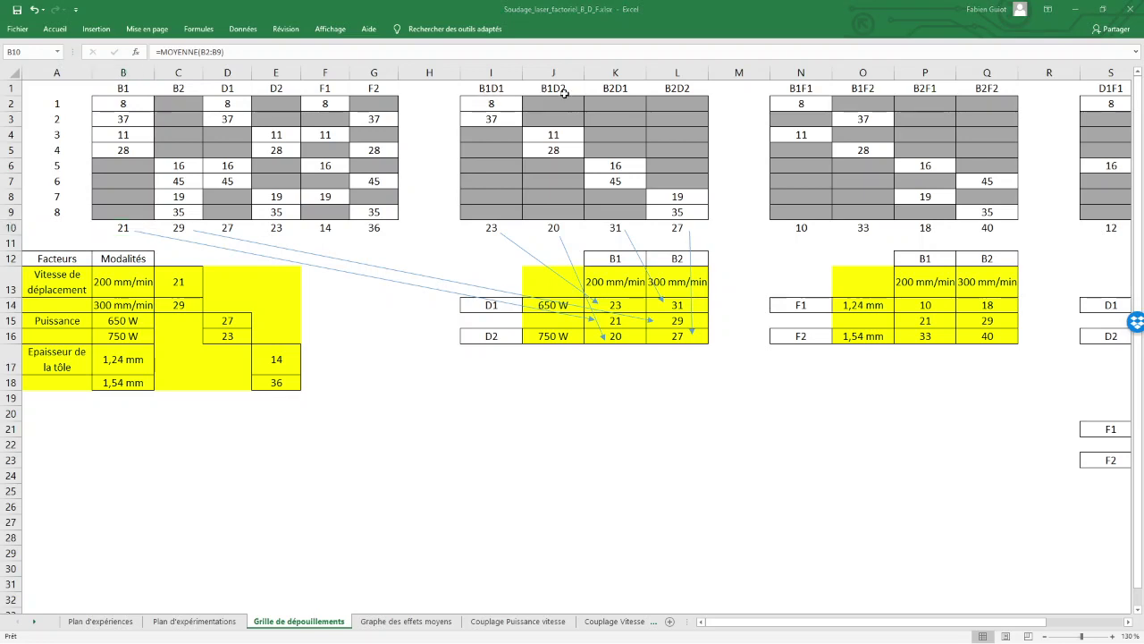
key(ctrl+Tab)
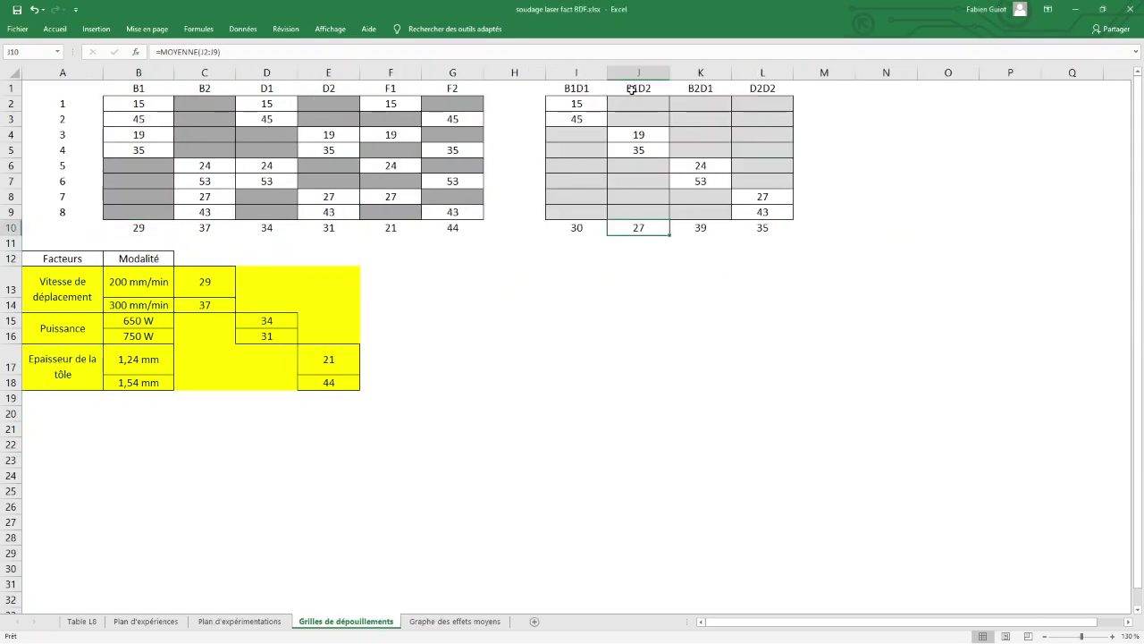
key(ctrl+Tab)
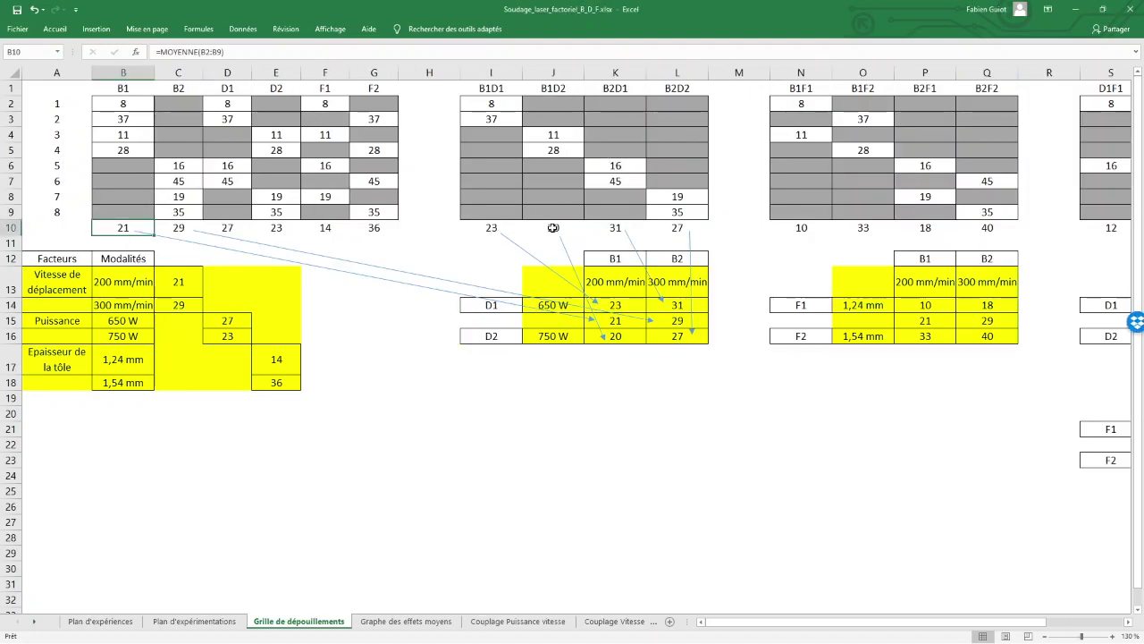
key(ctrl+Tab)
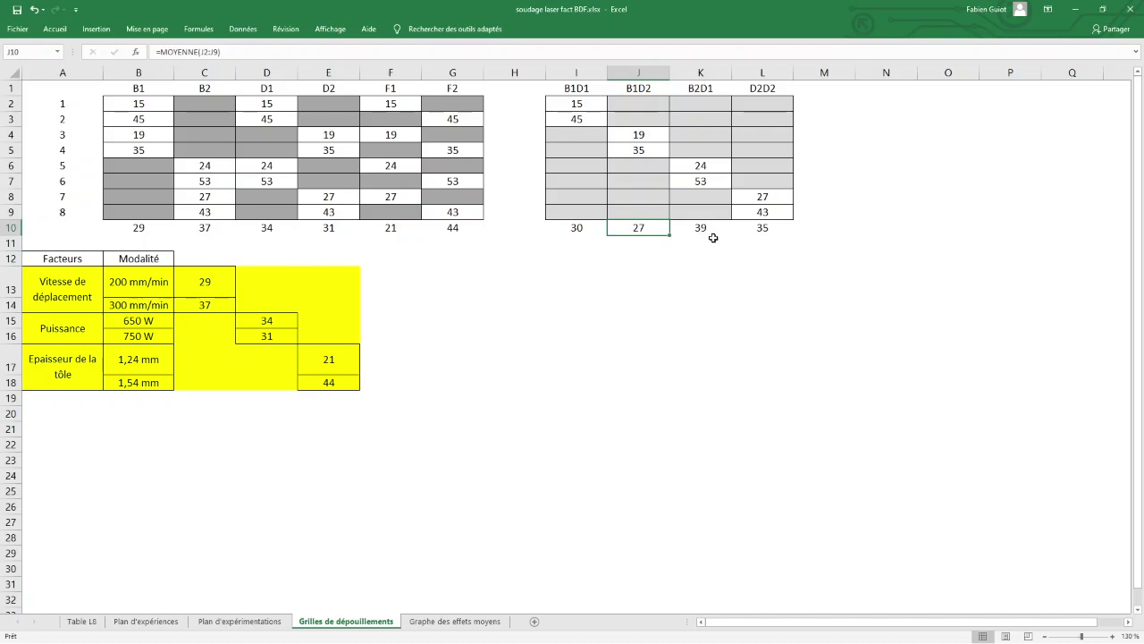
key(ctrl+Tab)
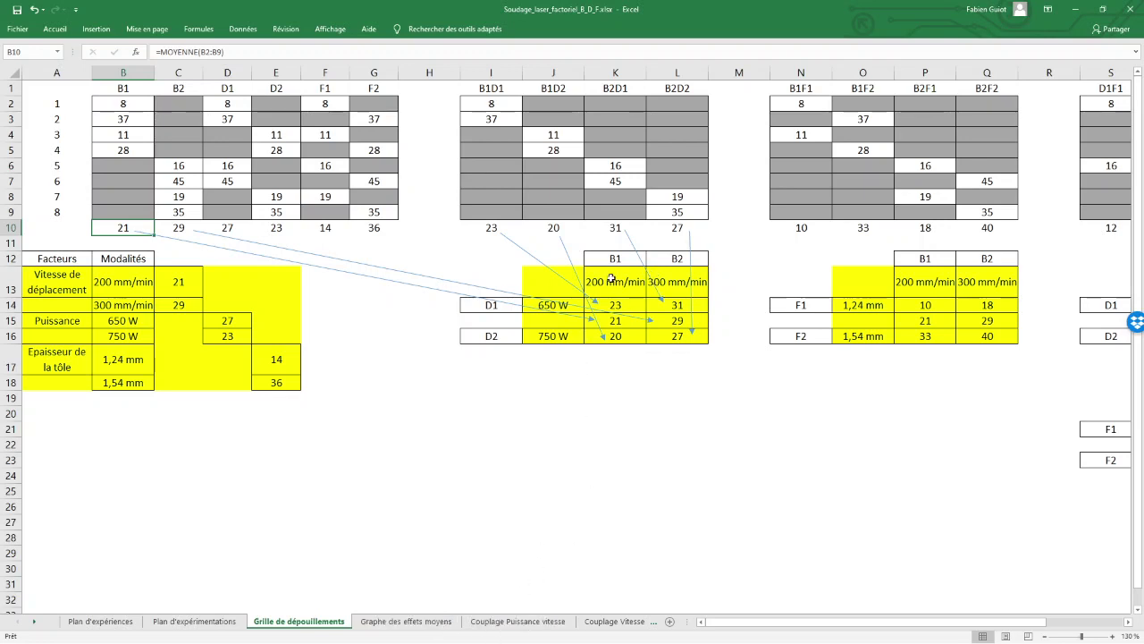
Review the Couplage Puissance vitesse, Couplage Vitesse épaisseur and Couplage Puissance épaisseur charts for interactions between the factors
click(525, 626)
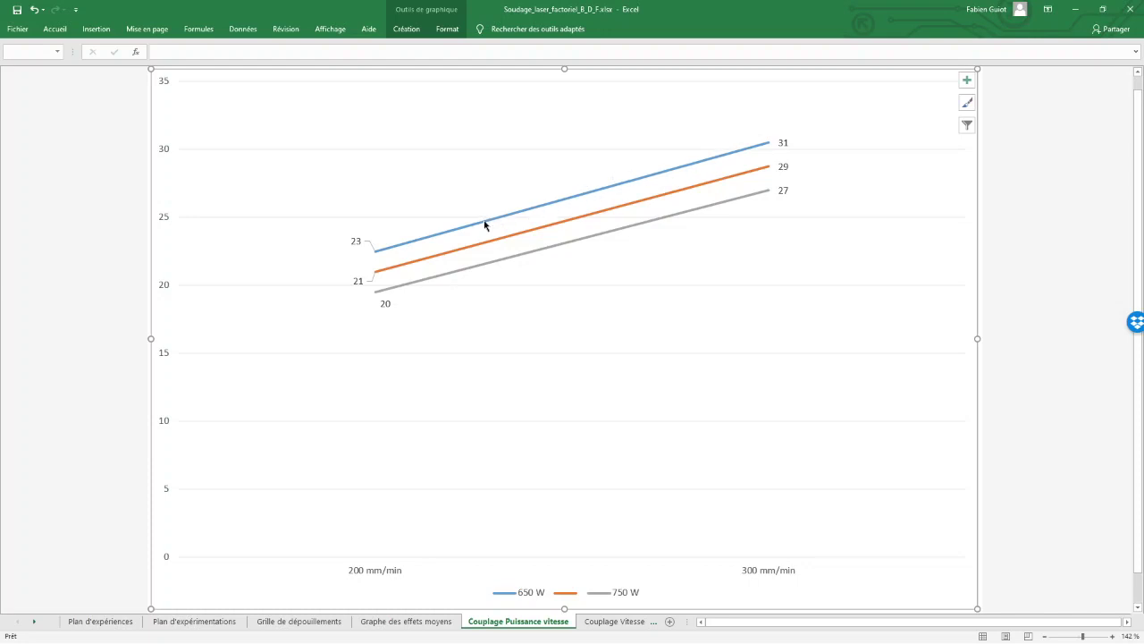
mouse_move(484, 225)
mouse_move(633, 231)
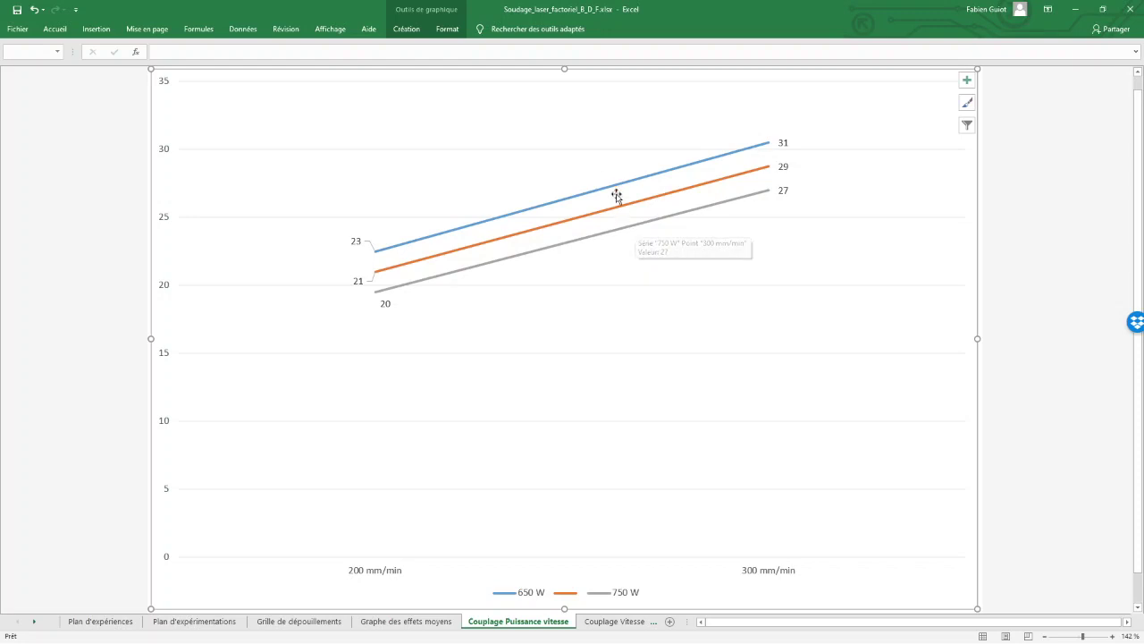
click(617, 623)
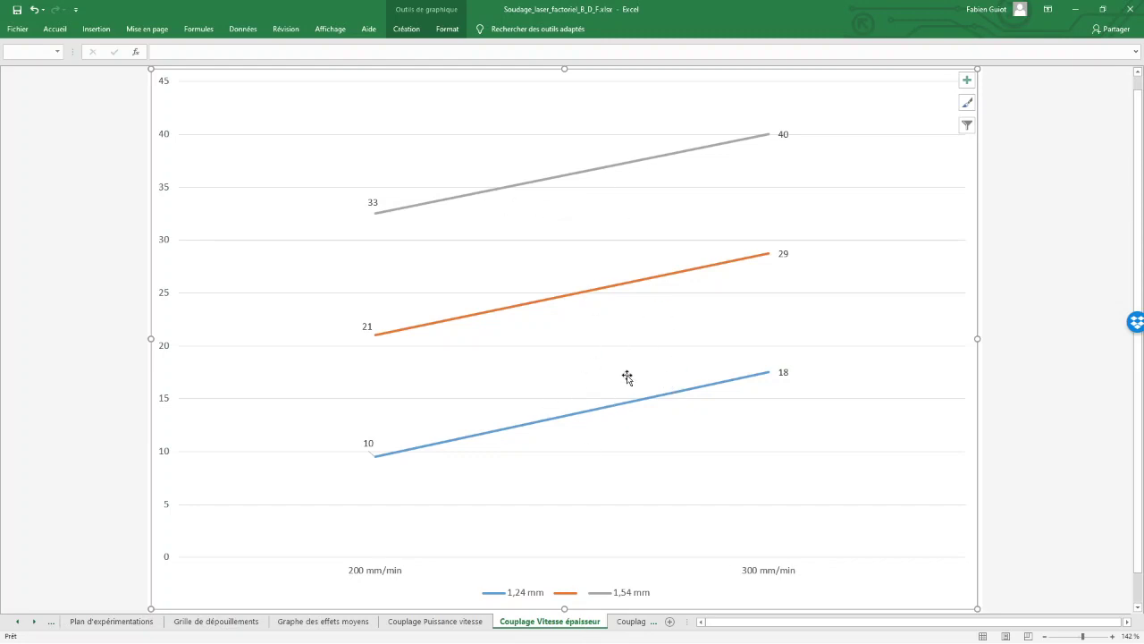
click(426, 621)
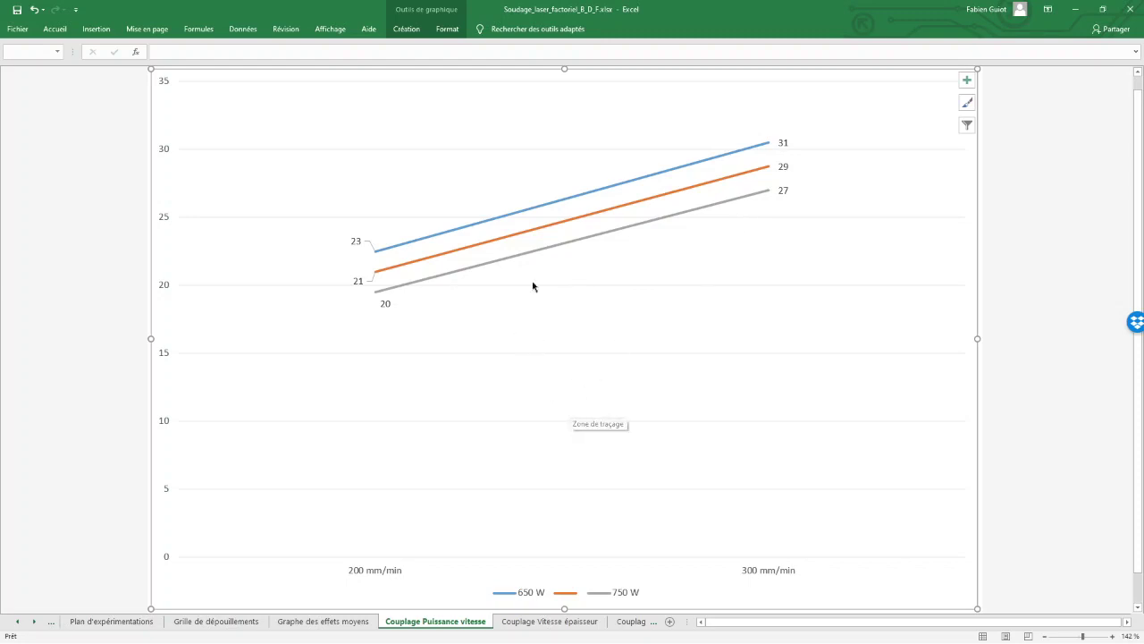
mouse_move(607, 241)
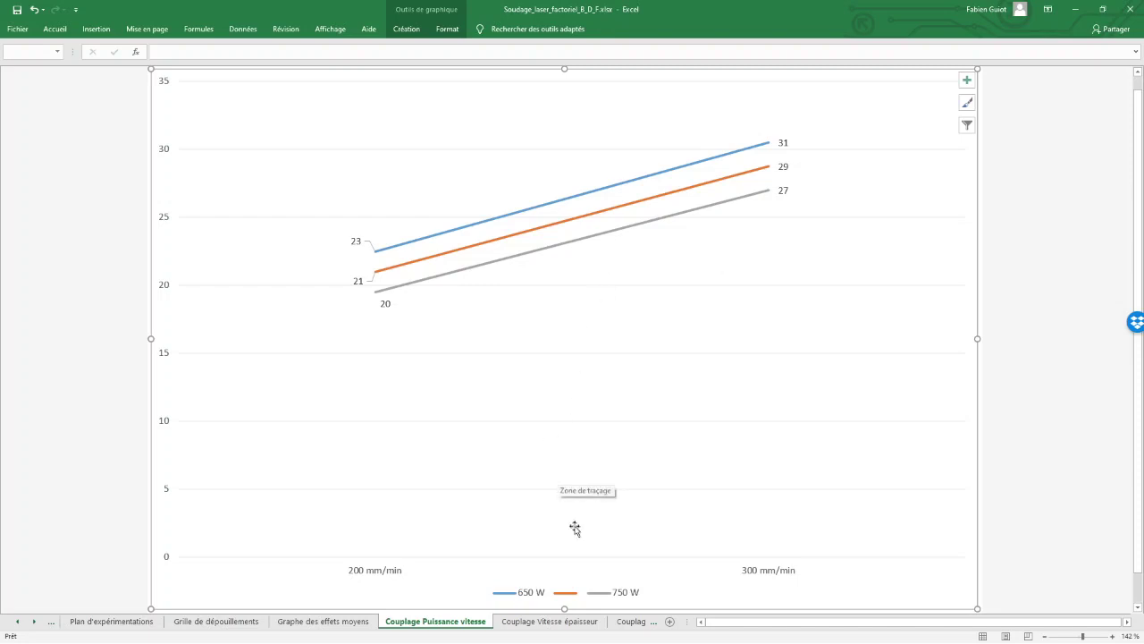
click(626, 620)
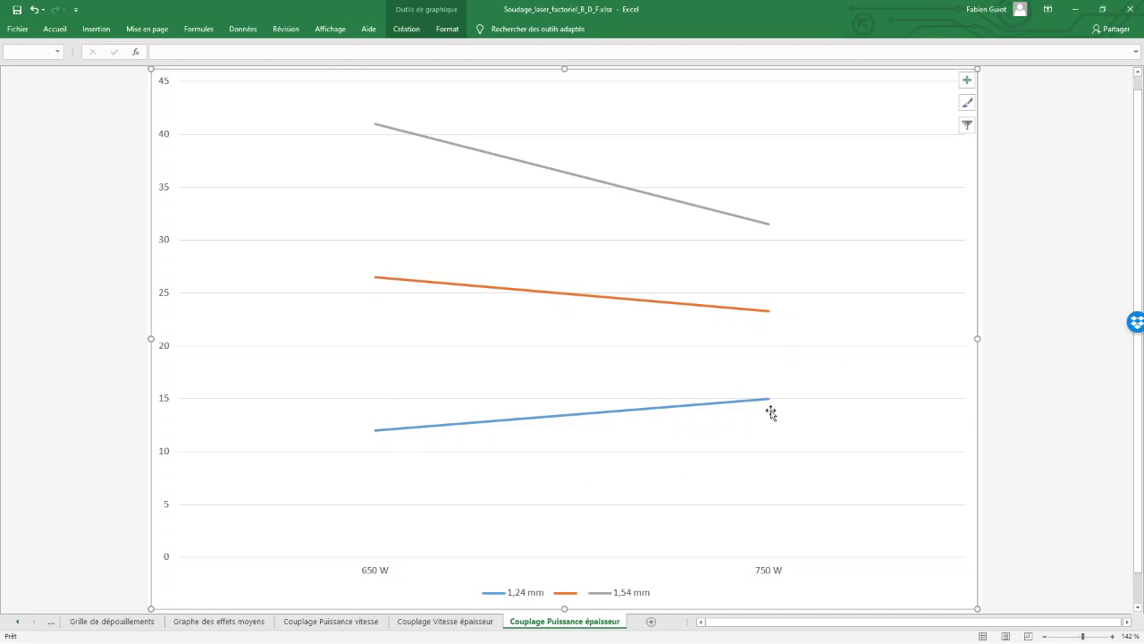
mouse_move(574, 418)
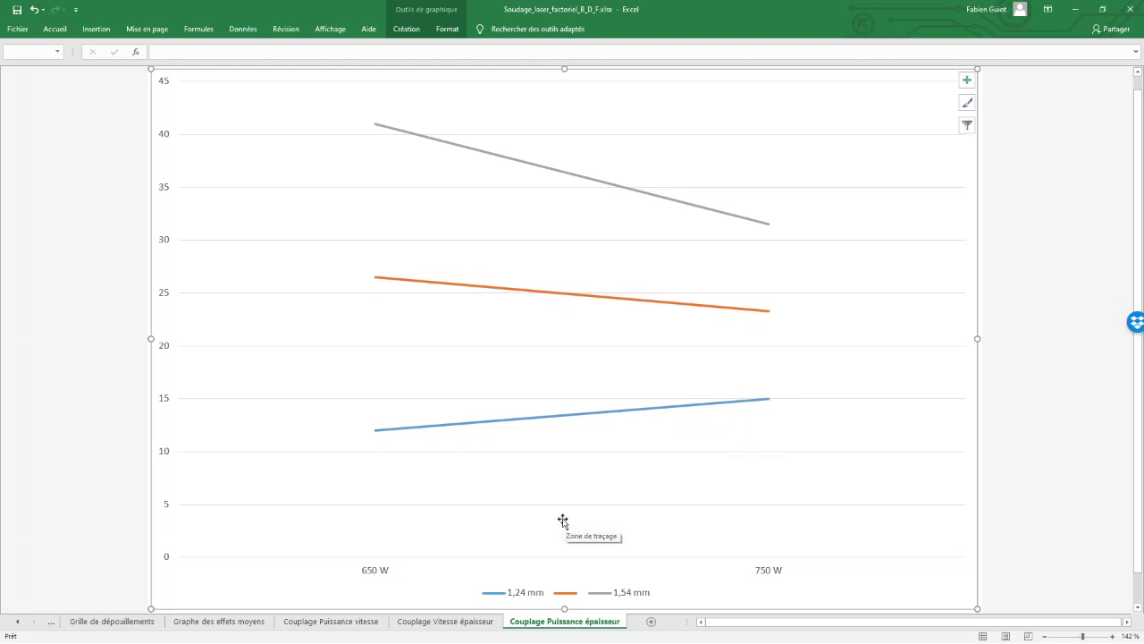
Consult the Famille 1 : notion de résolution slide in the DOE GMP3 PowerPoint slideshow and return to Soudage_laser_factoriel_B_D_F.xlsx in Excel
key(alt+Tab)
key(alt+Tab)
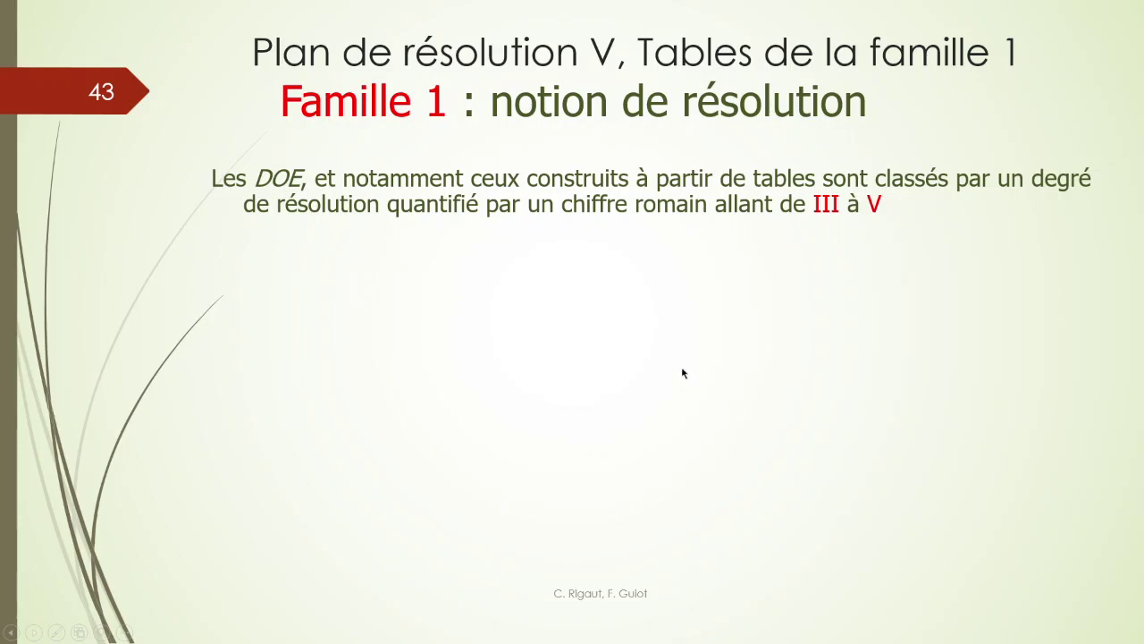
key(alt+Tab)
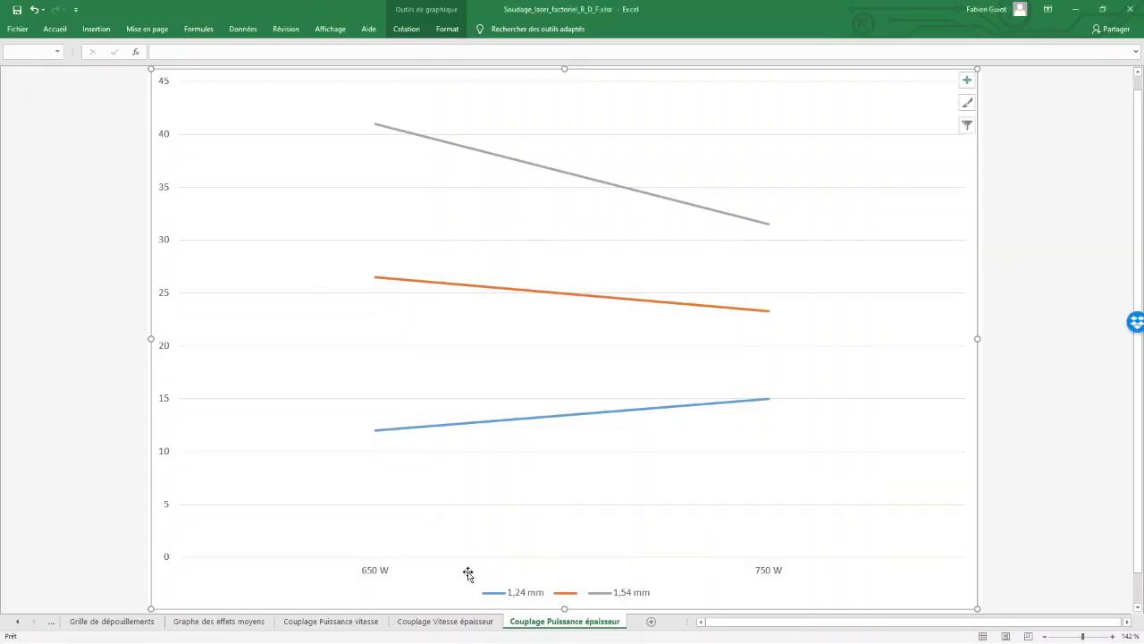
Review the Grille de dépouillements, Plan d'expérimentations and Plan d'expériences sheets, working back from the averages to the eight-run factorial design
click(231, 625)
click(143, 624)
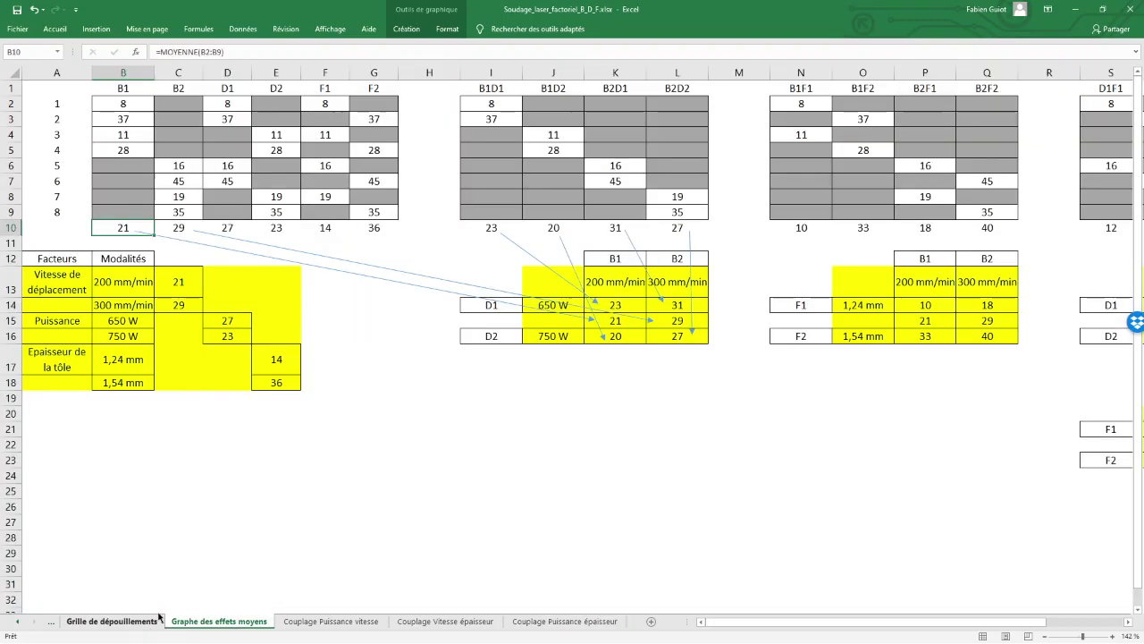
click(52, 624)
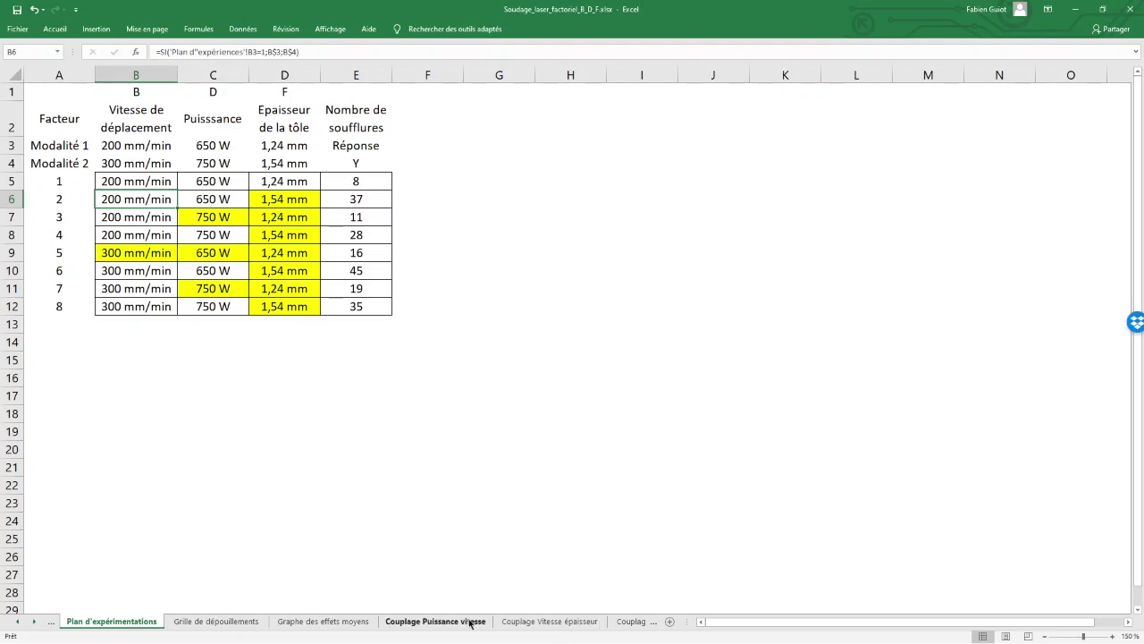
click(53, 622)
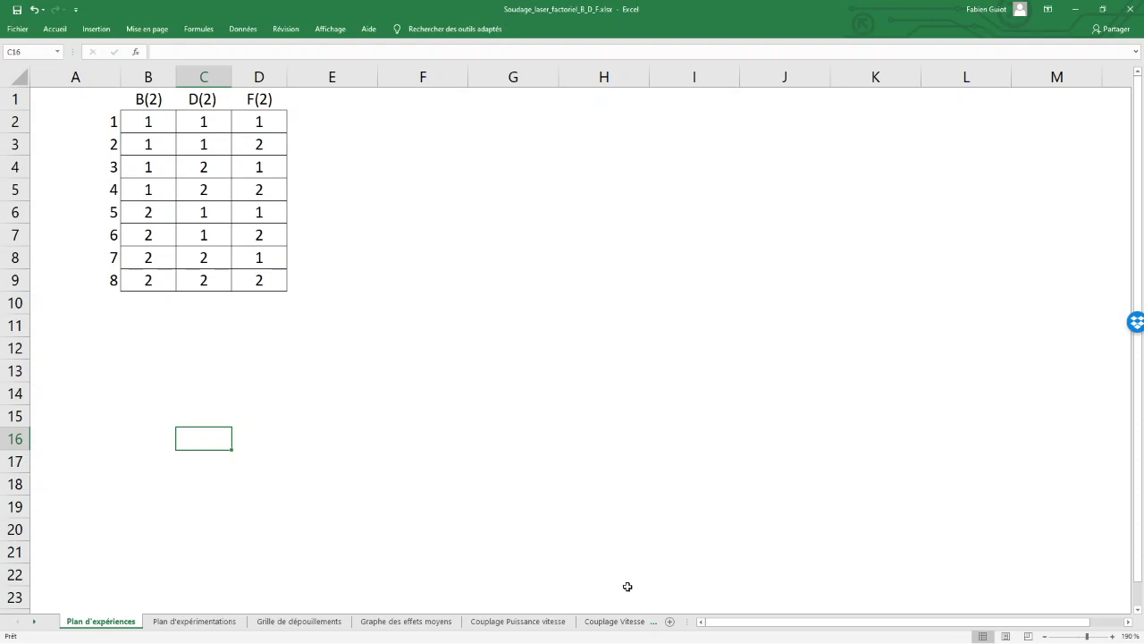
Switch from the Excel workbook to the DOE GMP3.pptx slideshow in PowerPoint
key(alt+Tab)
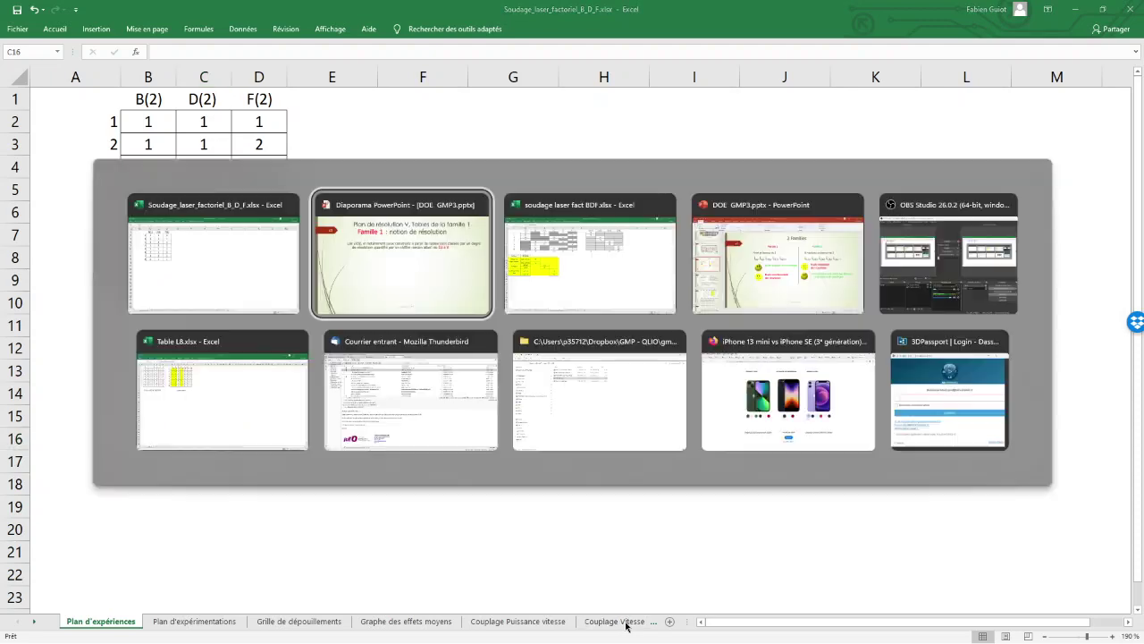
key(alt+Tab)
key(alt+Tab)
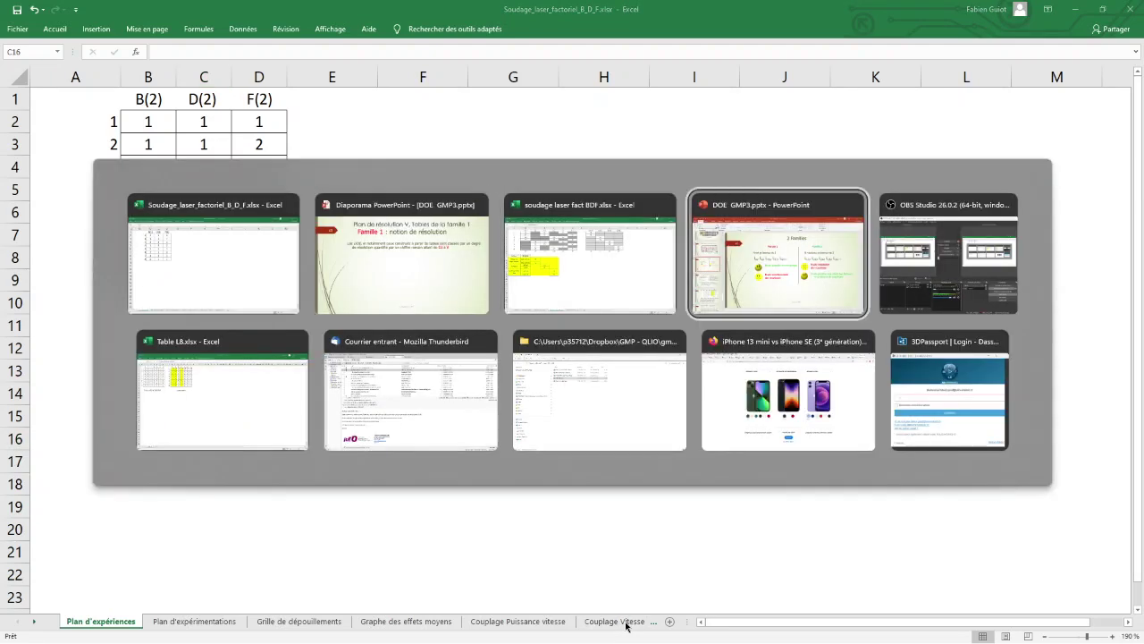
key(alt+Tab)
key(alt+Tab)
key(alt+Tab)
key(alt+Tab)
key(alt+Tab)
key(alt+Tab)
key(alt+Tab)
key(alt+Tab)
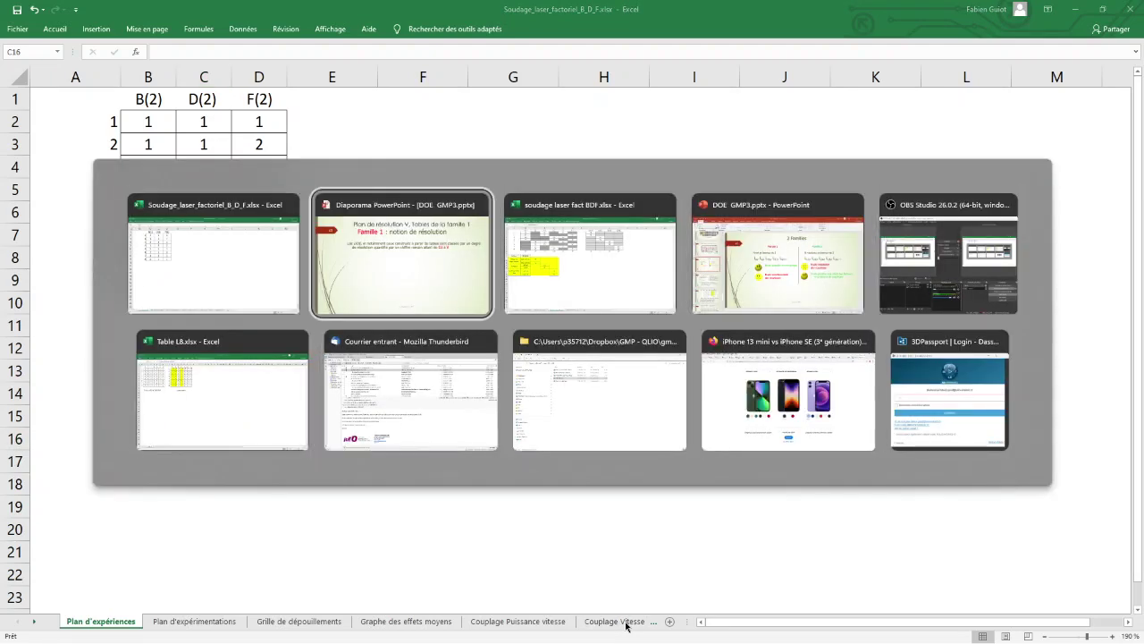